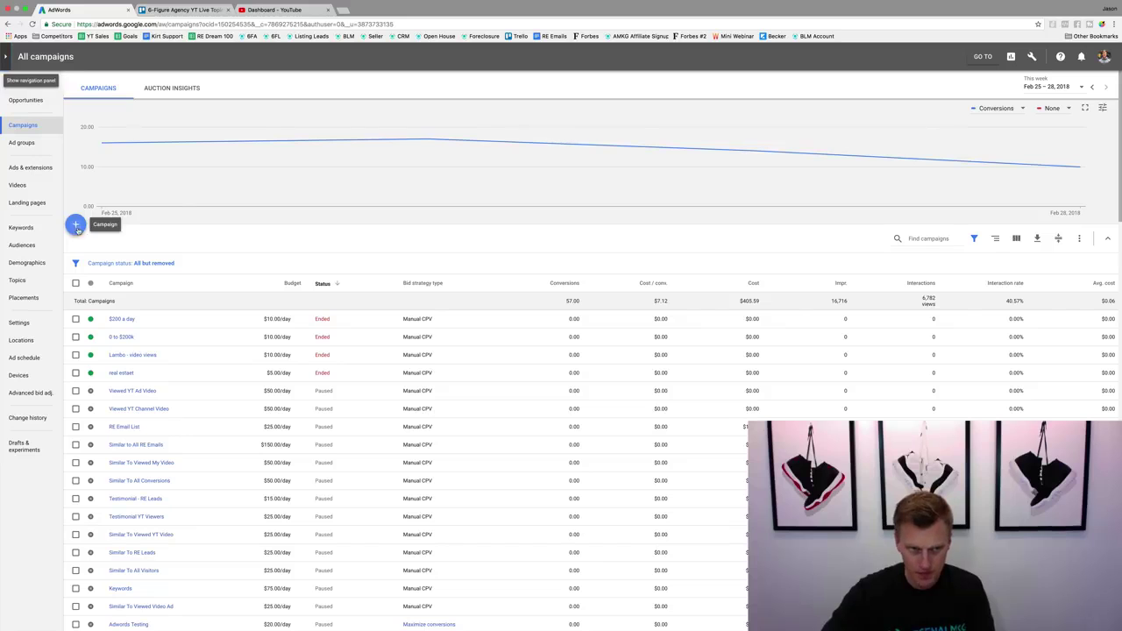
Start a new Video campaign with the Product and brand consideration goal and the Standard consideration subtype.
click(76, 224)
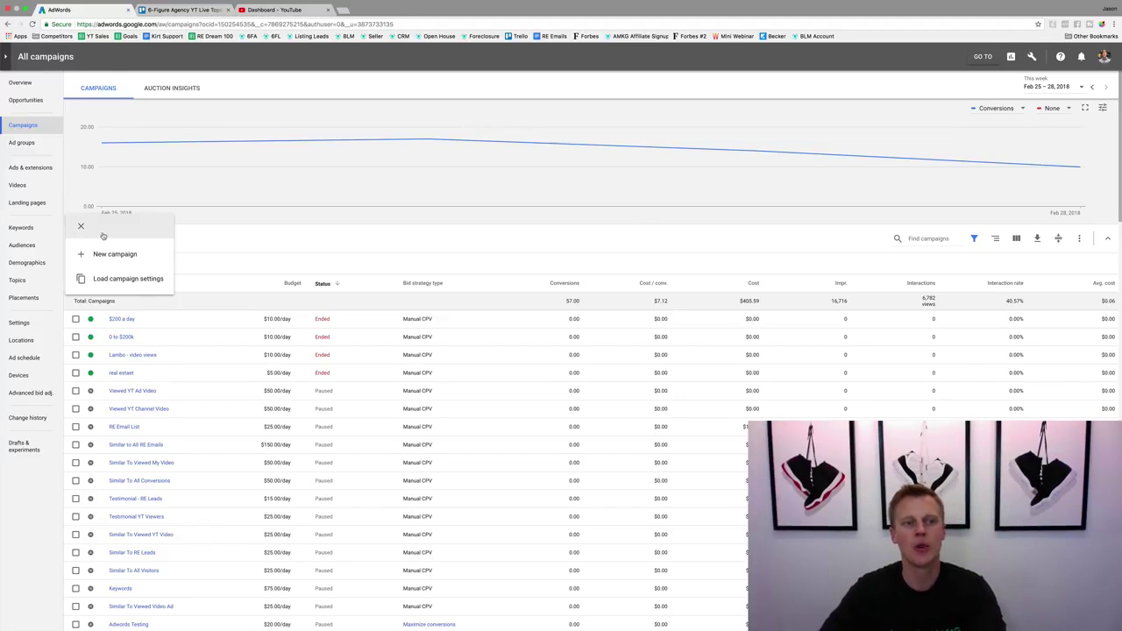
click(109, 254)
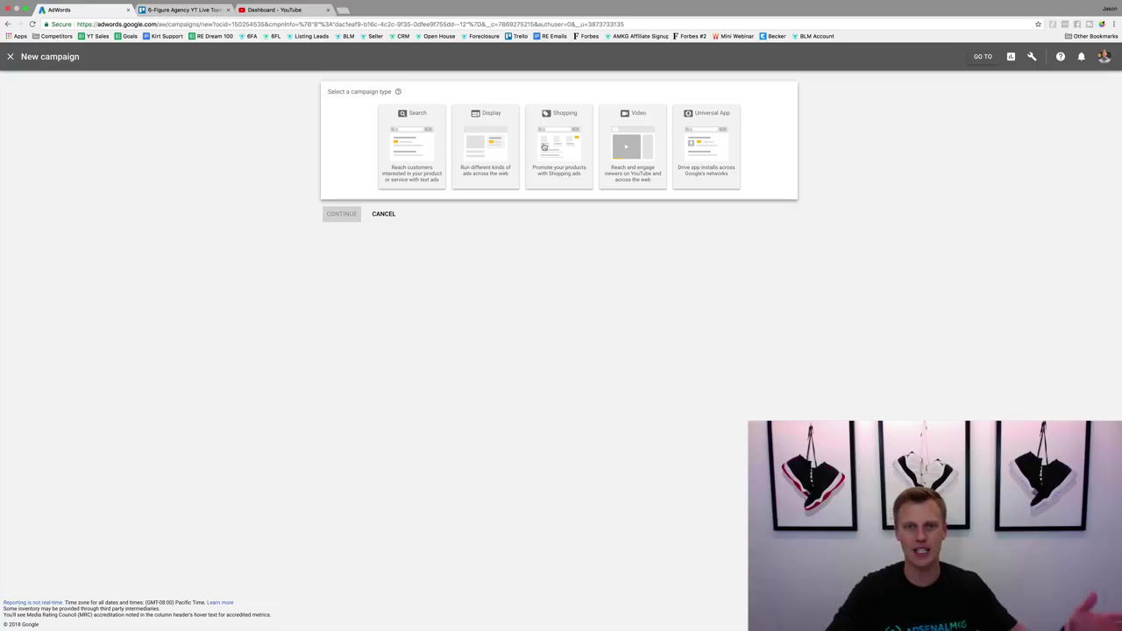
click(627, 128)
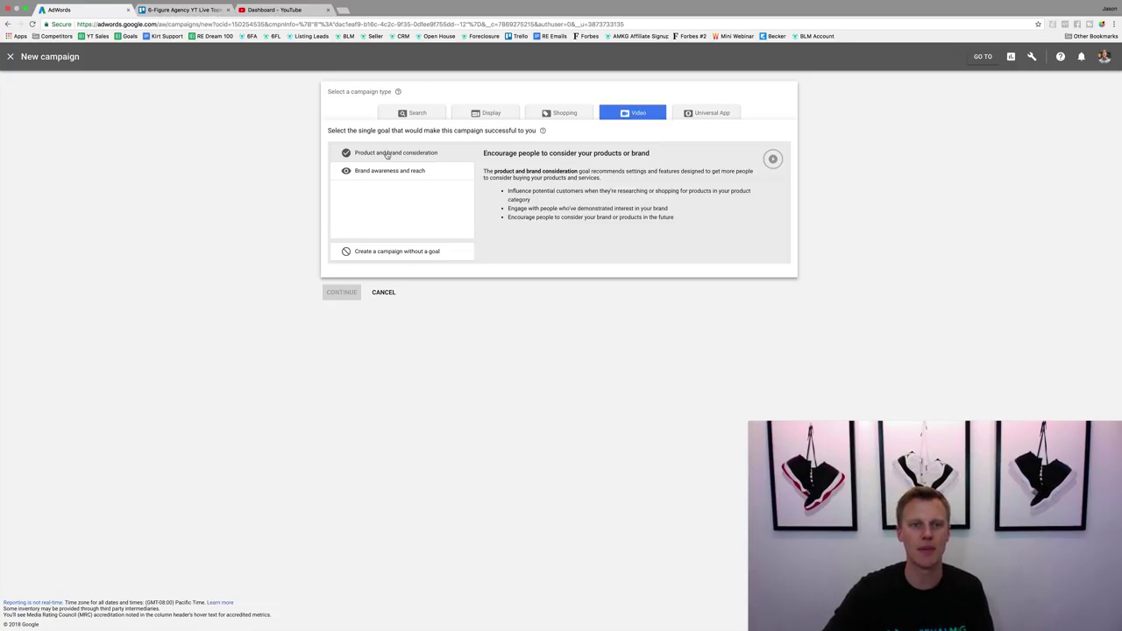
click(386, 156)
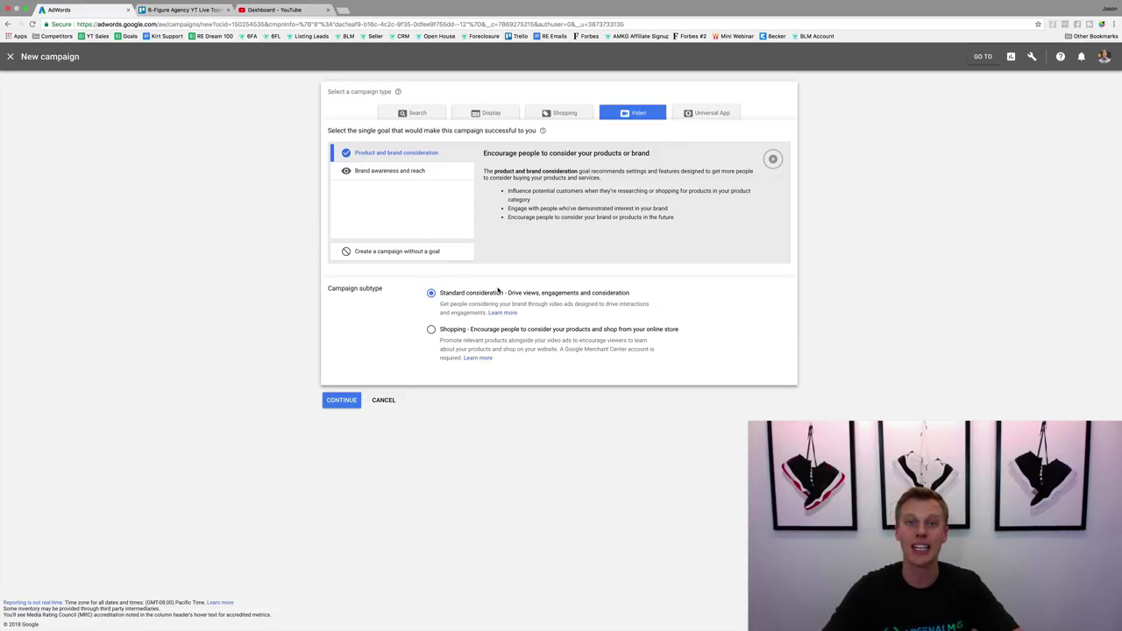
click(339, 400)
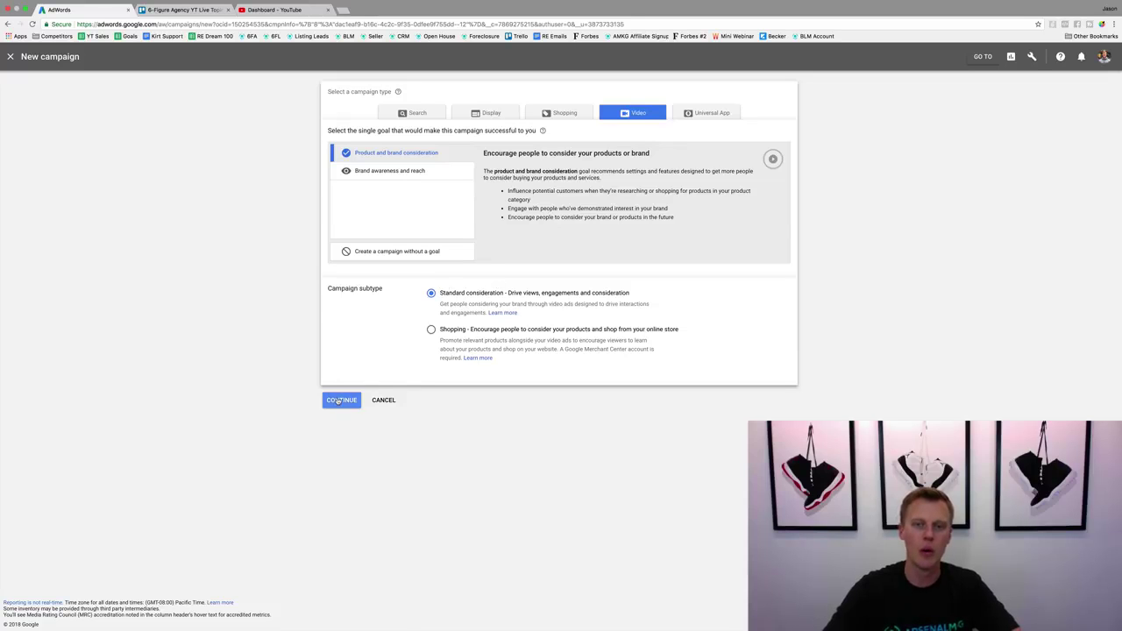
click(338, 400)
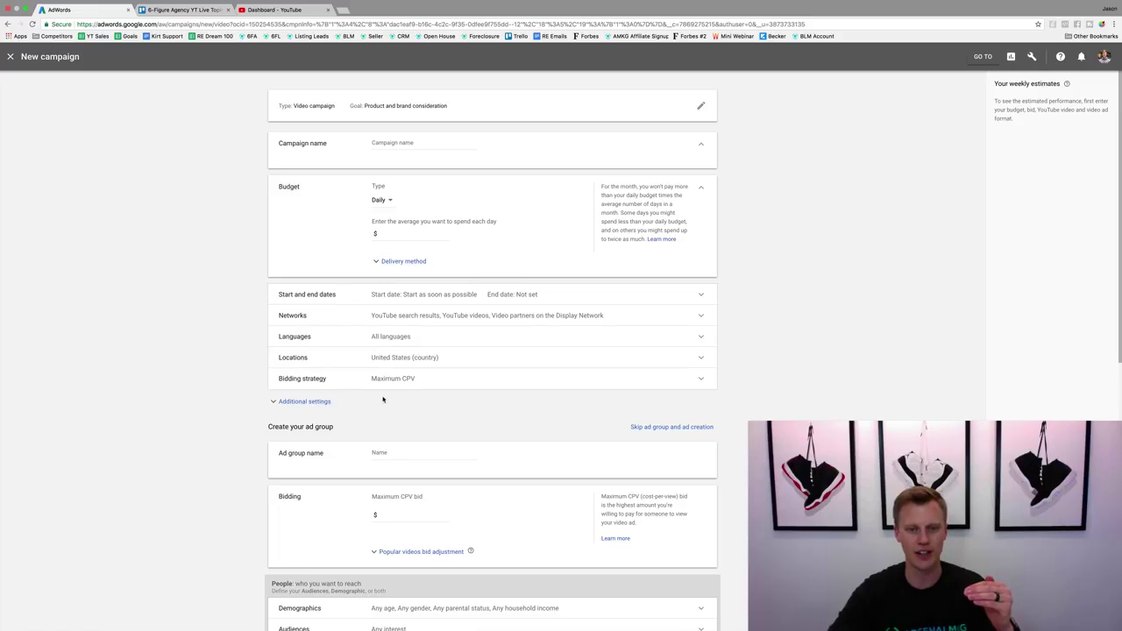
Expand the campaign's additional settings and name the campaign "Test Campaign".
click(313, 404)
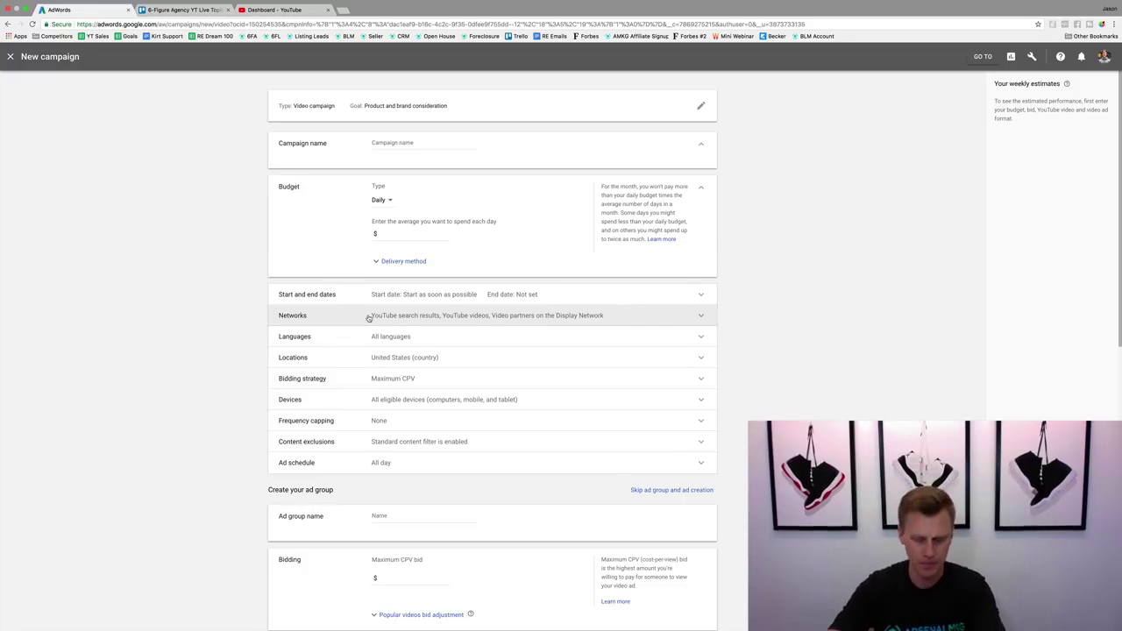
click(397, 149)
text(Te)
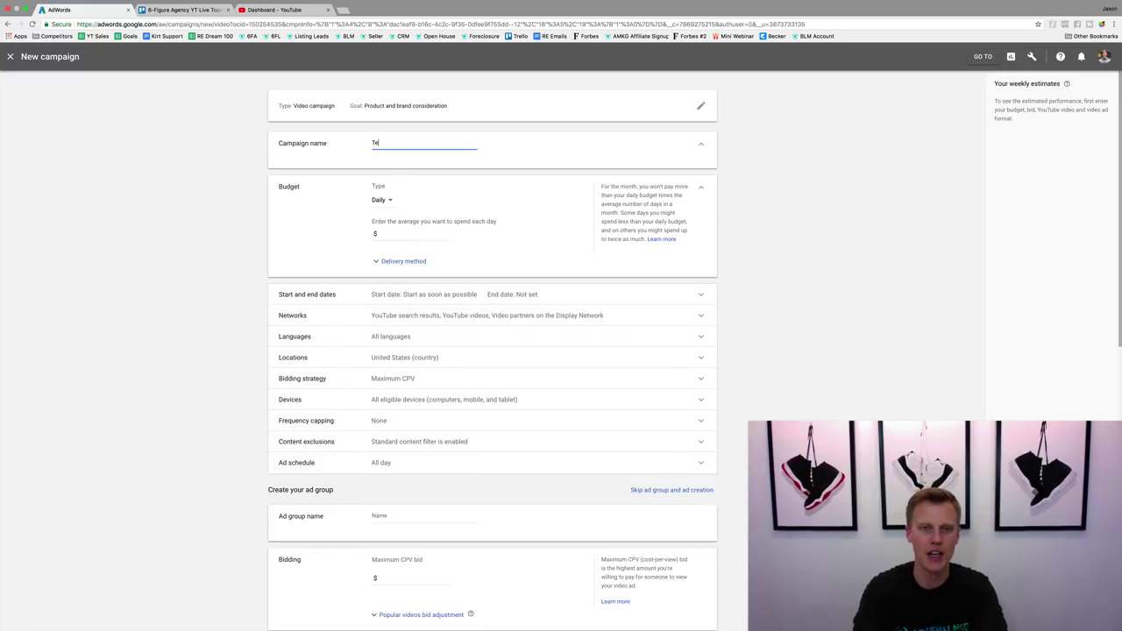
text(st Campaign)
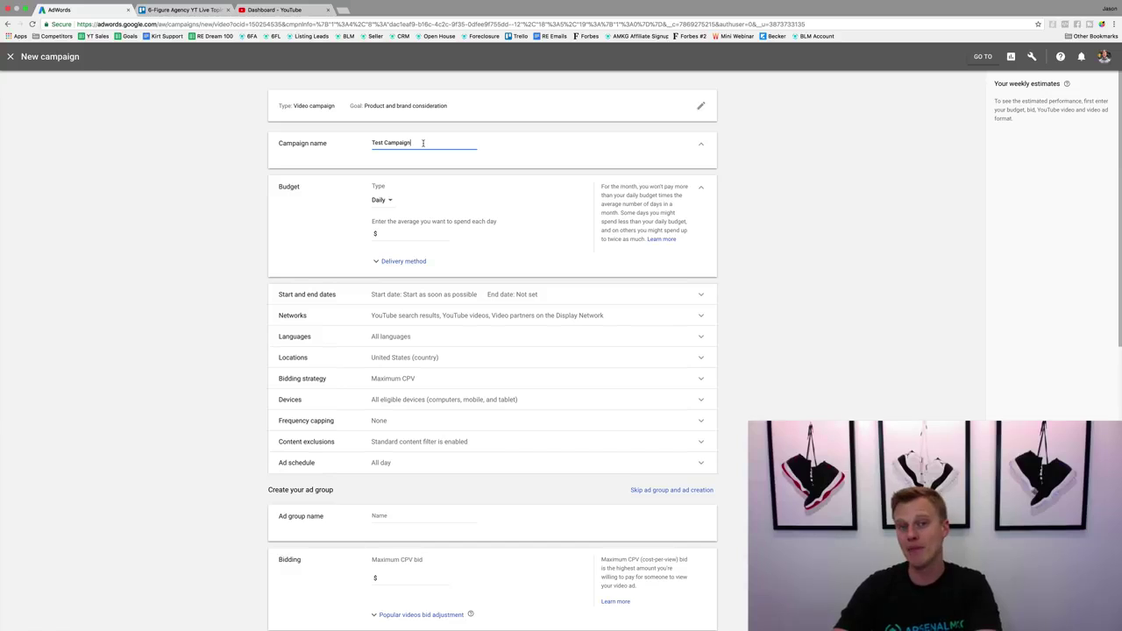
Set a daily budget of $20.00 with the Standard delivery method.
click(399, 235)
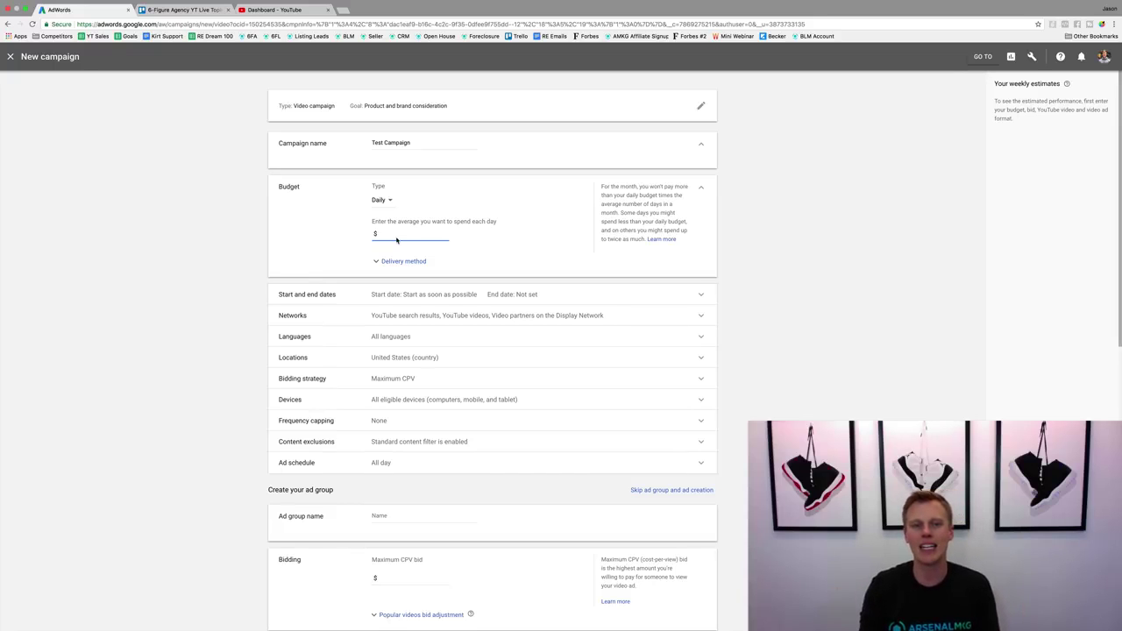
text(20.00)
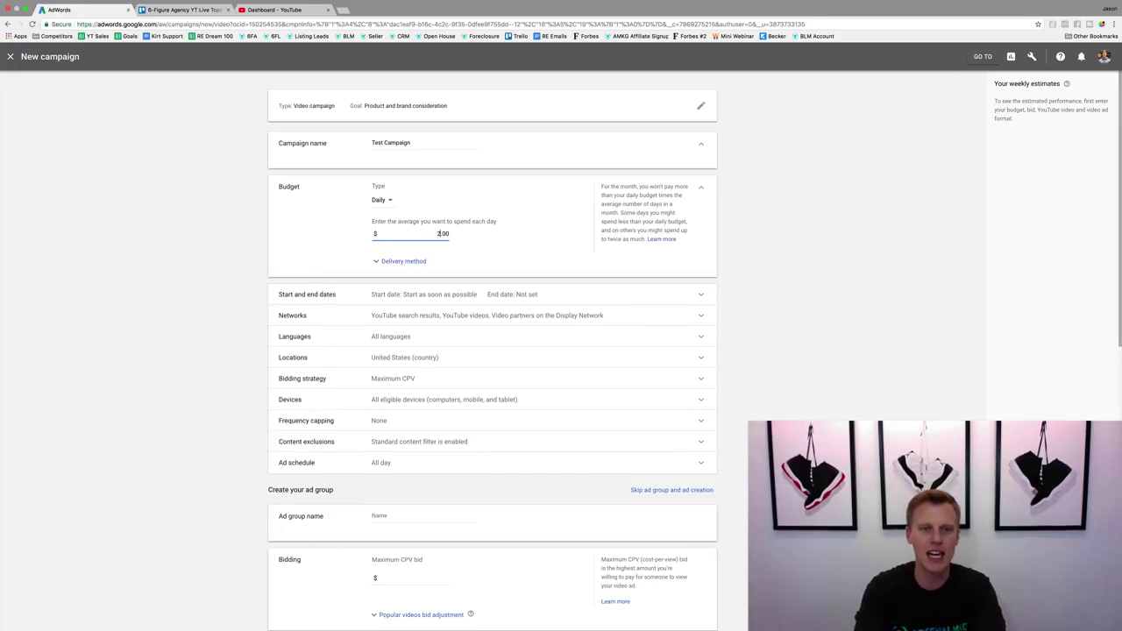
click(530, 243)
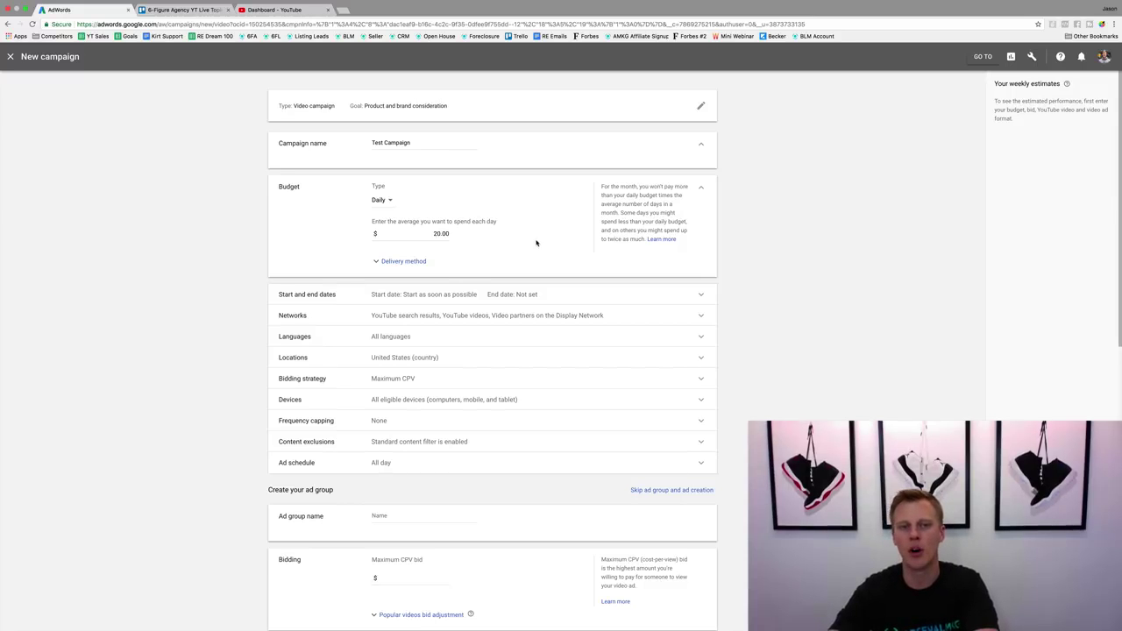
click(385, 201)
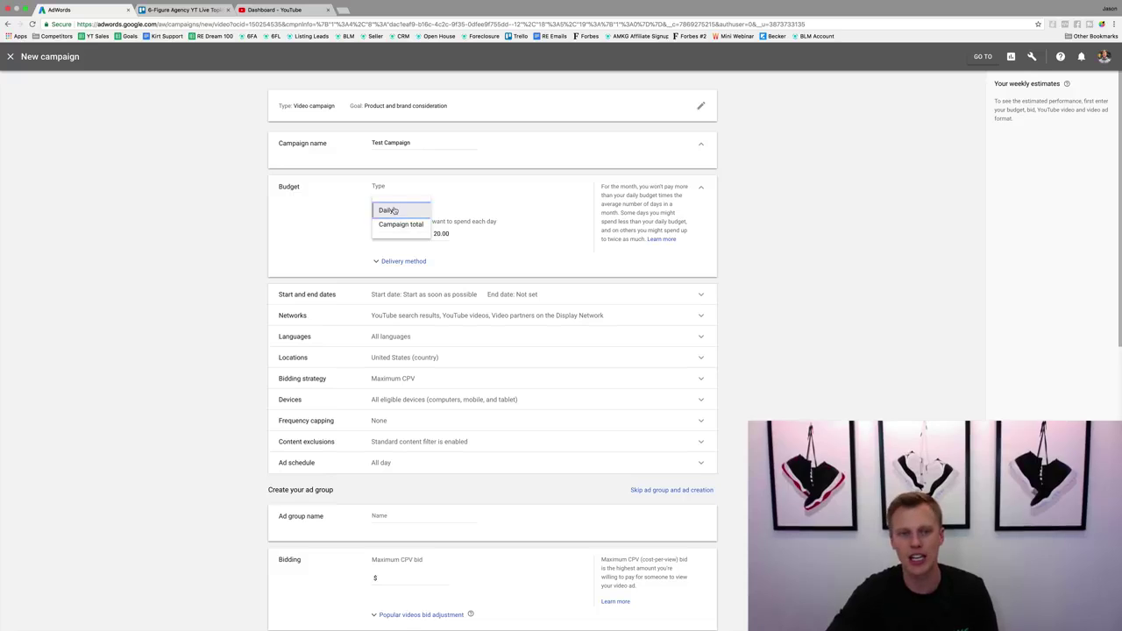
click(384, 211)
click(399, 262)
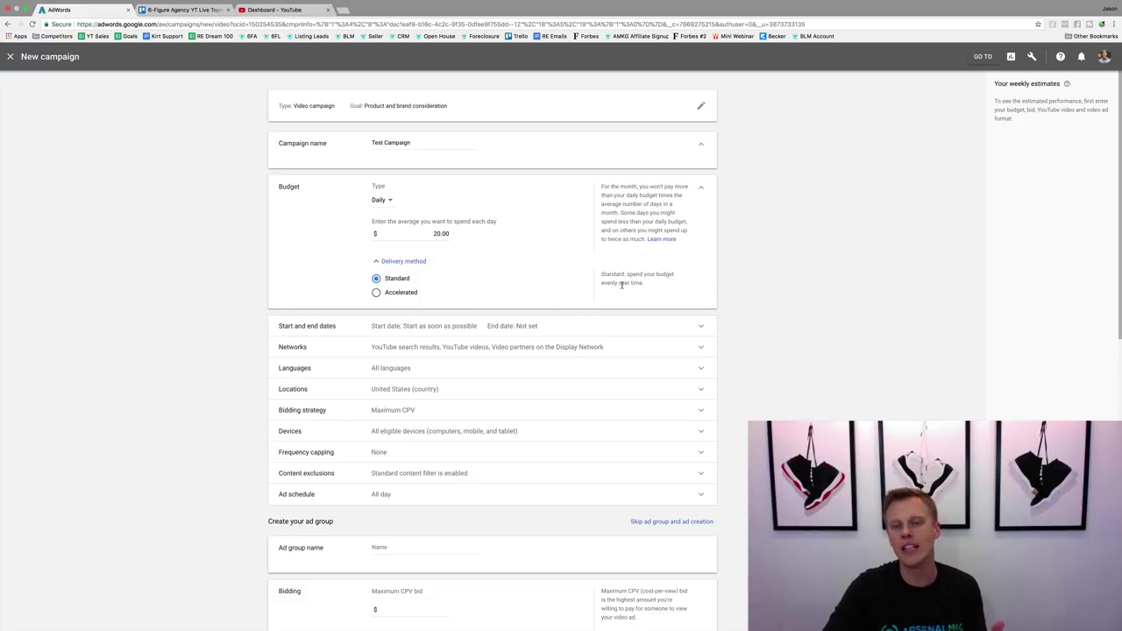
click(376, 293)
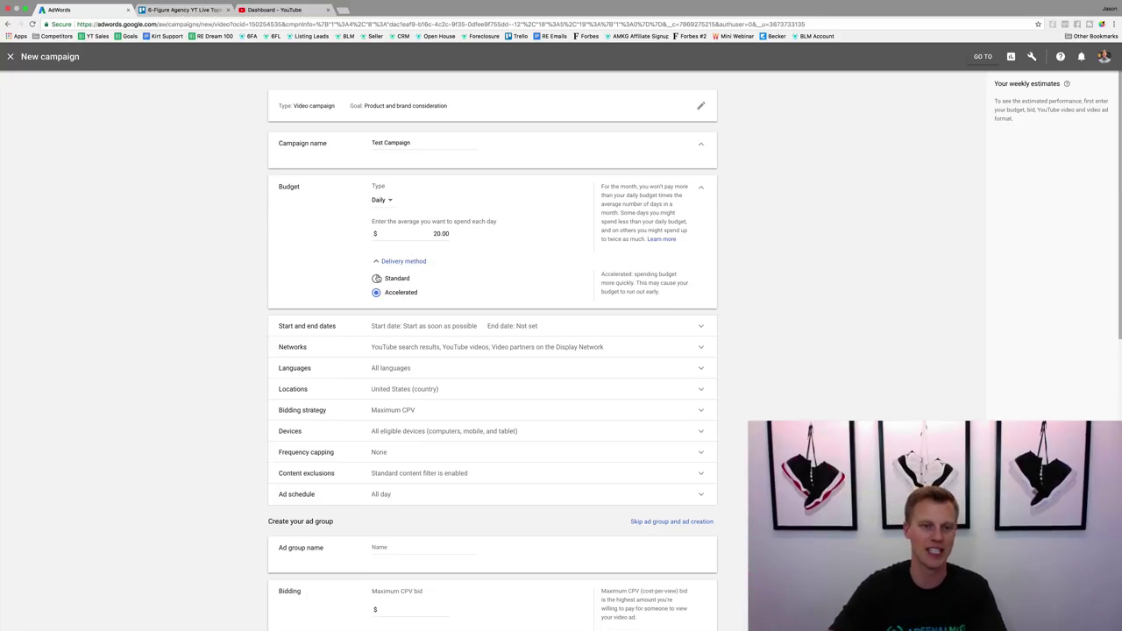
click(376, 278)
Set the campaign to start as soon as ads are approved, and exclude video partners on the Display Network.
click(393, 327)
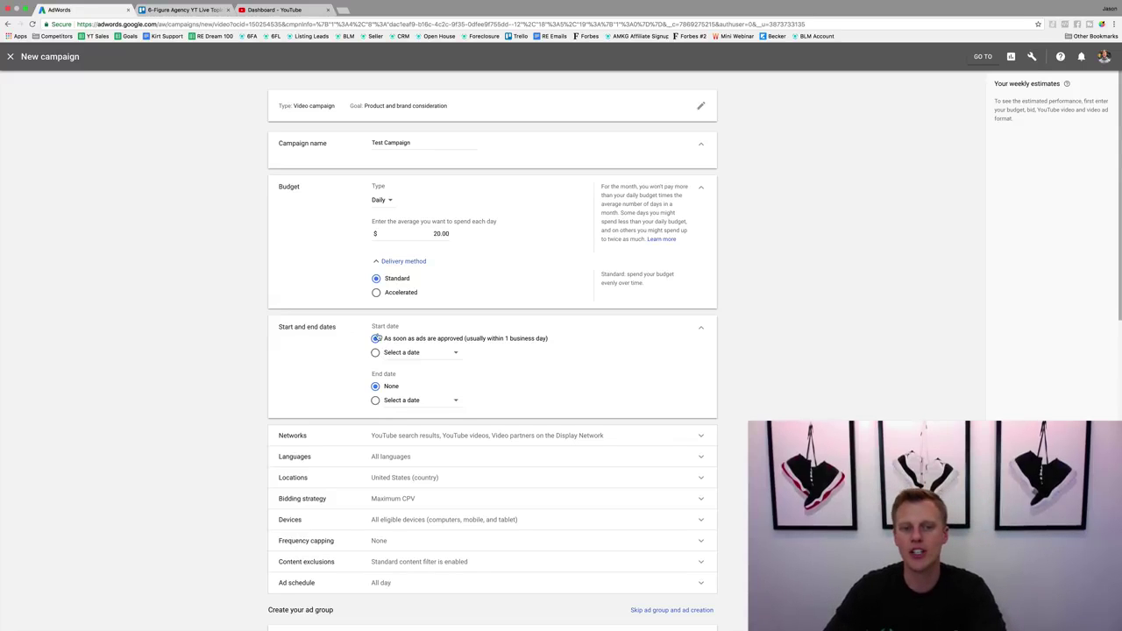
click(426, 352)
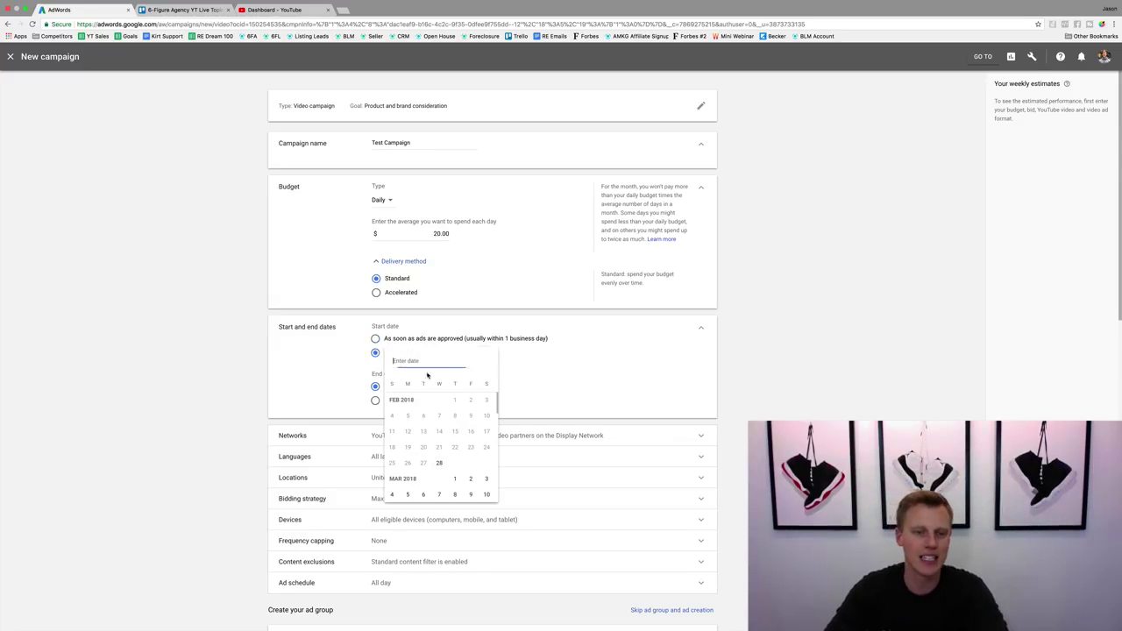
click(515, 388)
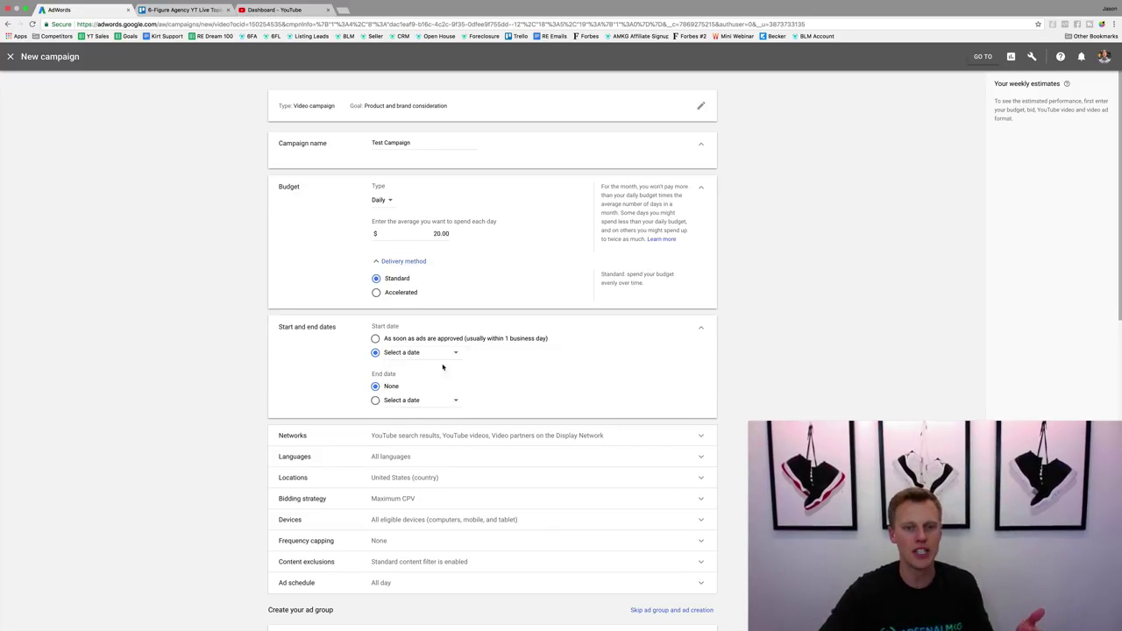
click(374, 338)
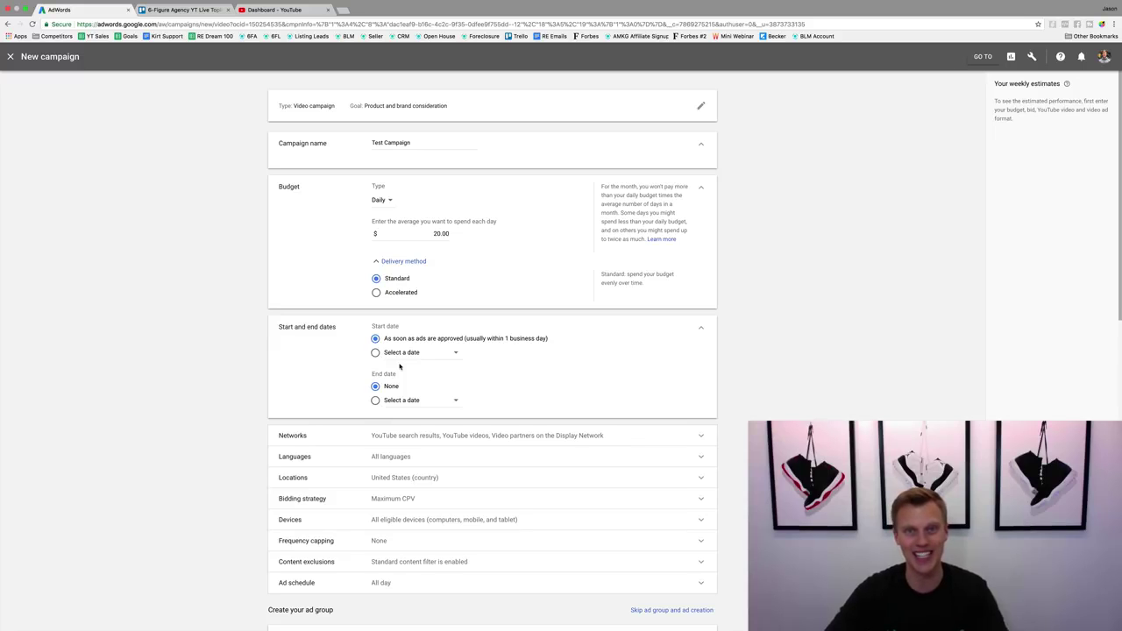
click(376, 434)
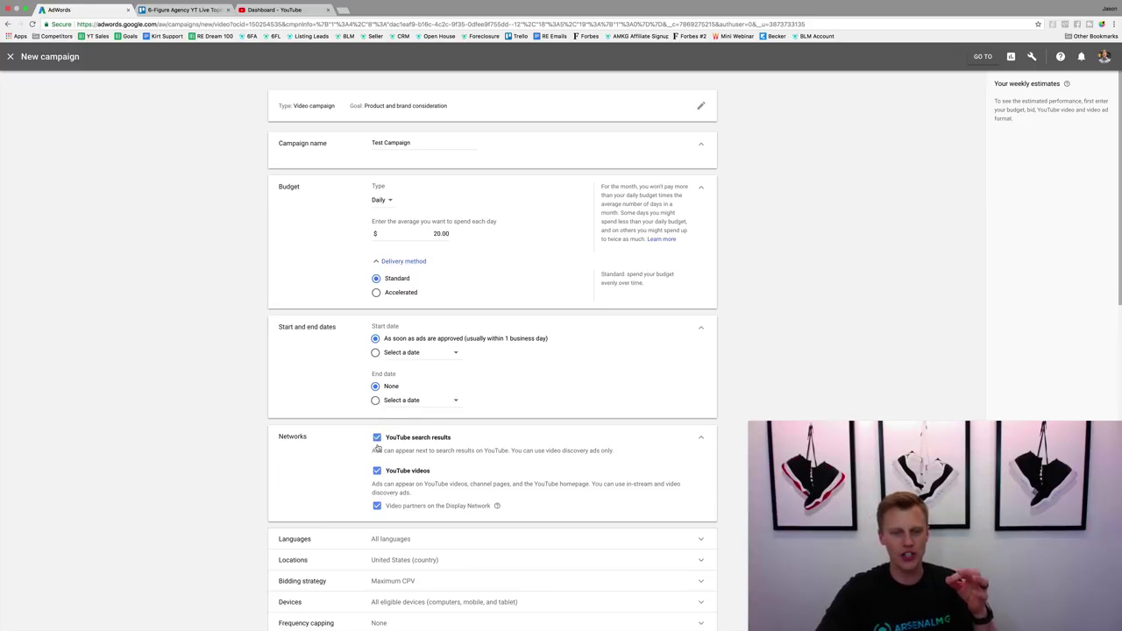
click(377, 505)
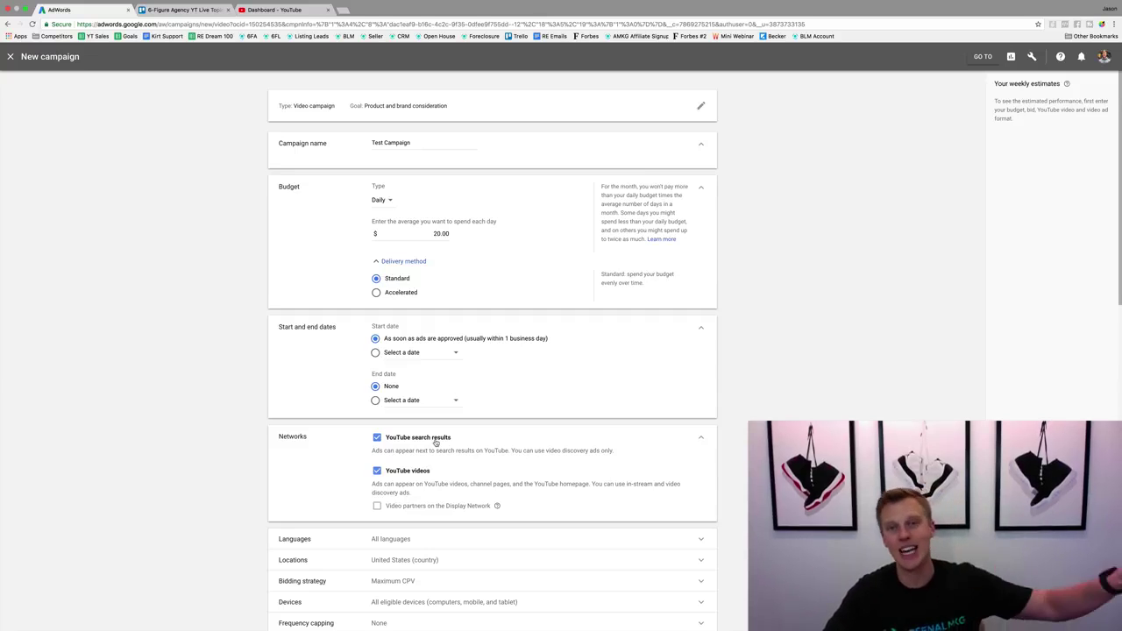
Restrict the campaign's language targeting to English.
scroll(438, 507, down, 3)
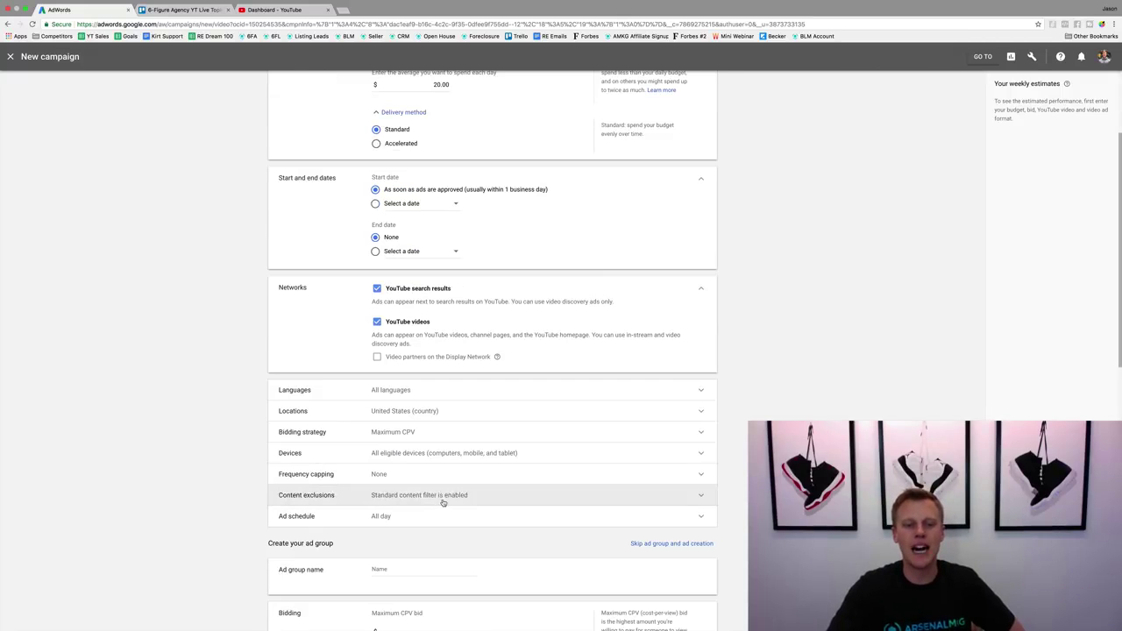
click(421, 391)
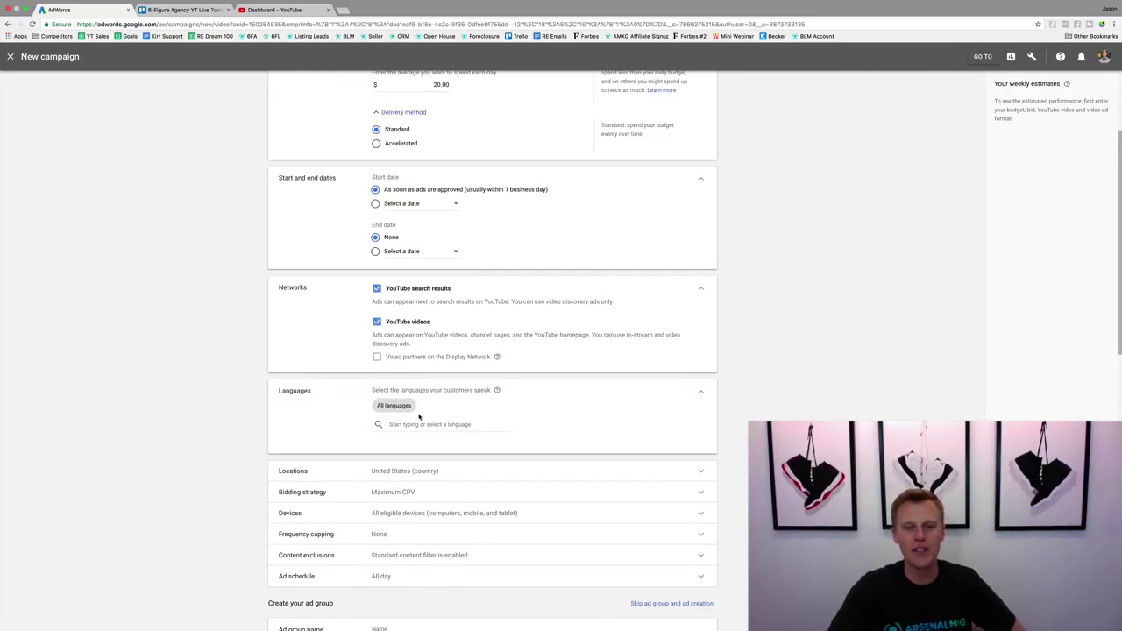
click(421, 423)
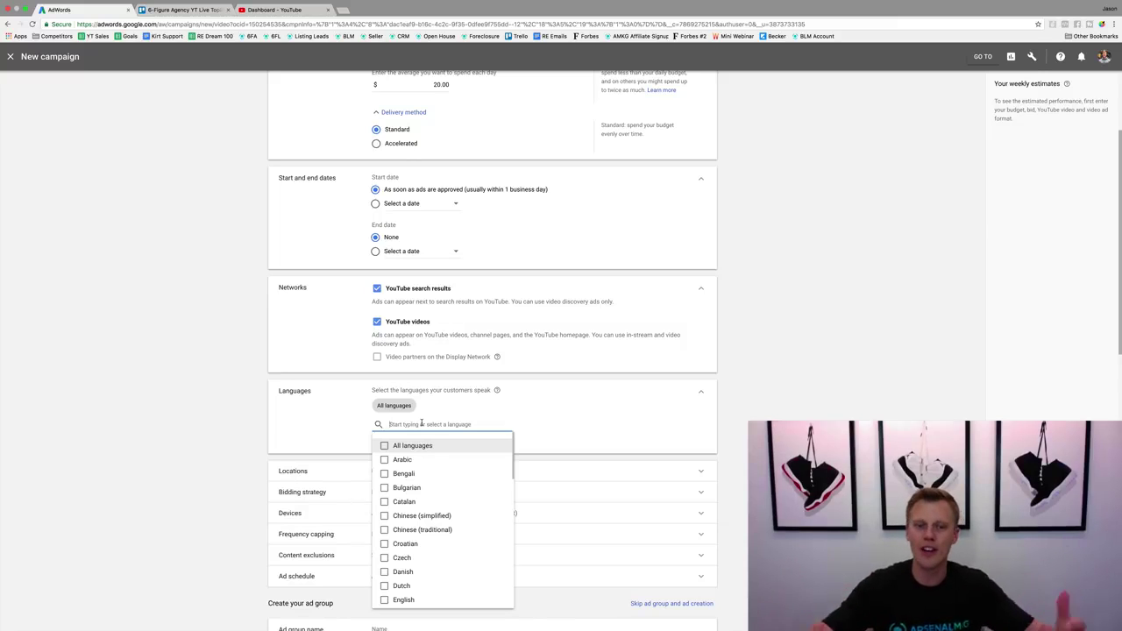
text(eng)
click(493, 447)
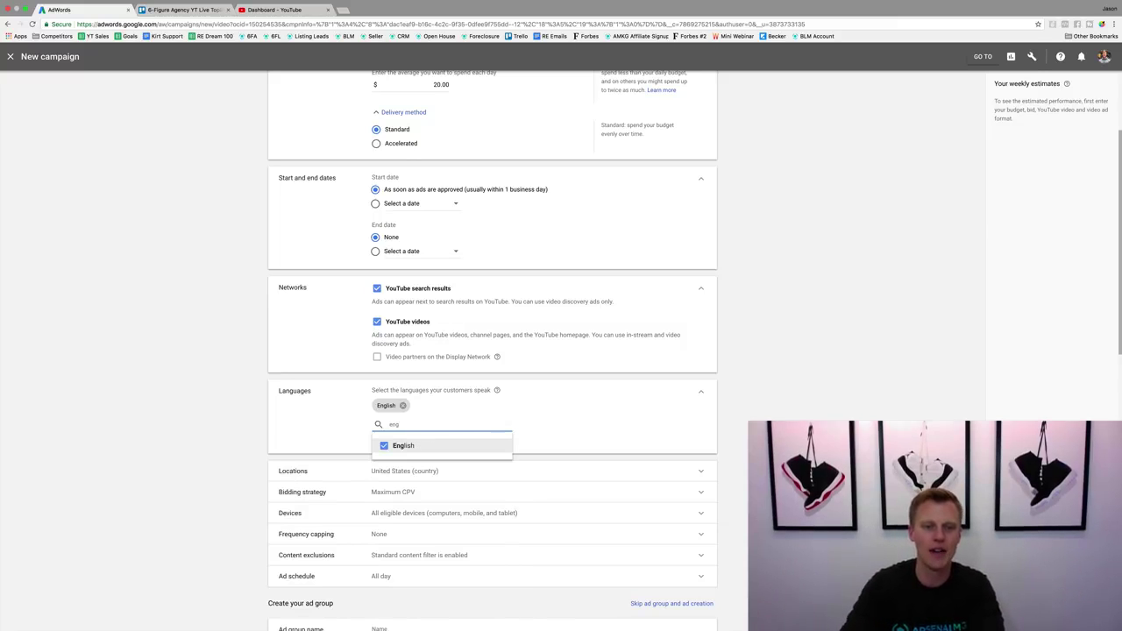
click(608, 418)
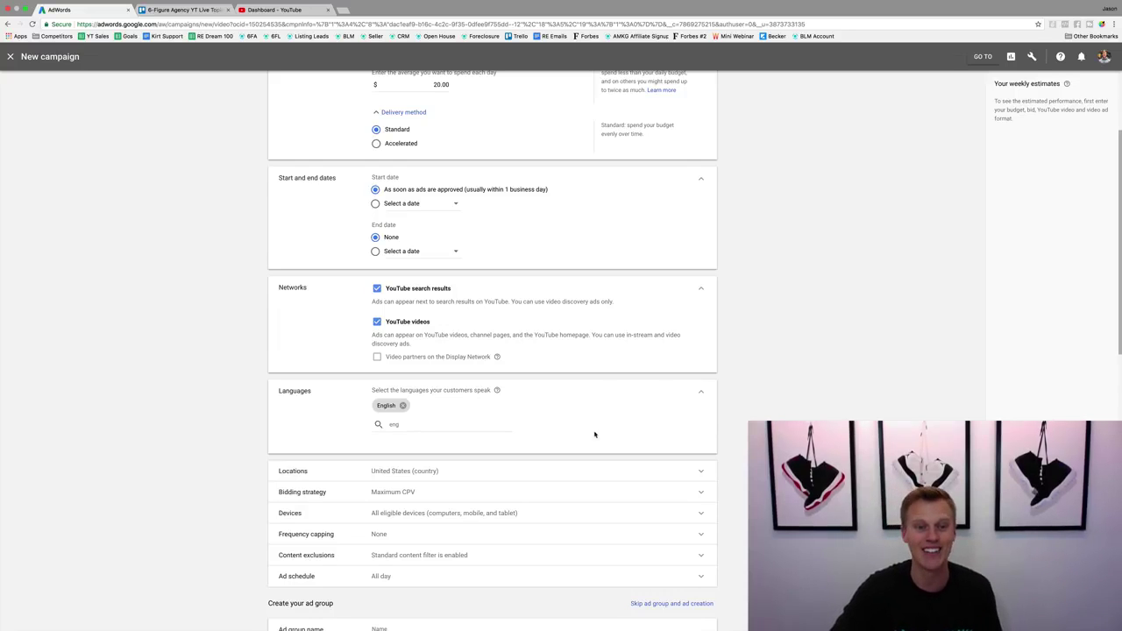
Review the campaign's location, bidding strategy and device targeting options.
click(429, 478)
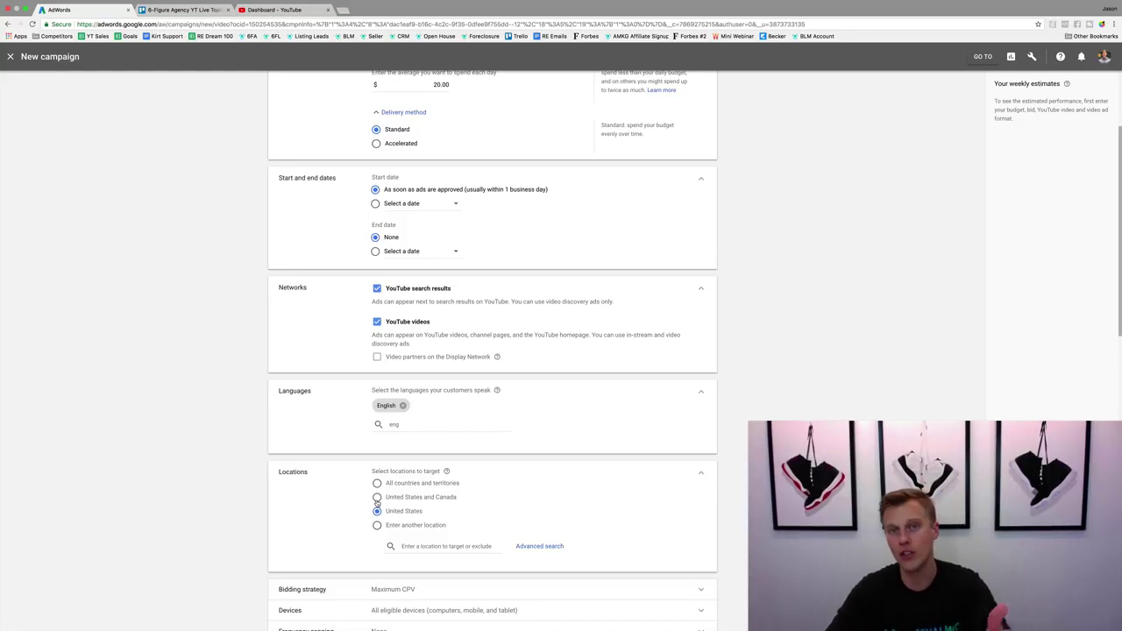
scroll(377, 503, down, 3)
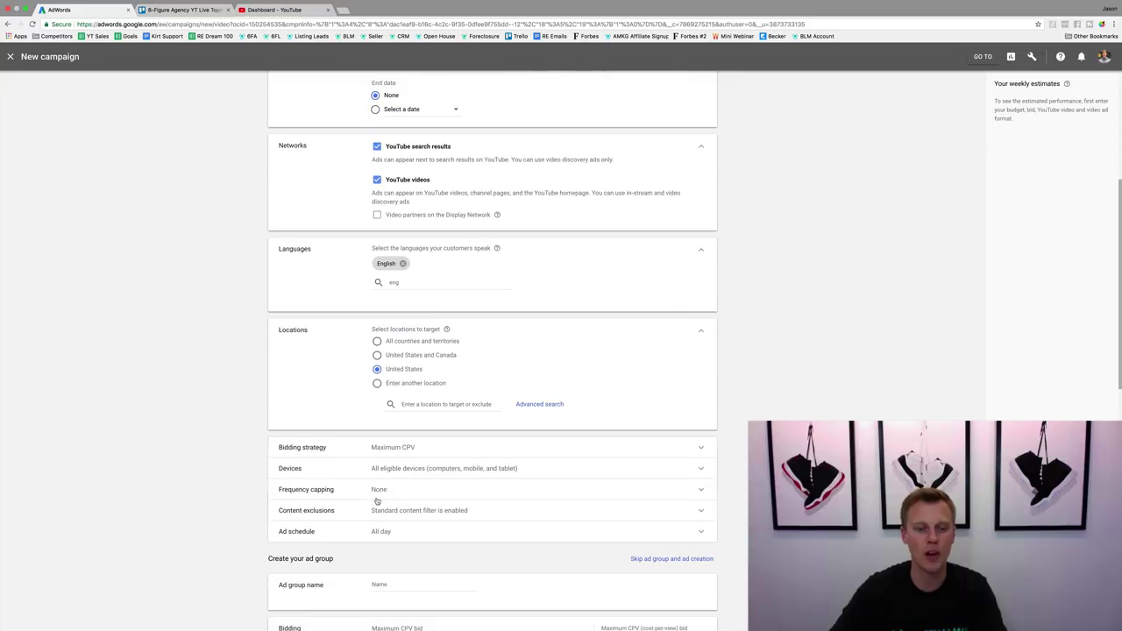
click(379, 452)
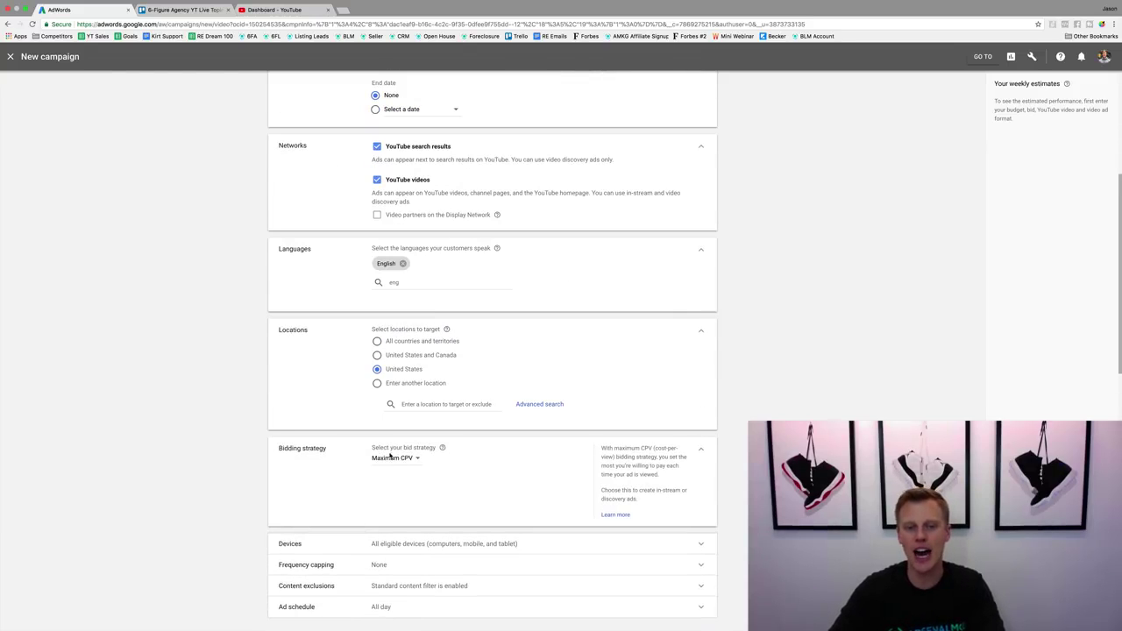
scroll(356, 480, down, 2)
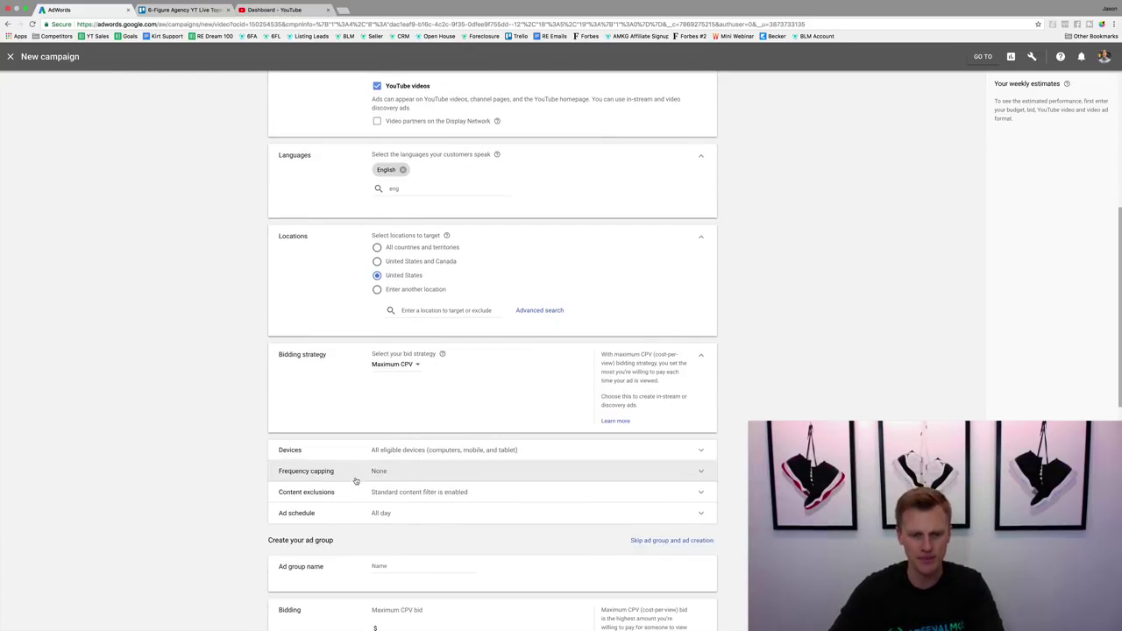
click(386, 452)
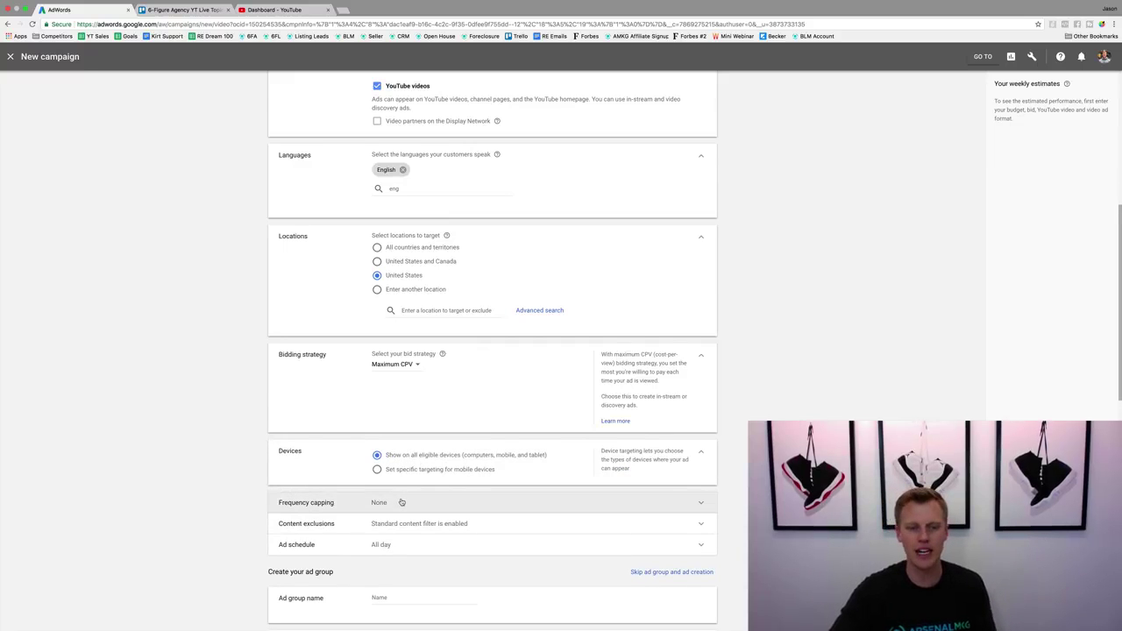
Enable the frequency cap on the number of impressions and set it to 2.
click(401, 501)
scroll(319, 525, down, 3)
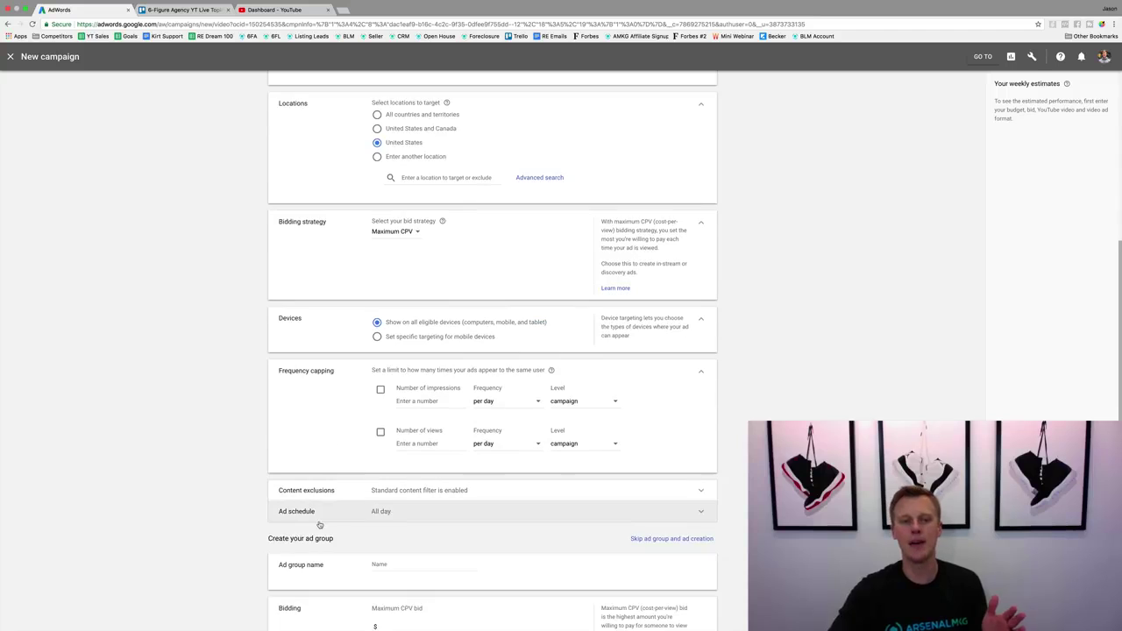
scroll(320, 525, up, 3)
scroll(331, 389, down, 3)
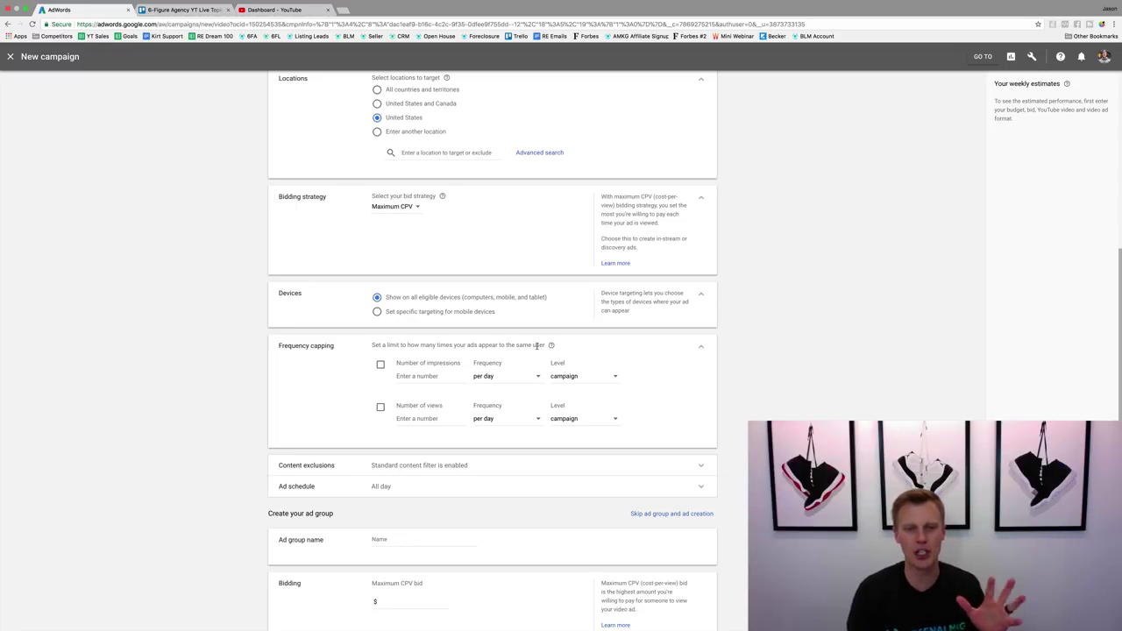
click(381, 365)
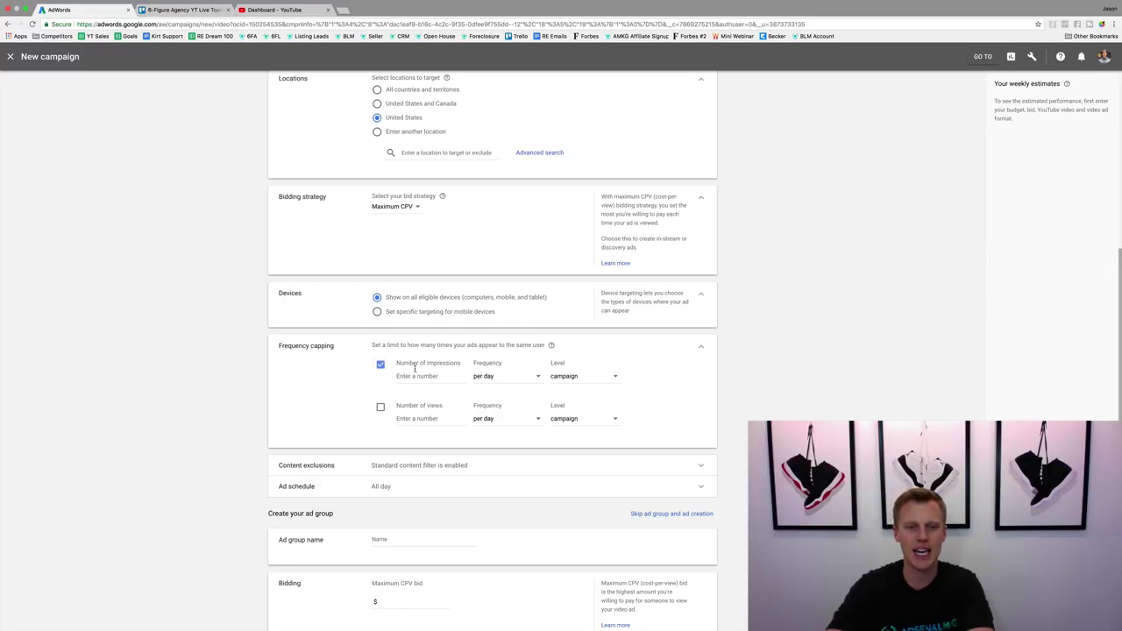
click(414, 376)
text(2)
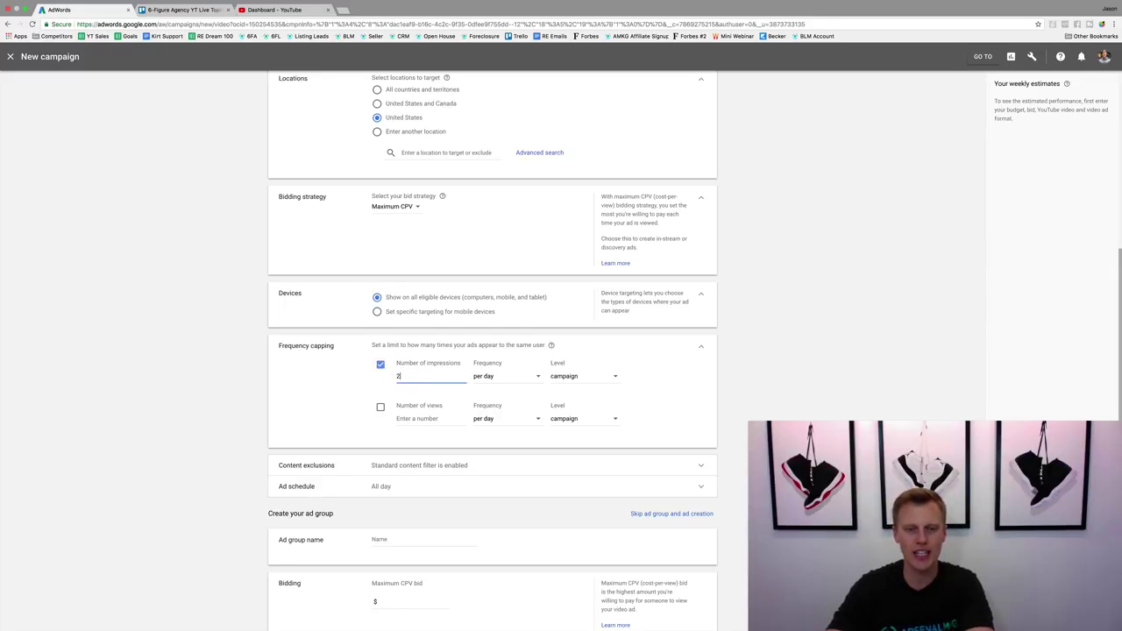
Enable the frequency cap on the number of views and set it to 2.
click(380, 407)
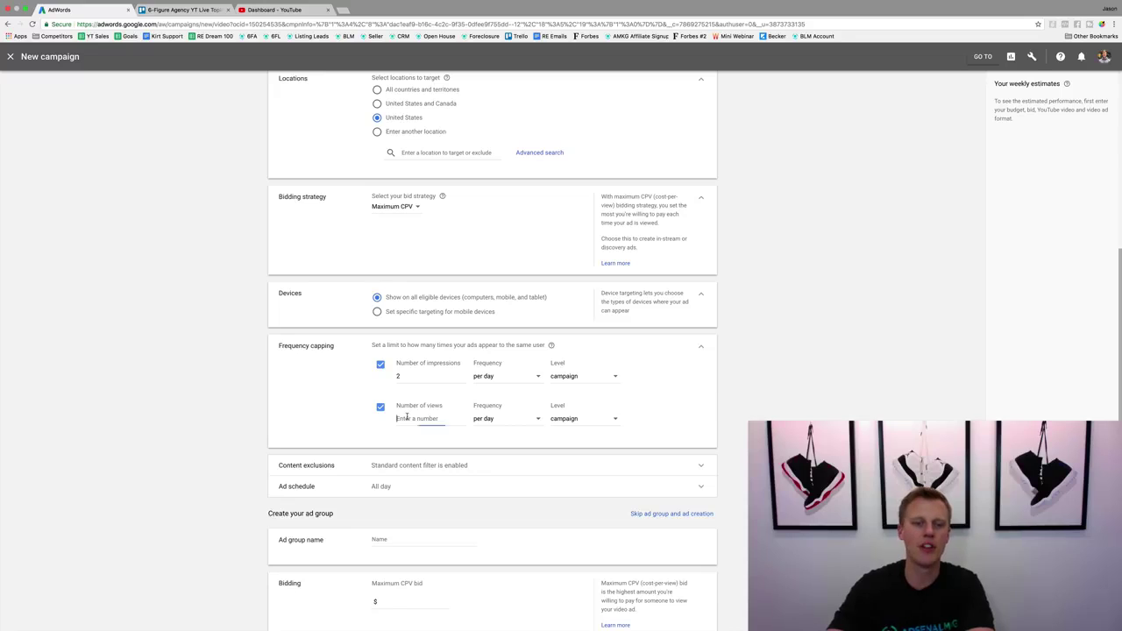
click(406, 418)
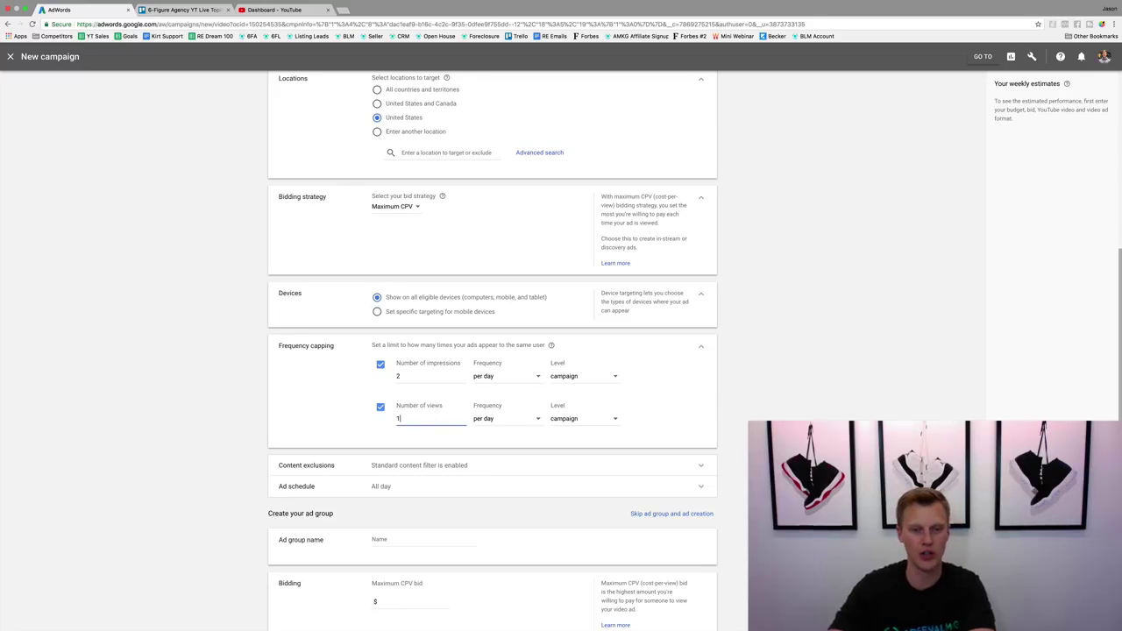
text(2)
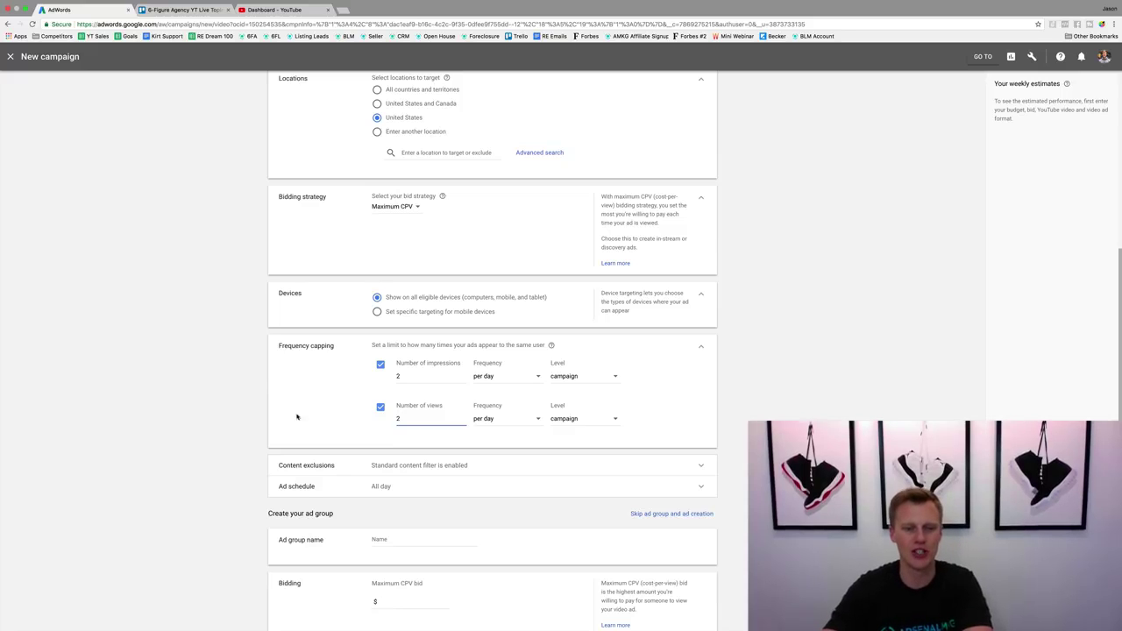
click(256, 432)
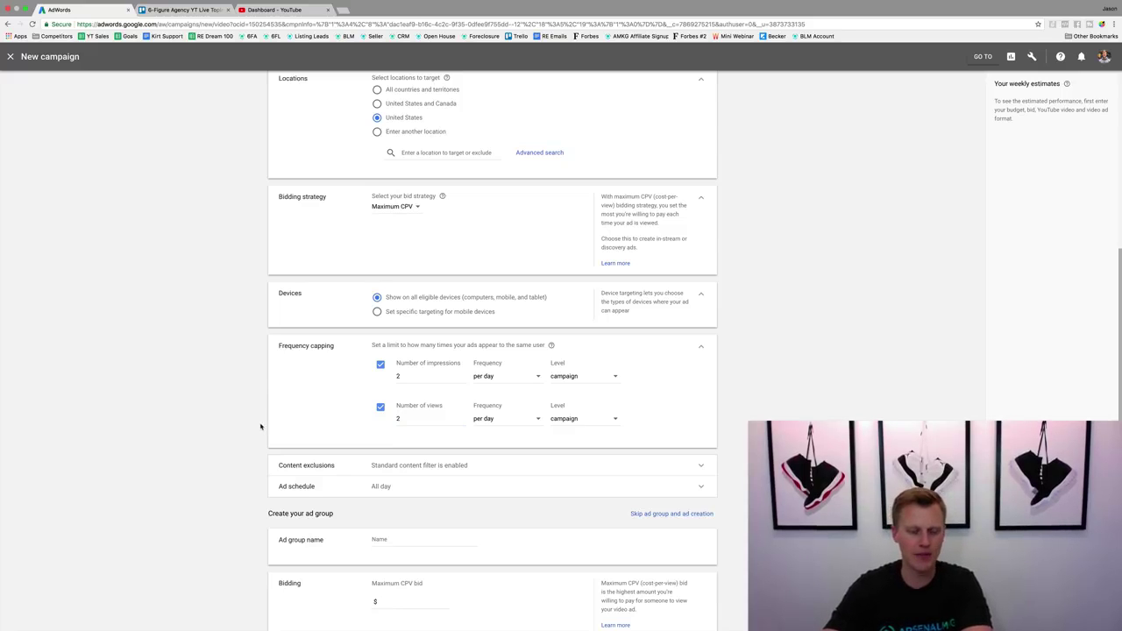
In the content exclusions, opt out of DL-MA: Mature audiences, embedded YouTube videos, live streaming videos and games.
scroll(245, 403, down, 1)
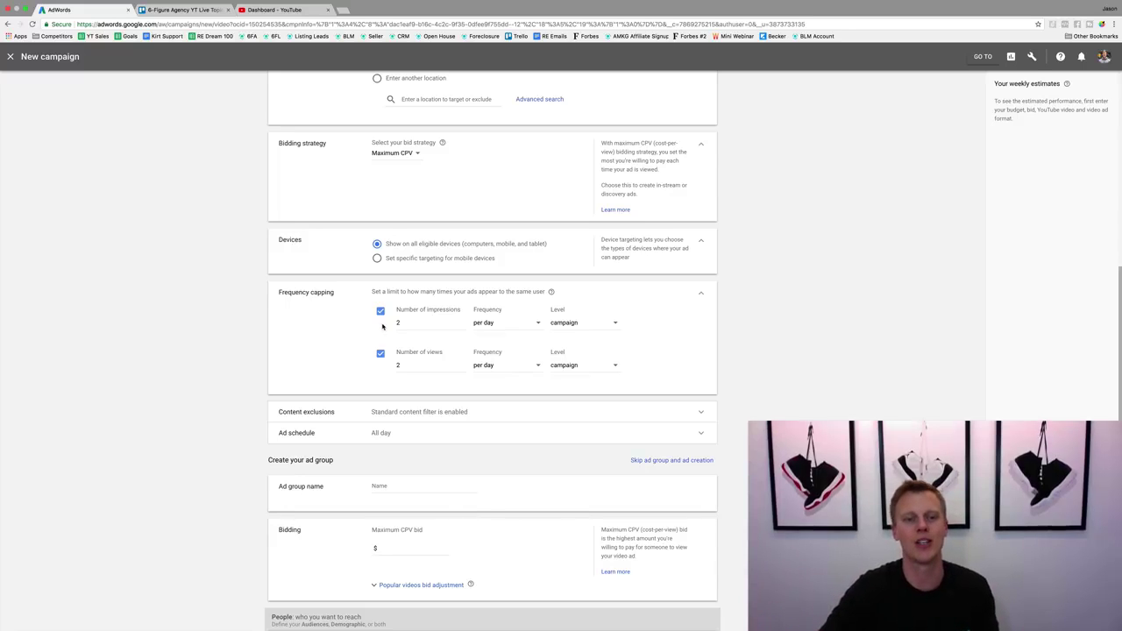
click(383, 417)
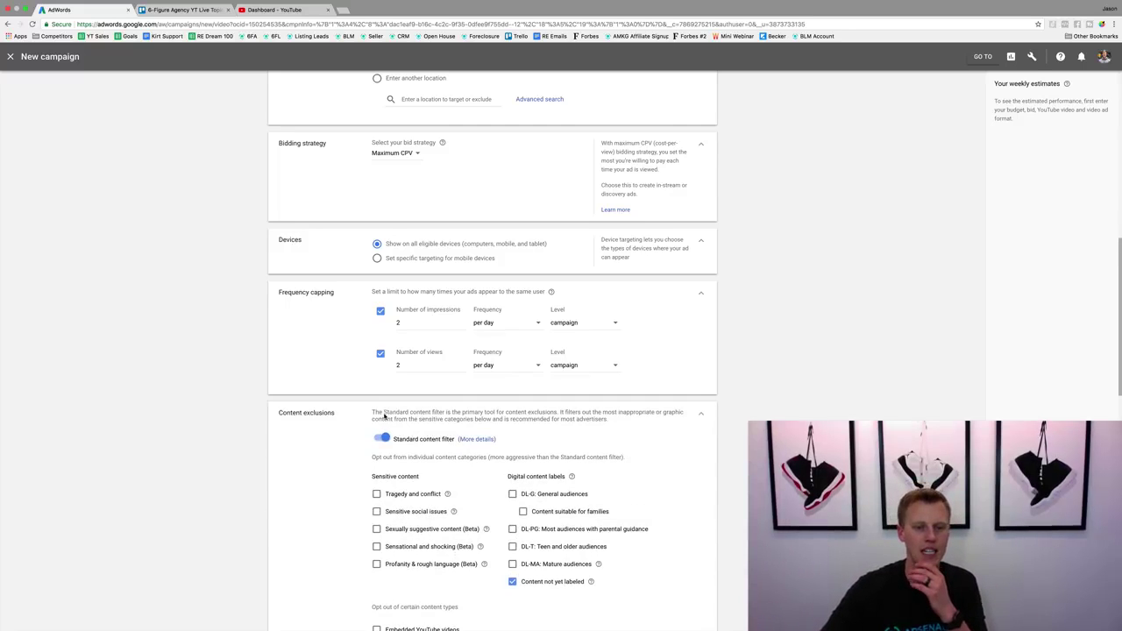
scroll(291, 430, down, 3)
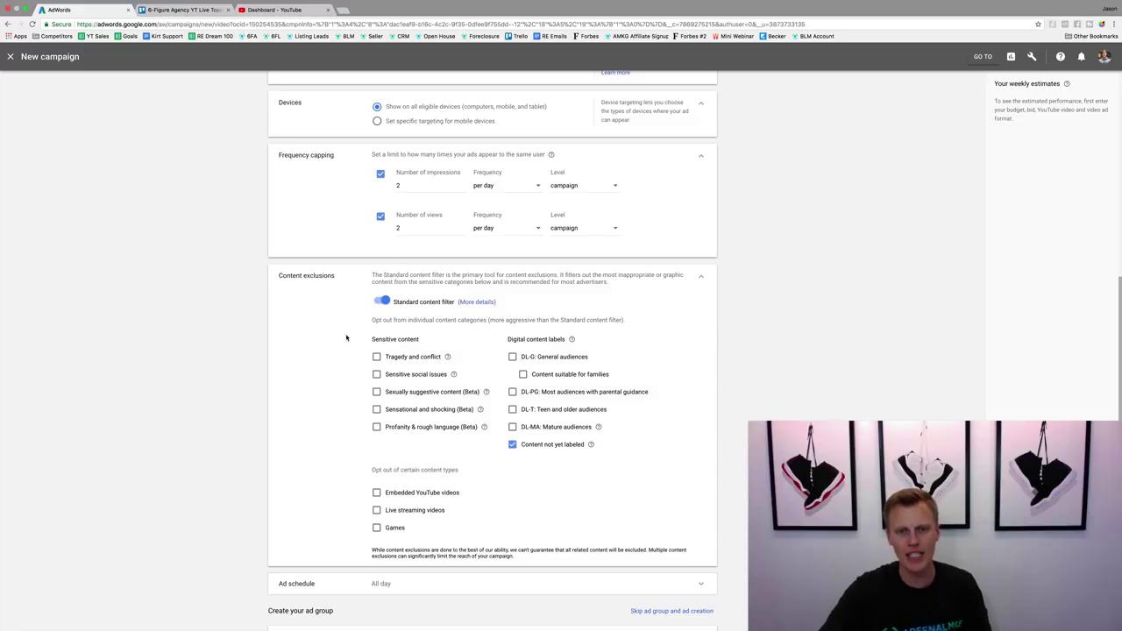
click(513, 428)
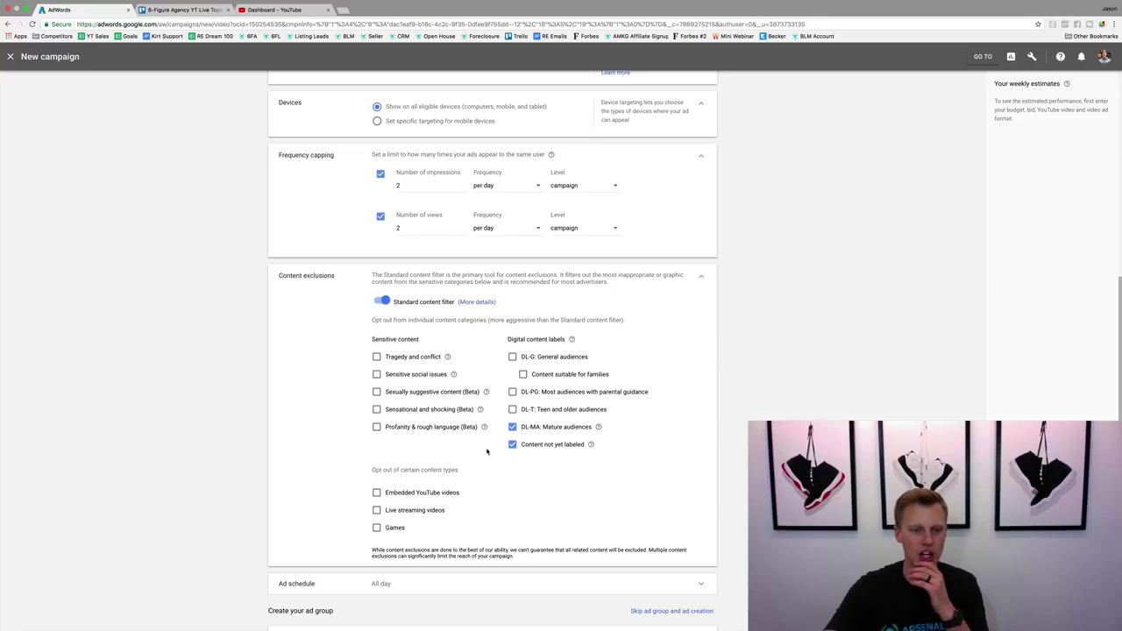
click(376, 492)
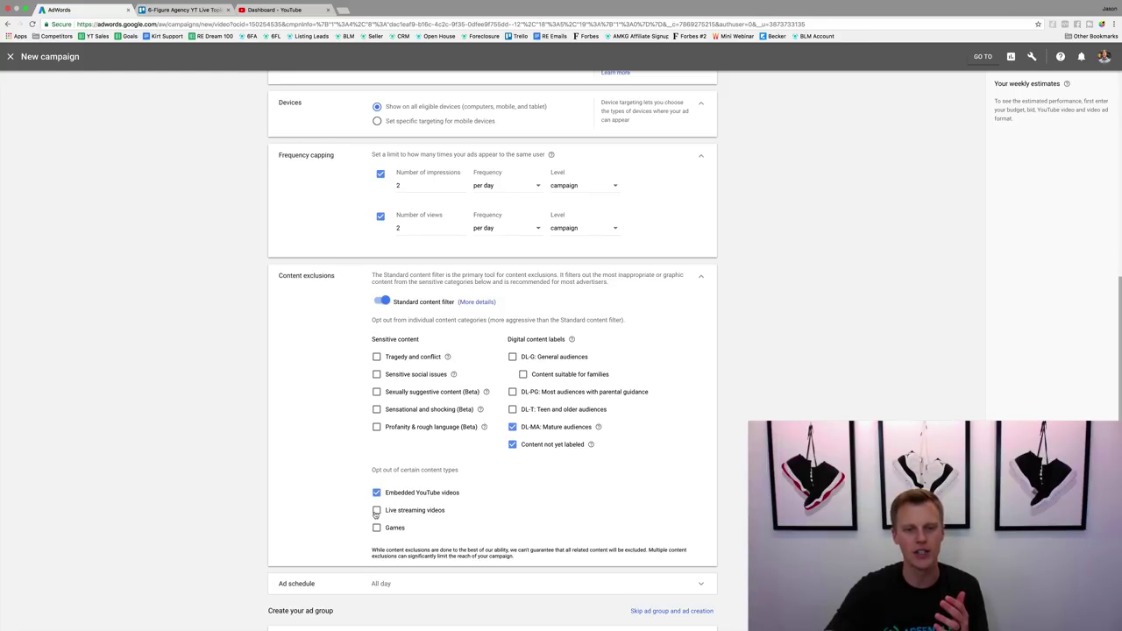
click(375, 510)
click(376, 528)
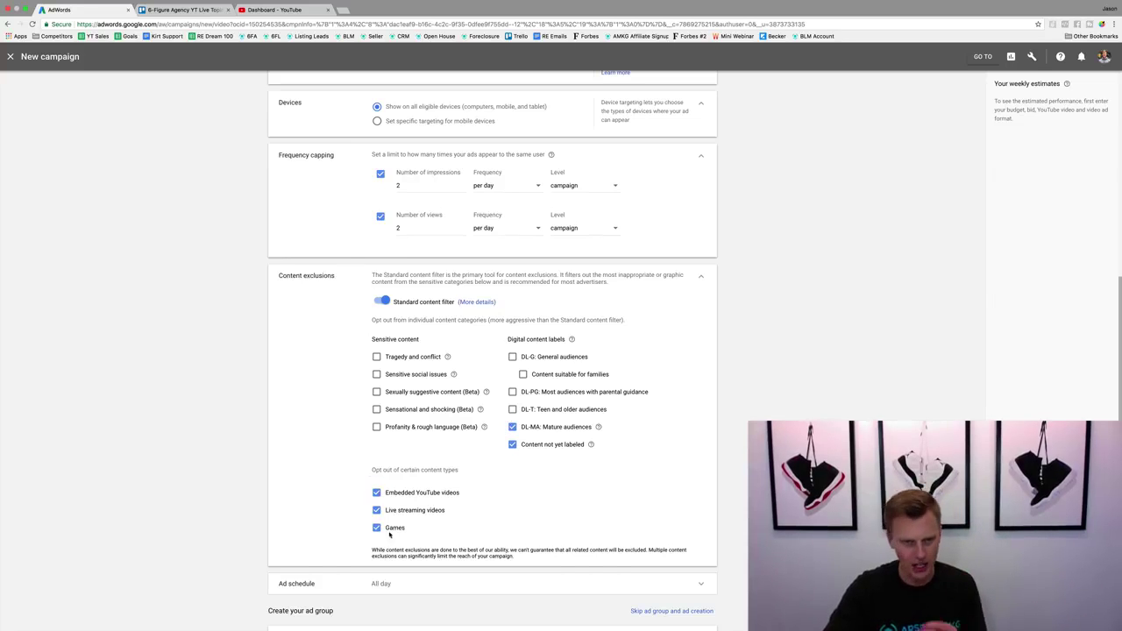
Exclude all five sensitive content categories, from Tragedy and conflict through Profanity & rough language.
click(377, 358)
click(377, 374)
click(377, 392)
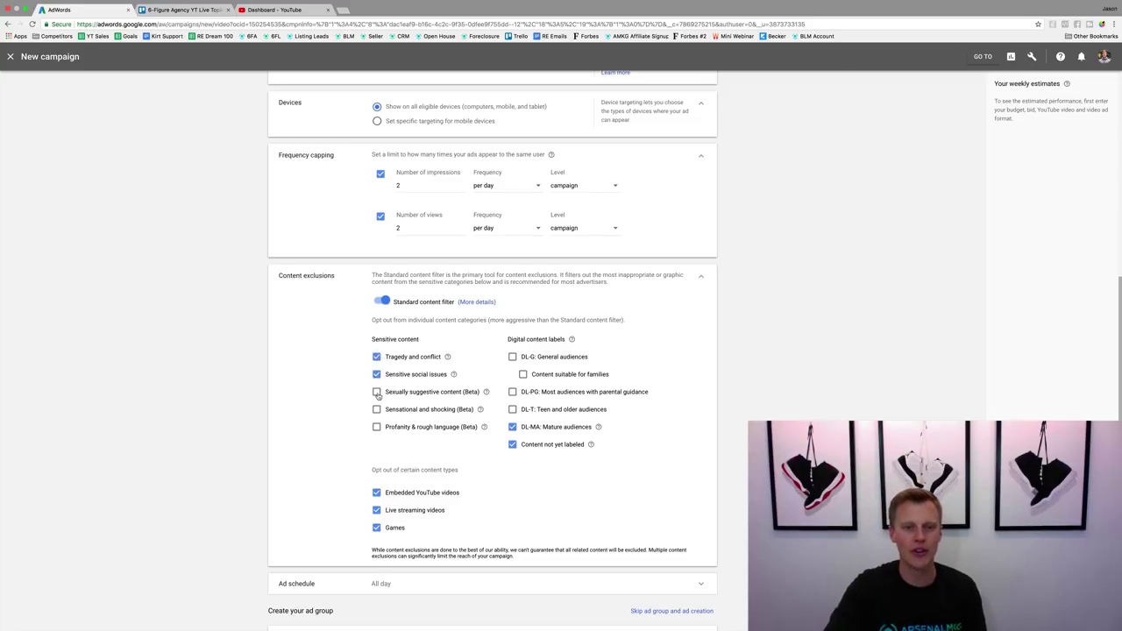
click(377, 410)
click(377, 427)
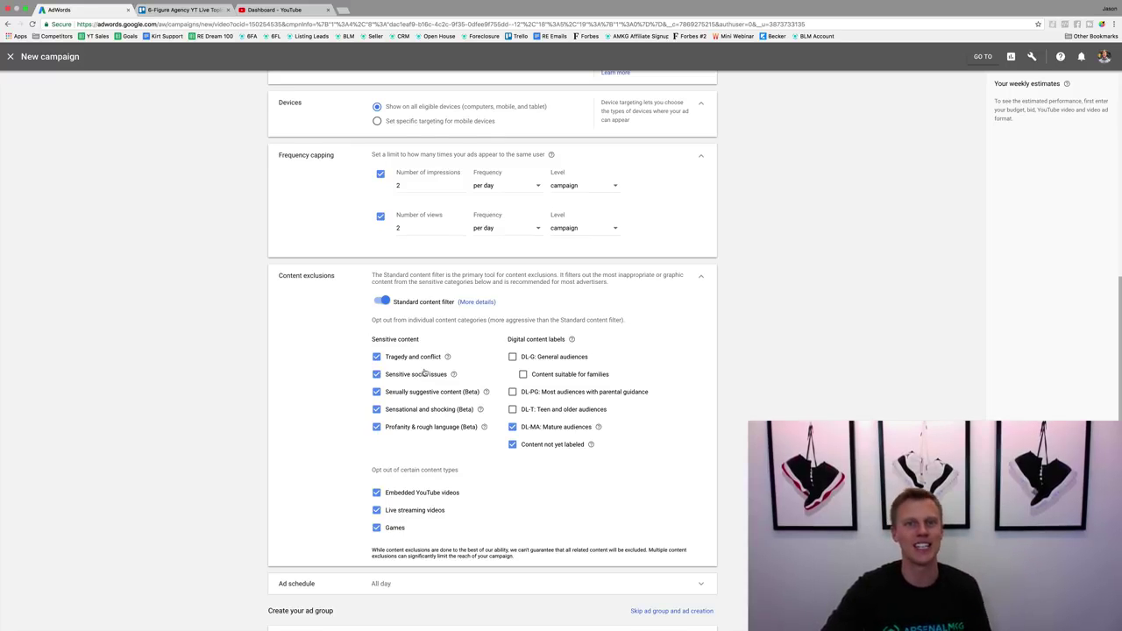
Set the ad schedule to Mondays from 12:15 AM to 11:45 PM.
scroll(423, 369, down, 3)
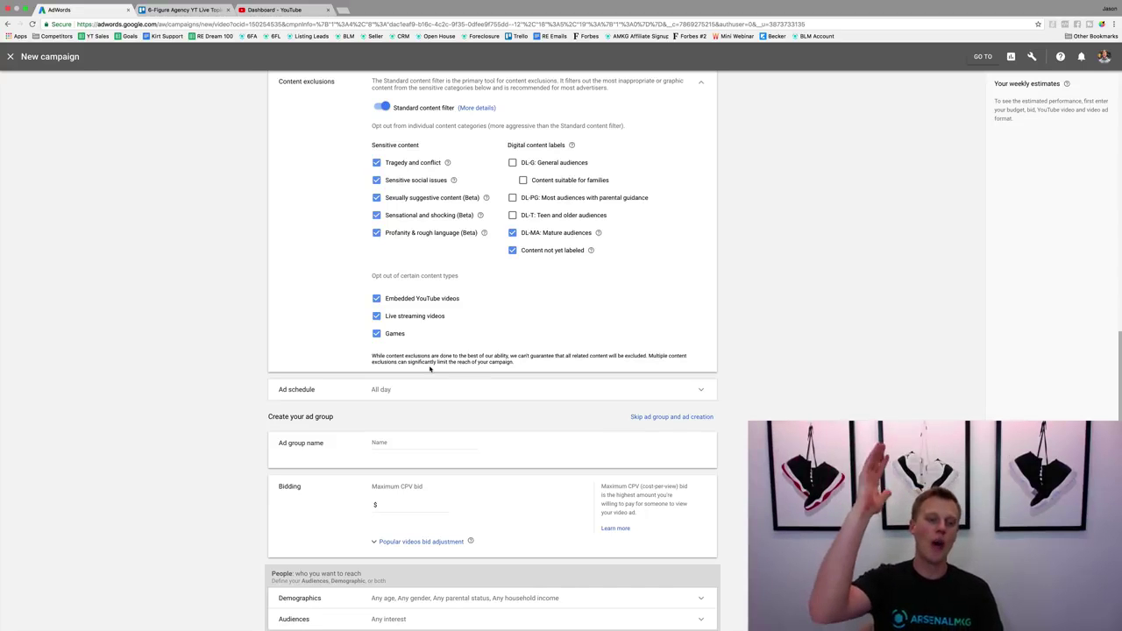
click(400, 398)
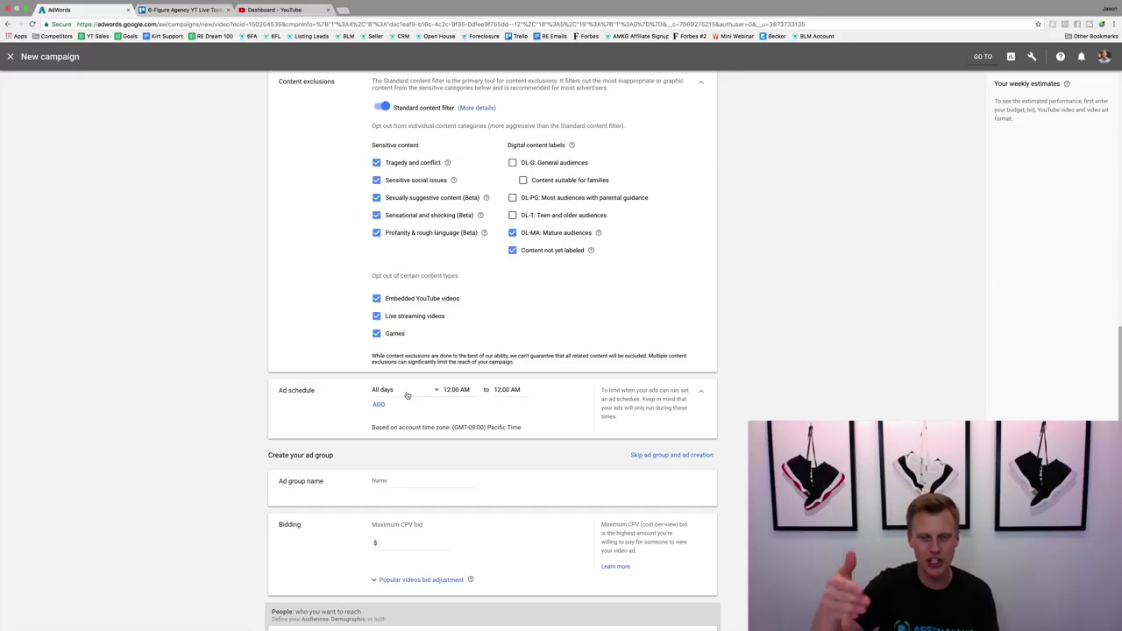
click(407, 395)
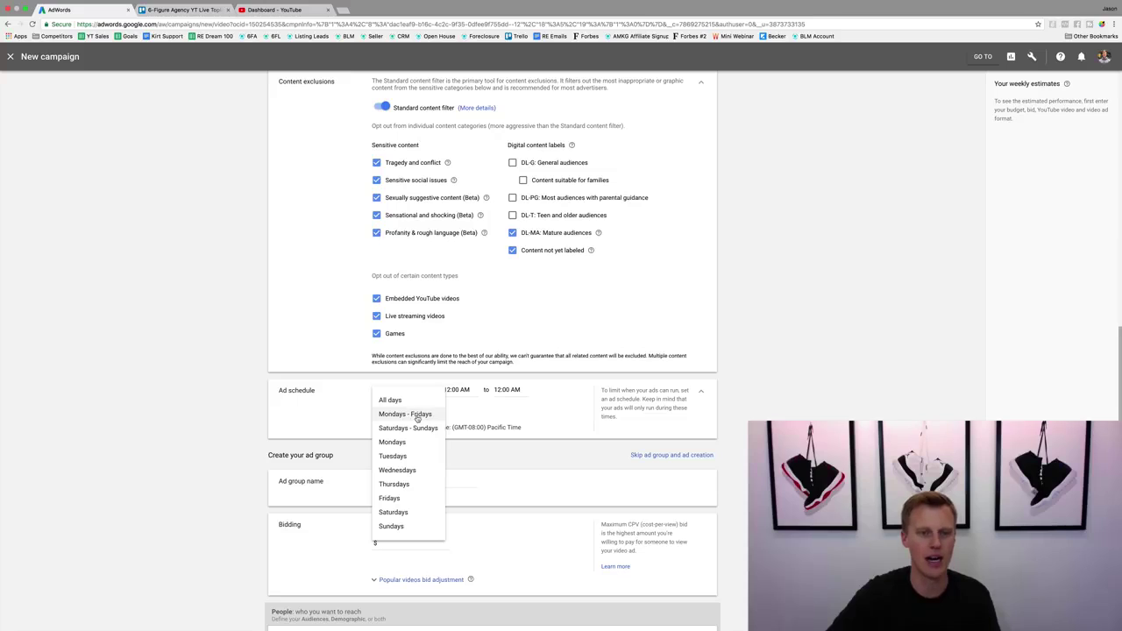
click(412, 443)
click(463, 389)
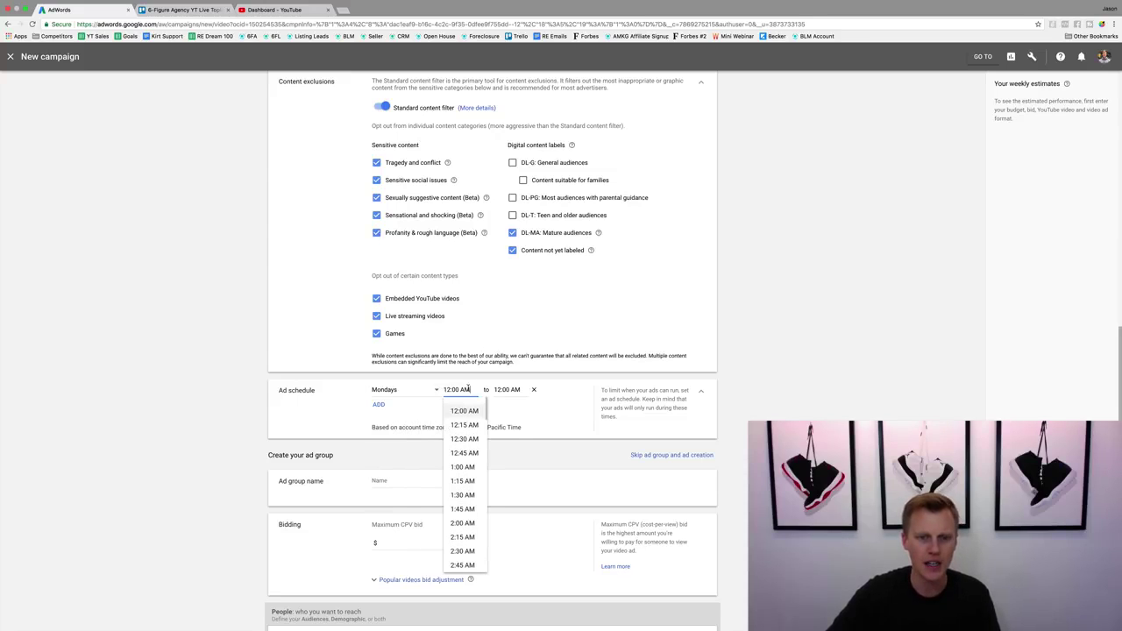
click(465, 424)
click(505, 389)
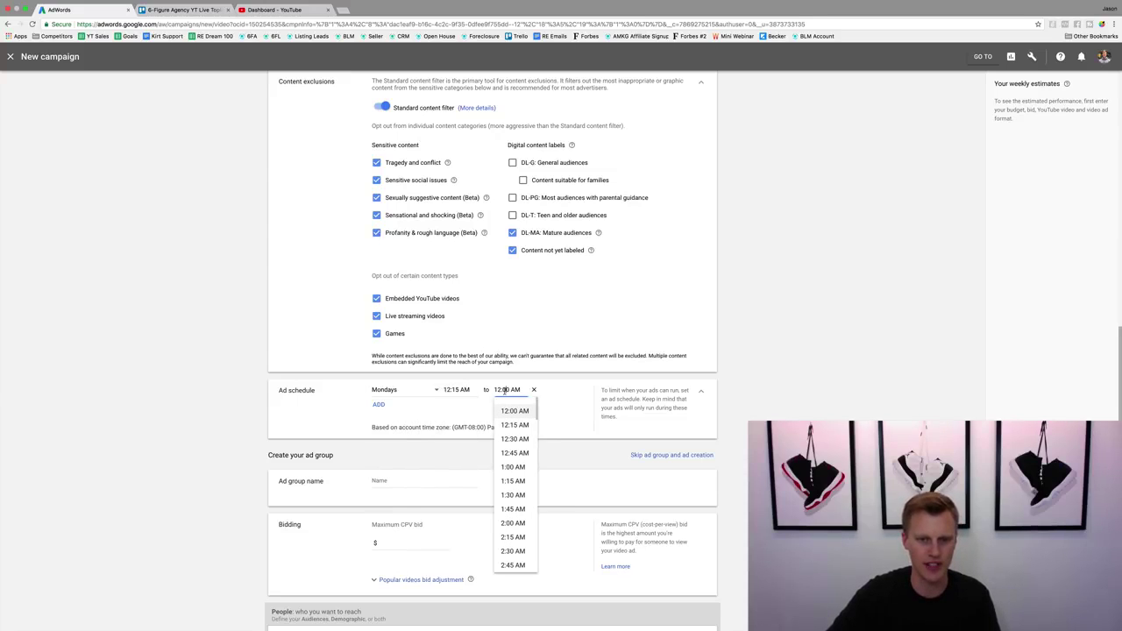
scroll(516, 500, down, 15)
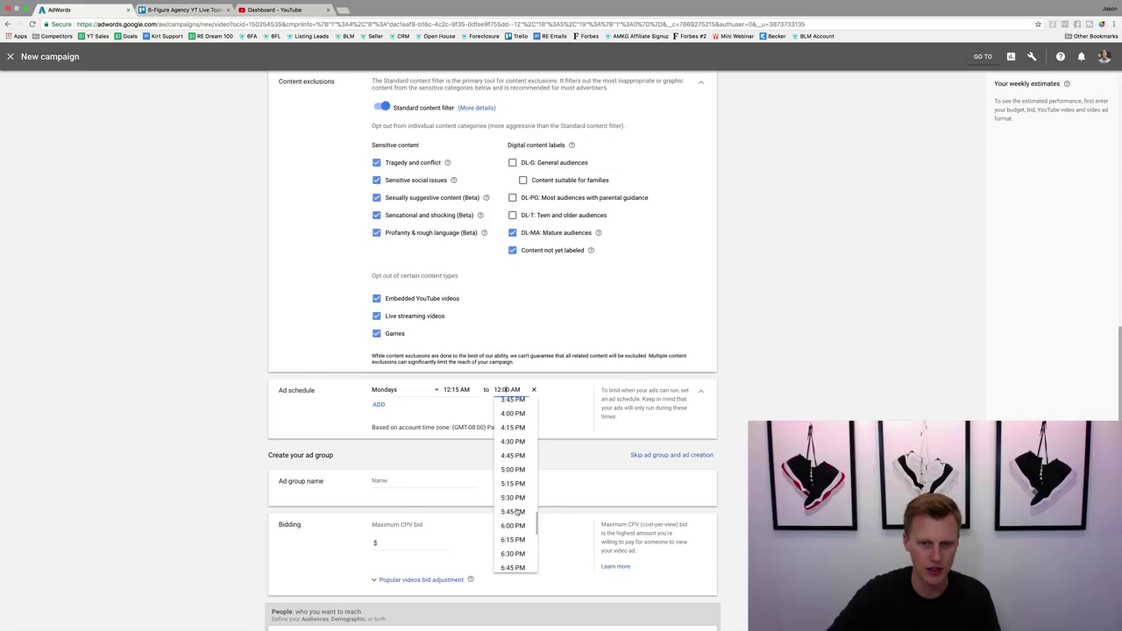
click(517, 559)
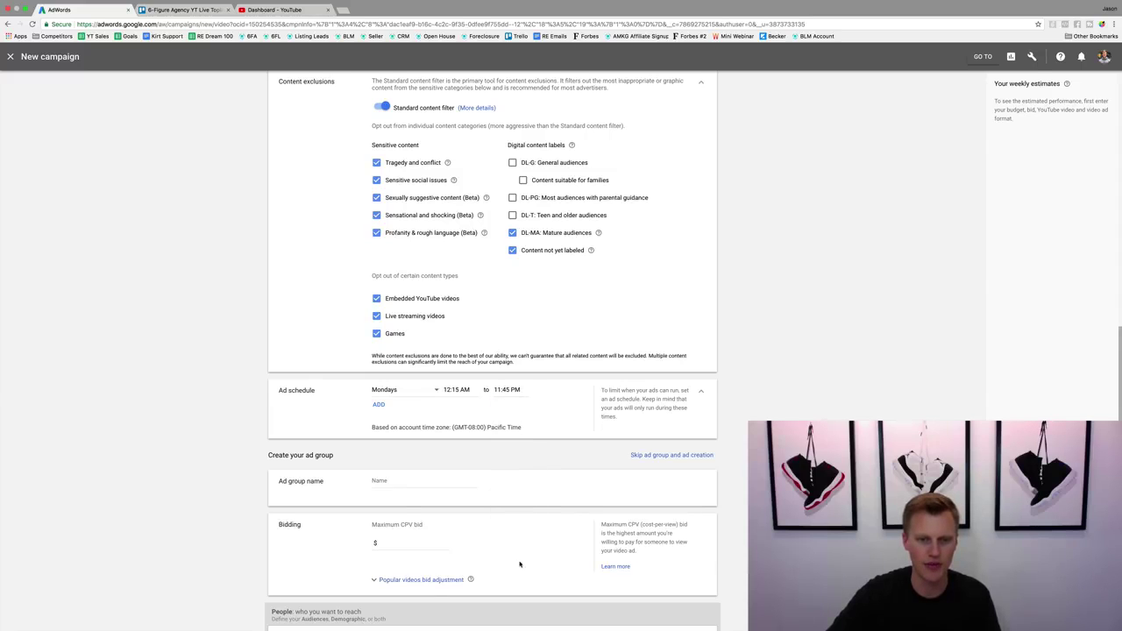
Add a second ad schedule entry, keeping it at all days from 12:00 AM to 12:00 AM.
click(377, 404)
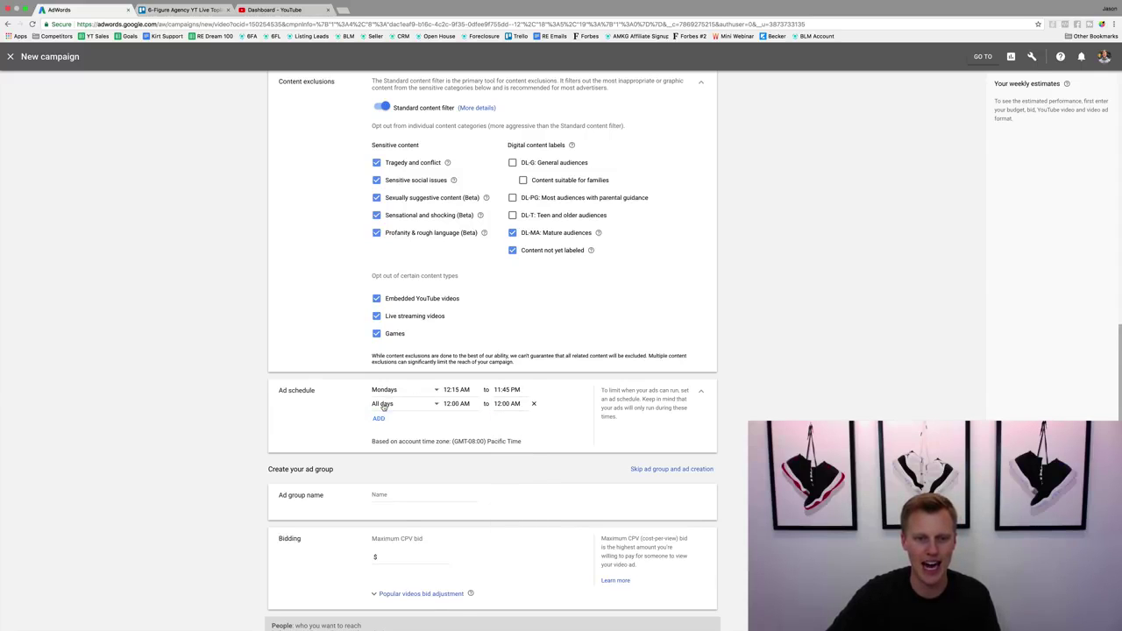
click(430, 404)
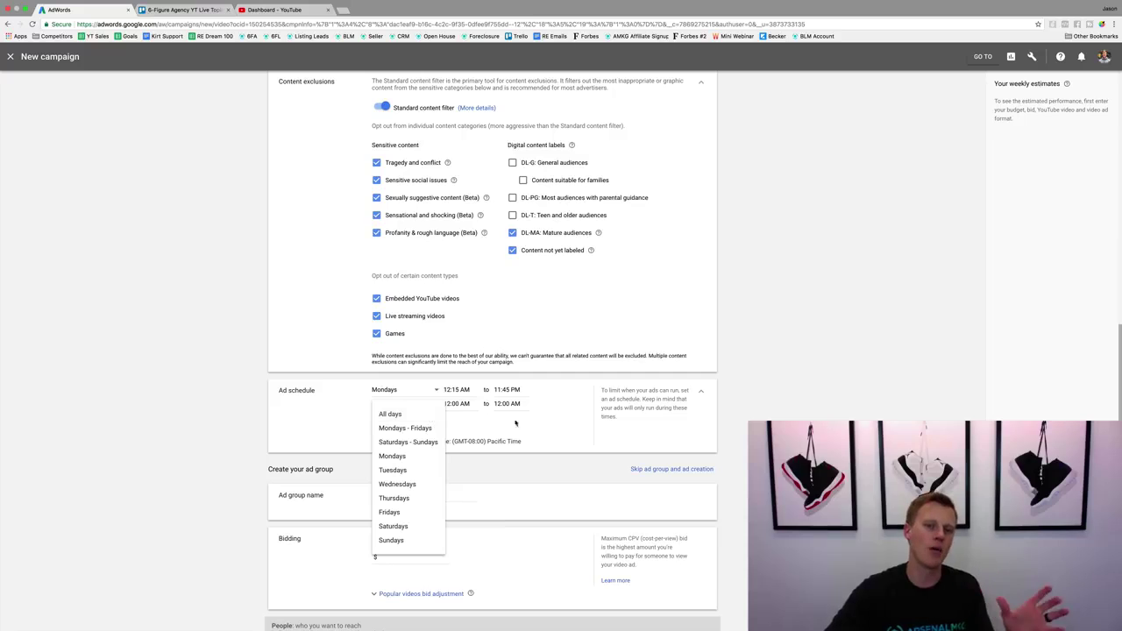
click(563, 436)
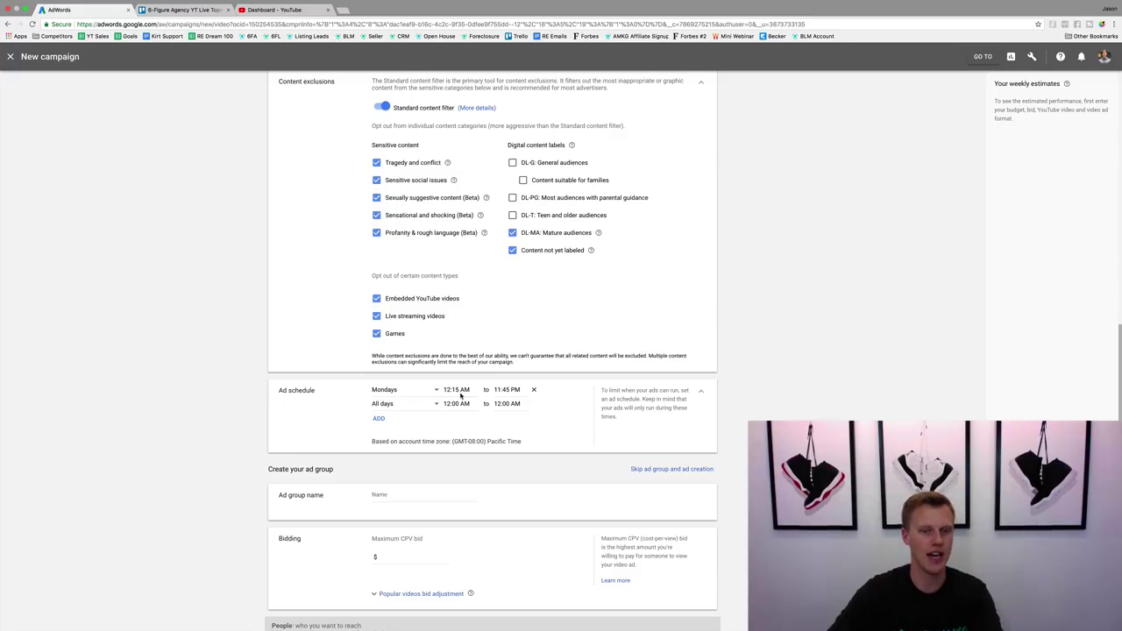
Name the ad group "Test Demo".
scroll(505, 451, up, 10)
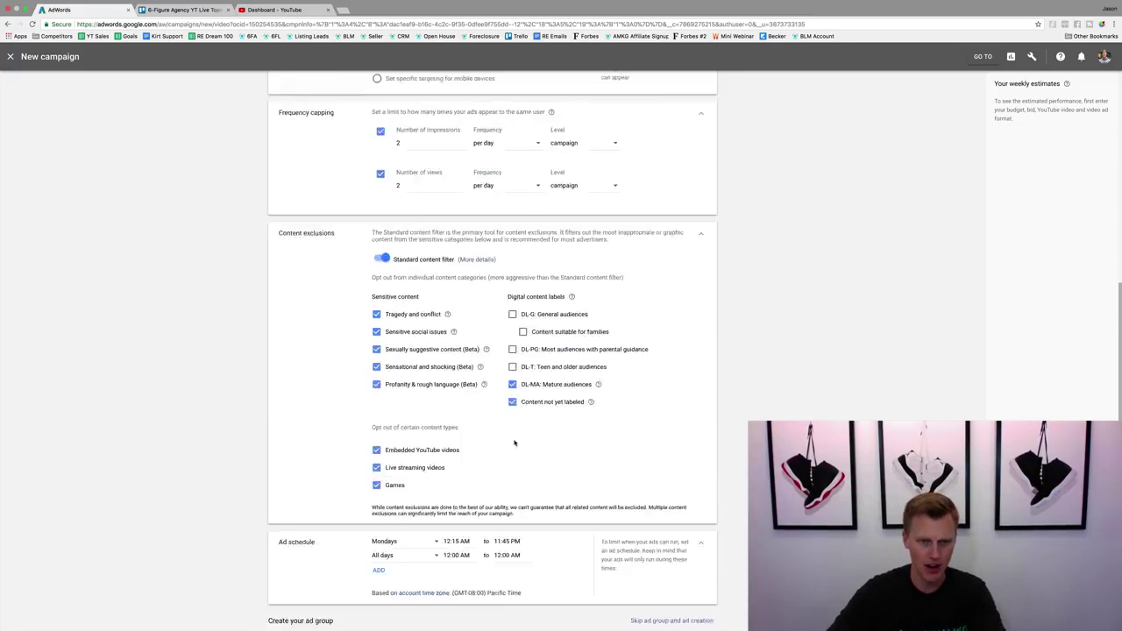
scroll(509, 445, down, 5)
scroll(508, 445, down, 7)
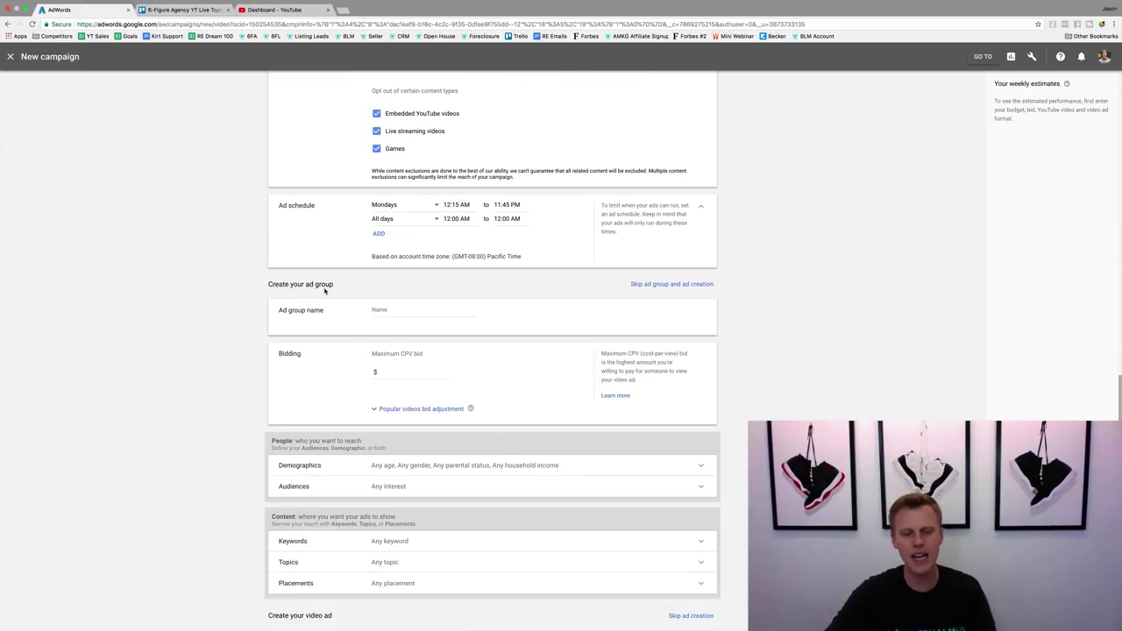
click(402, 310)
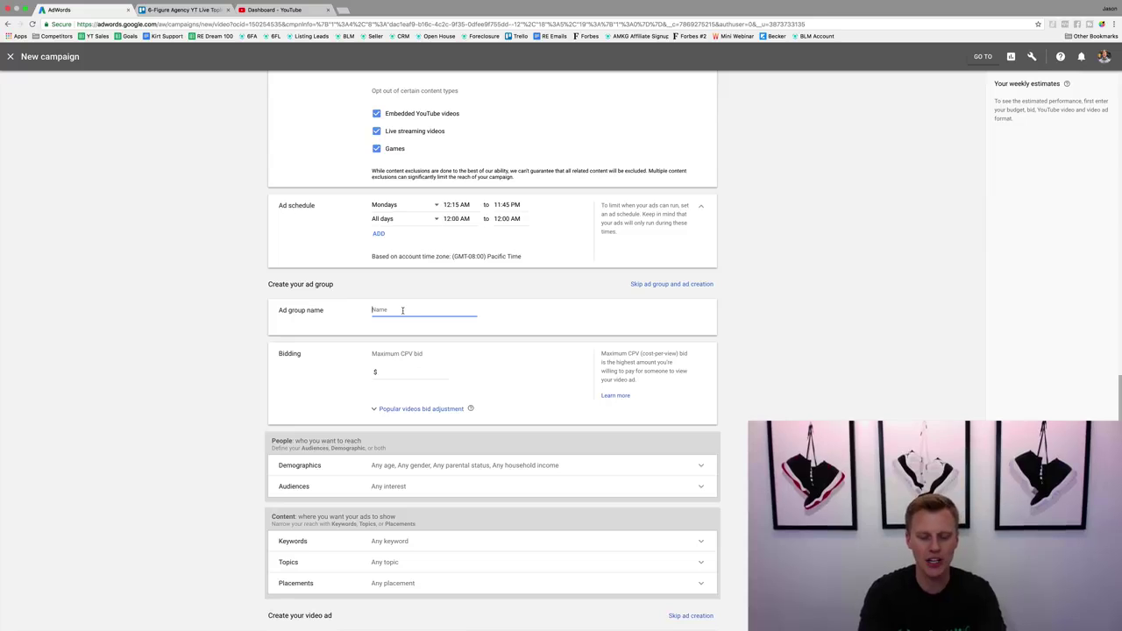
text(Test Dem)
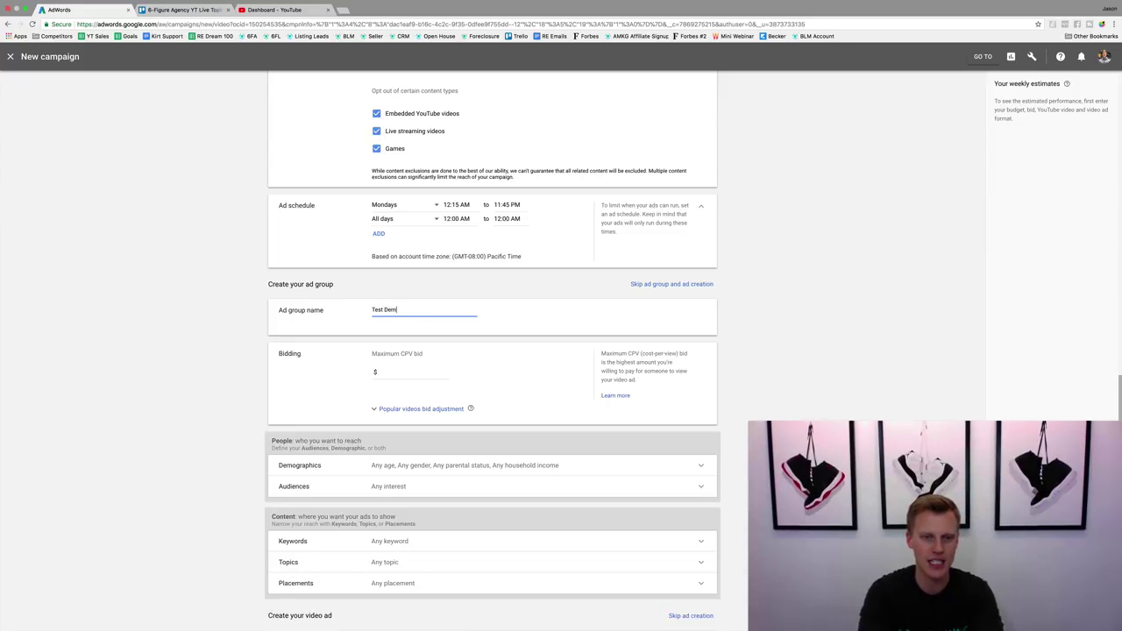
text(o)
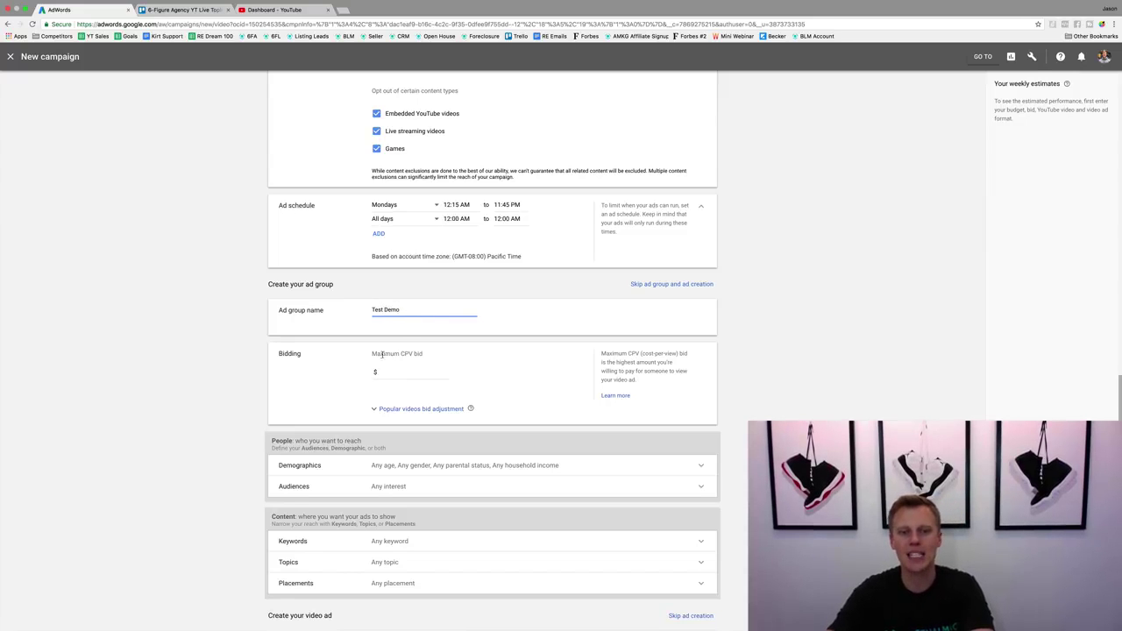
Examine the maximum CPV bid setting and review the campaign's budget, frequency capping and content exclusions.
drag(373, 354, 427, 356)
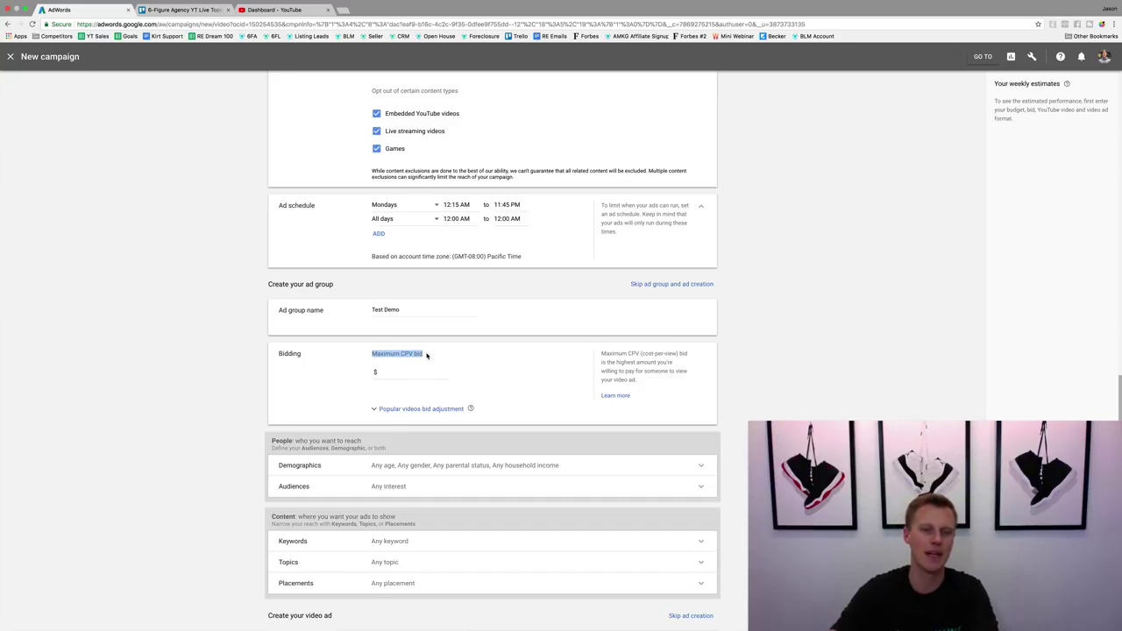
click(427, 355)
drag(373, 354, 424, 355)
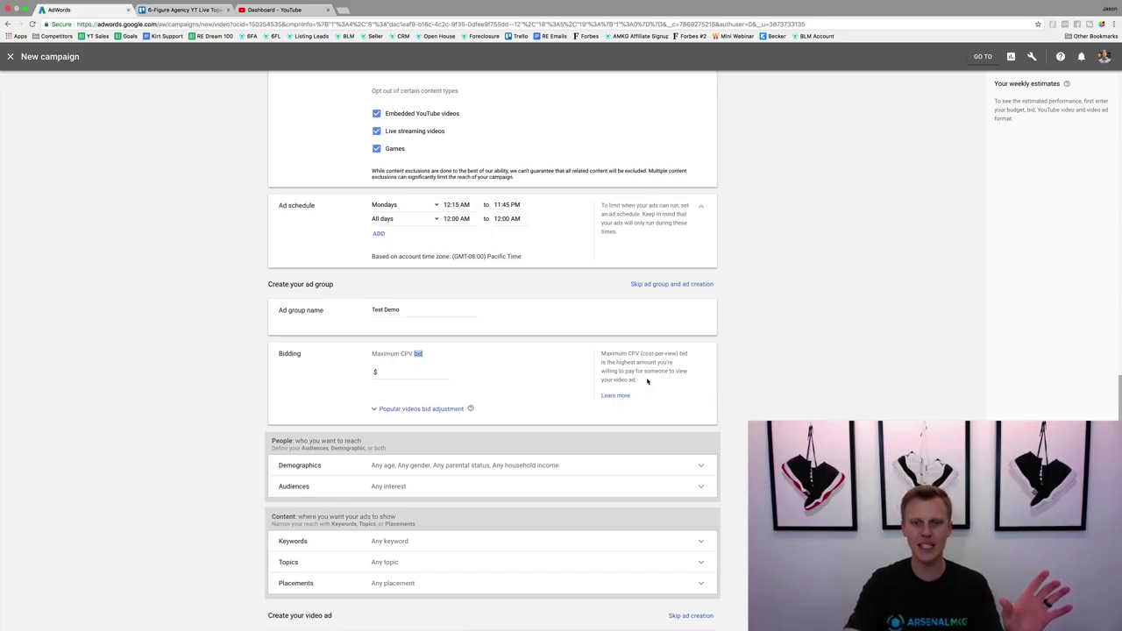
scroll(648, 381, up, 20)
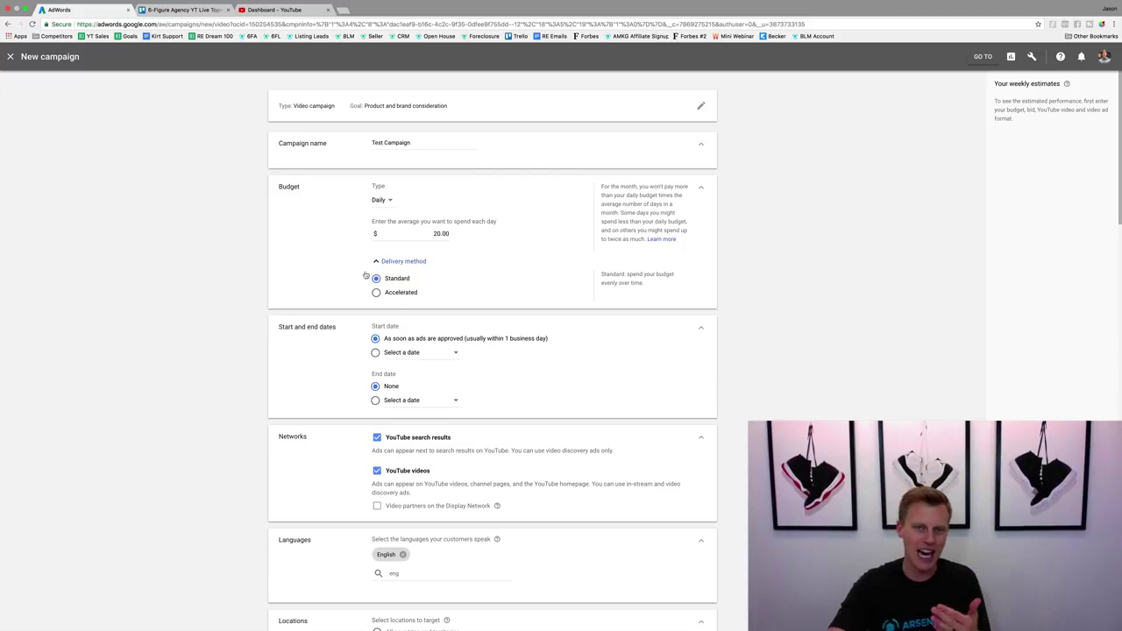
scroll(358, 283, down, 1)
scroll(358, 283, down, 3)
scroll(357, 283, down, 12)
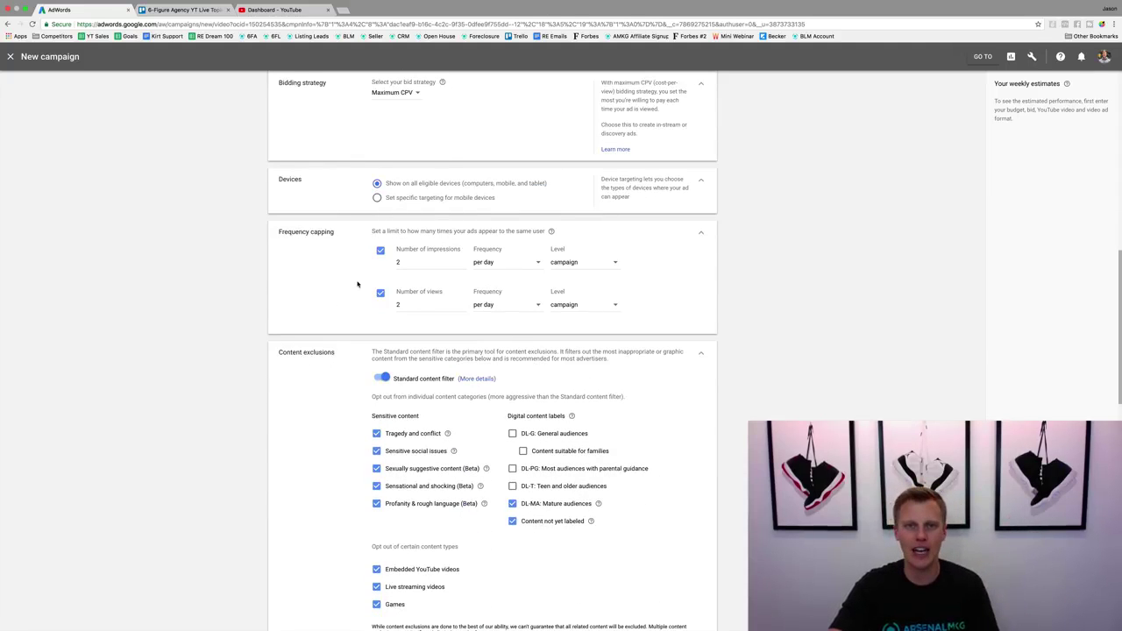
scroll(357, 283, down, 4)
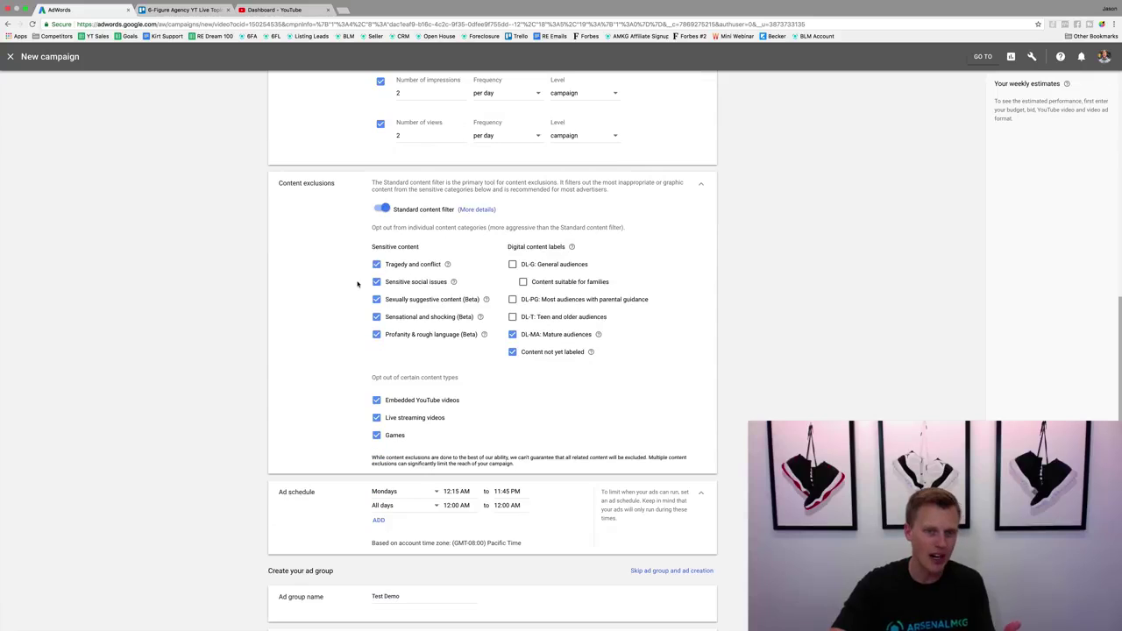
Set the ad group's maximum CPV bid to $0.20.
scroll(358, 283, down, 8)
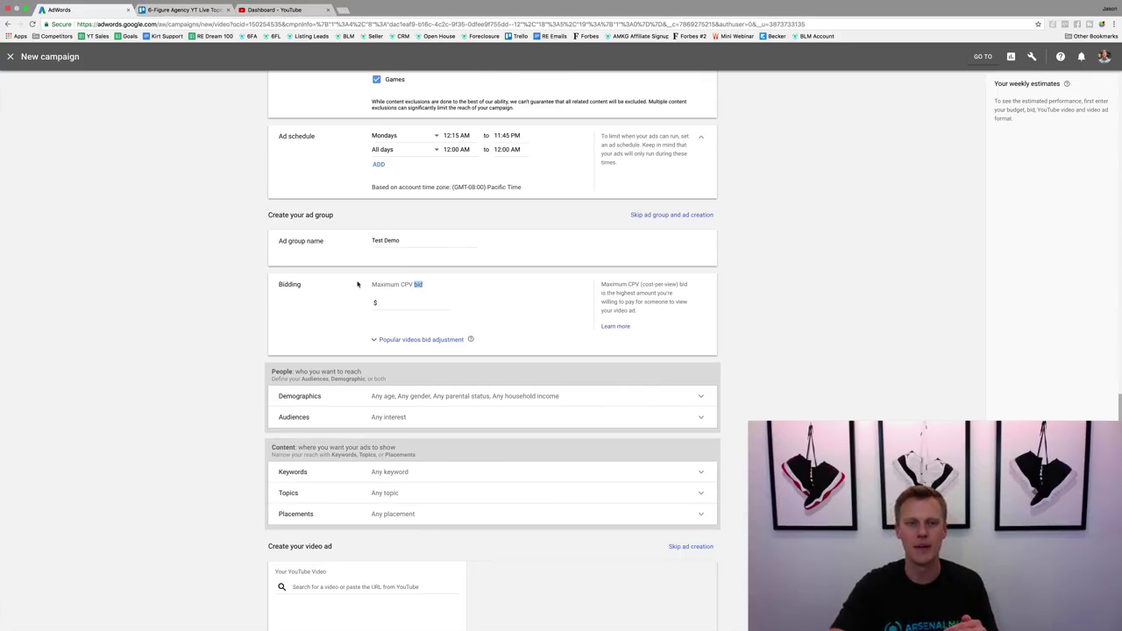
click(392, 302)
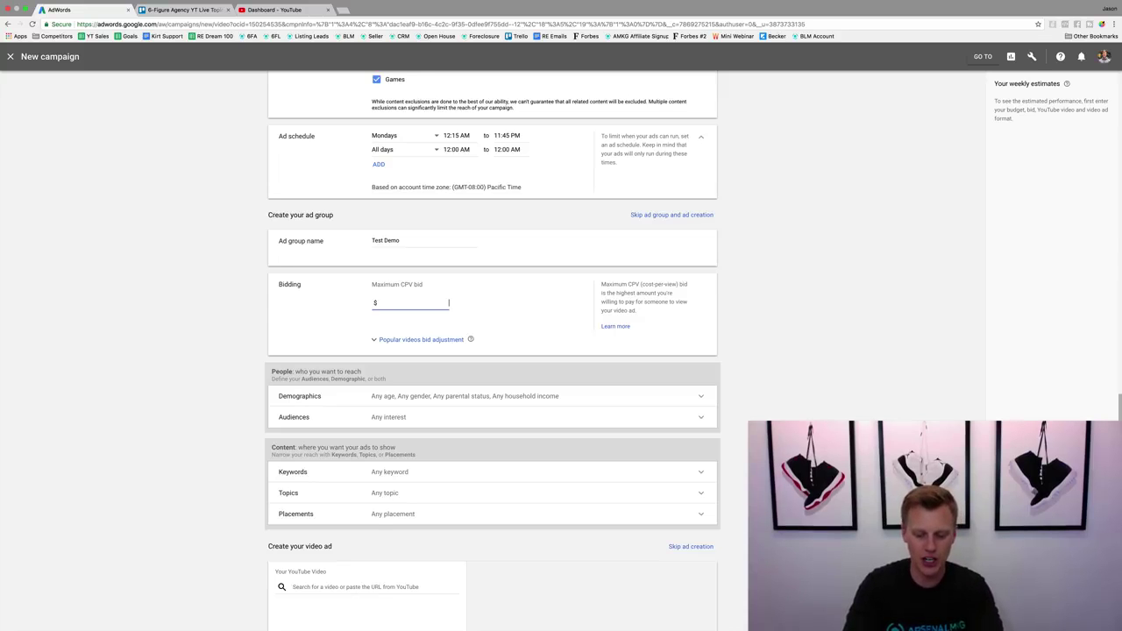
text(0.20)
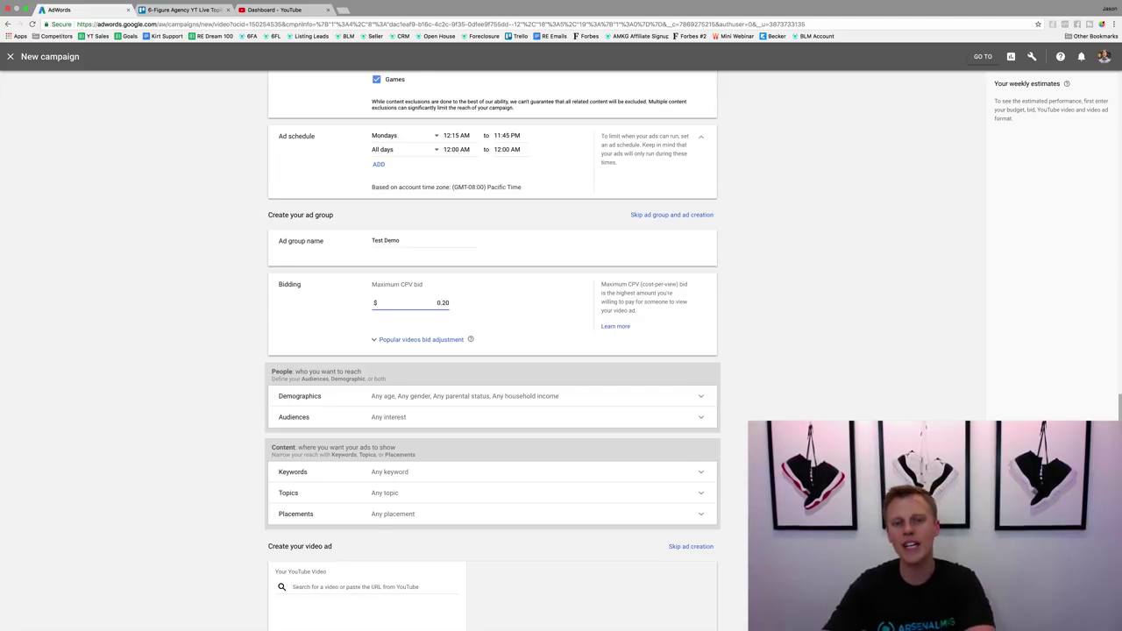
Examine the popular videos bid adjustment for the ad group, leaving it blank and collapsing it again.
click(538, 313)
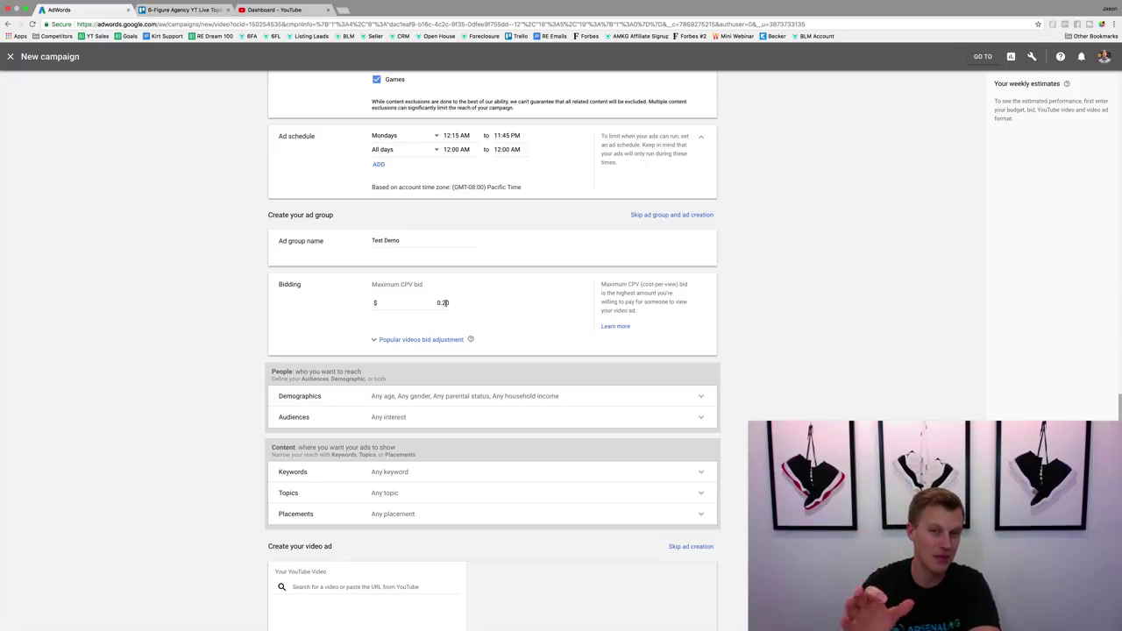
click(403, 341)
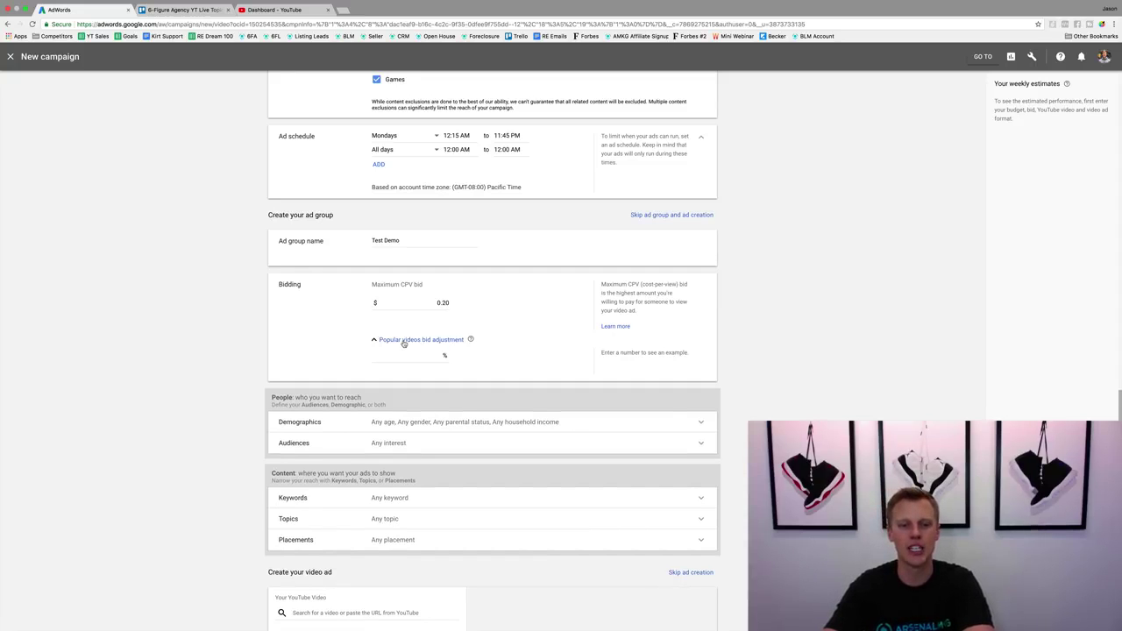
click(408, 355)
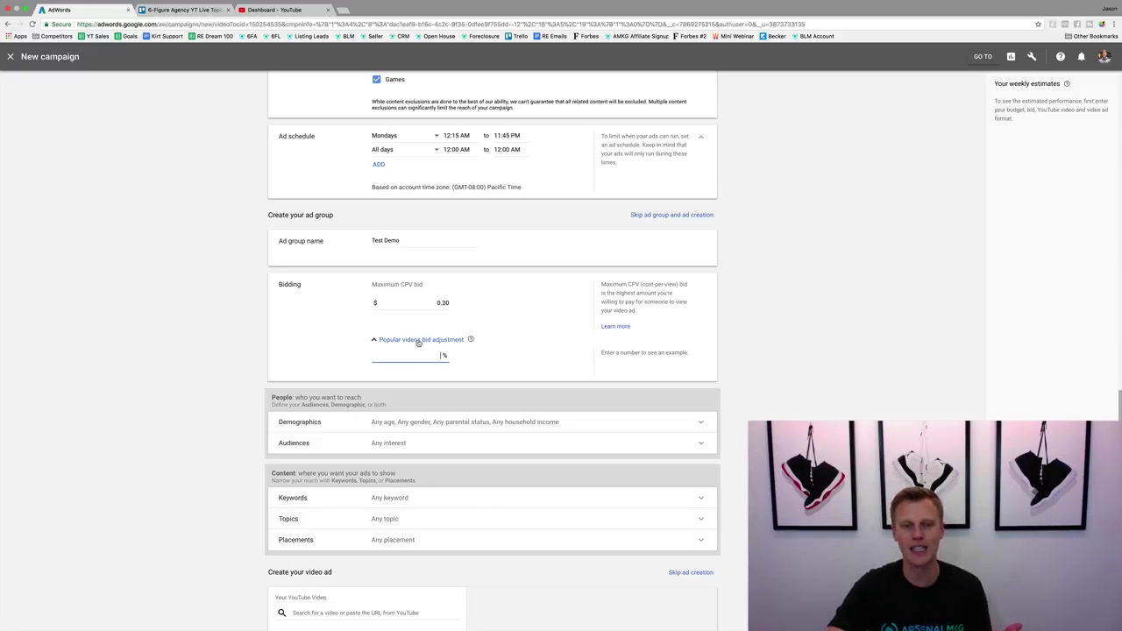
click(419, 341)
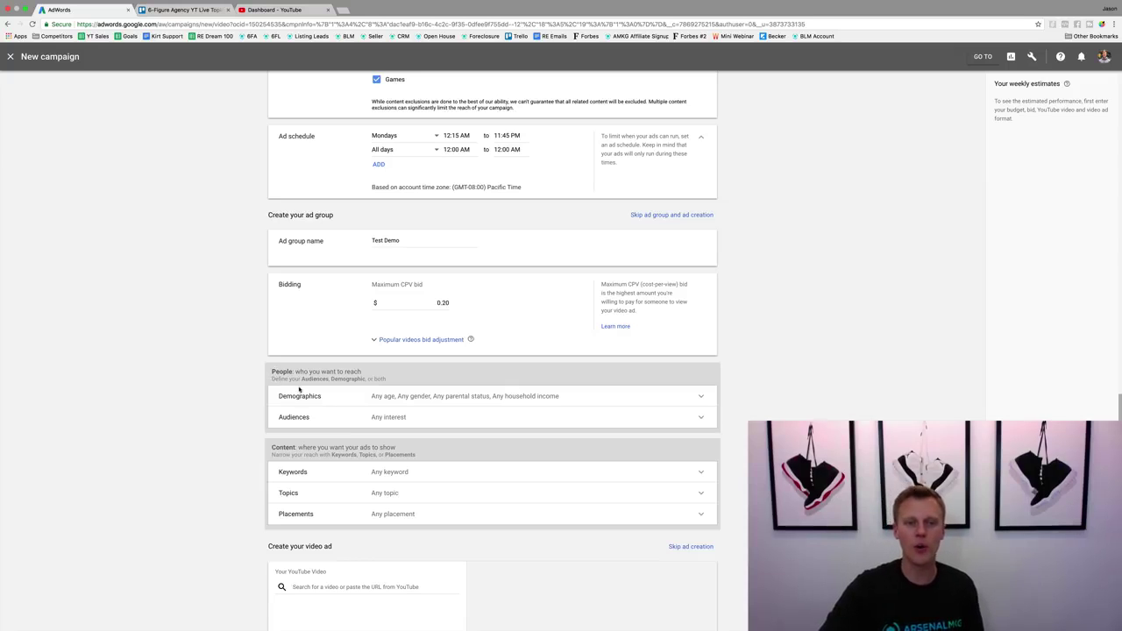
Exclude the 65+, Unknown and 18 - 24 age groups from the ad group's demographic targeting.
click(404, 398)
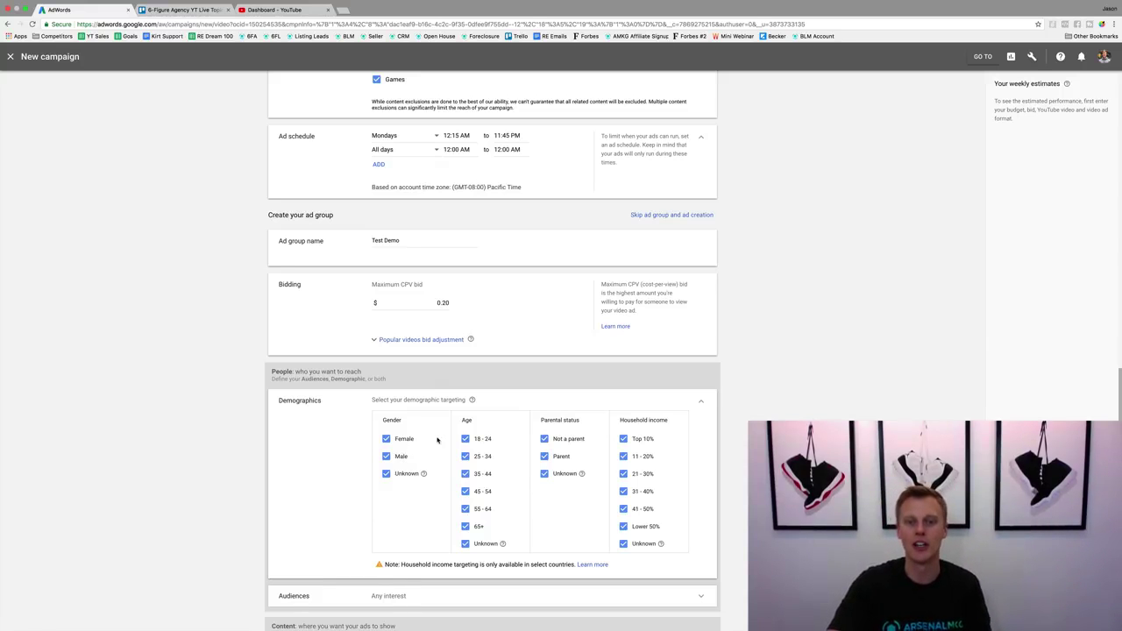
click(466, 526)
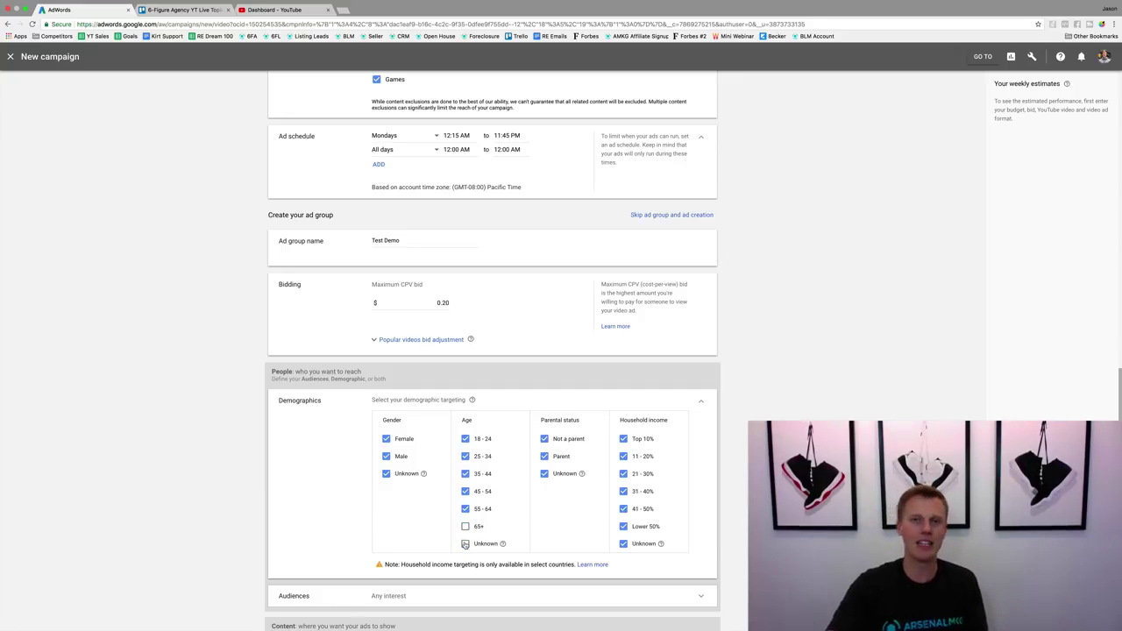
click(466, 543)
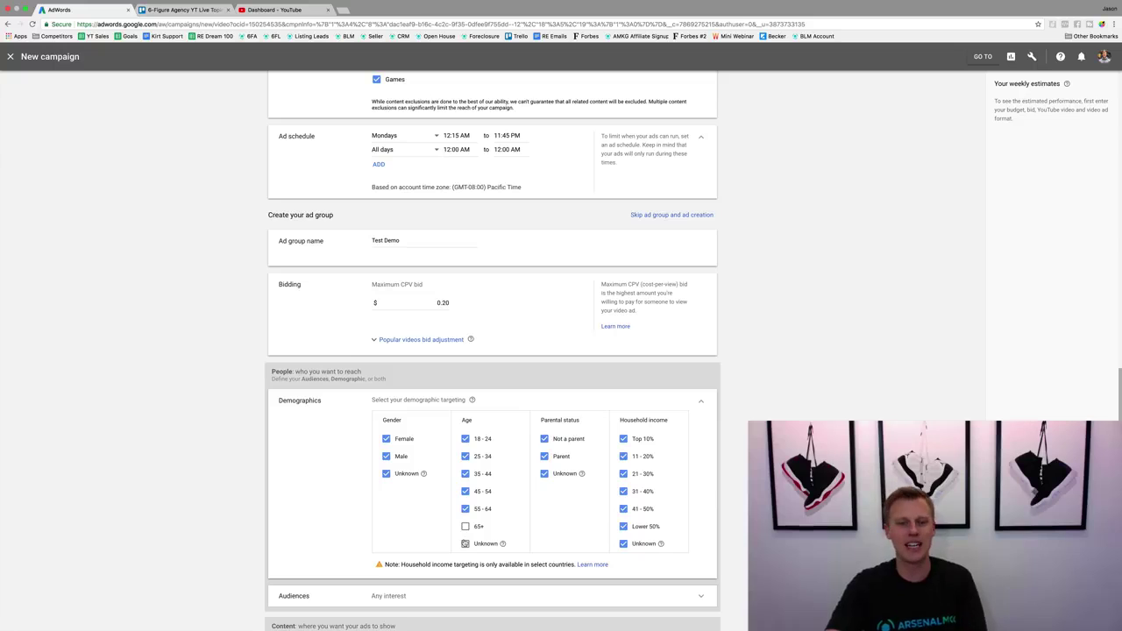
click(465, 439)
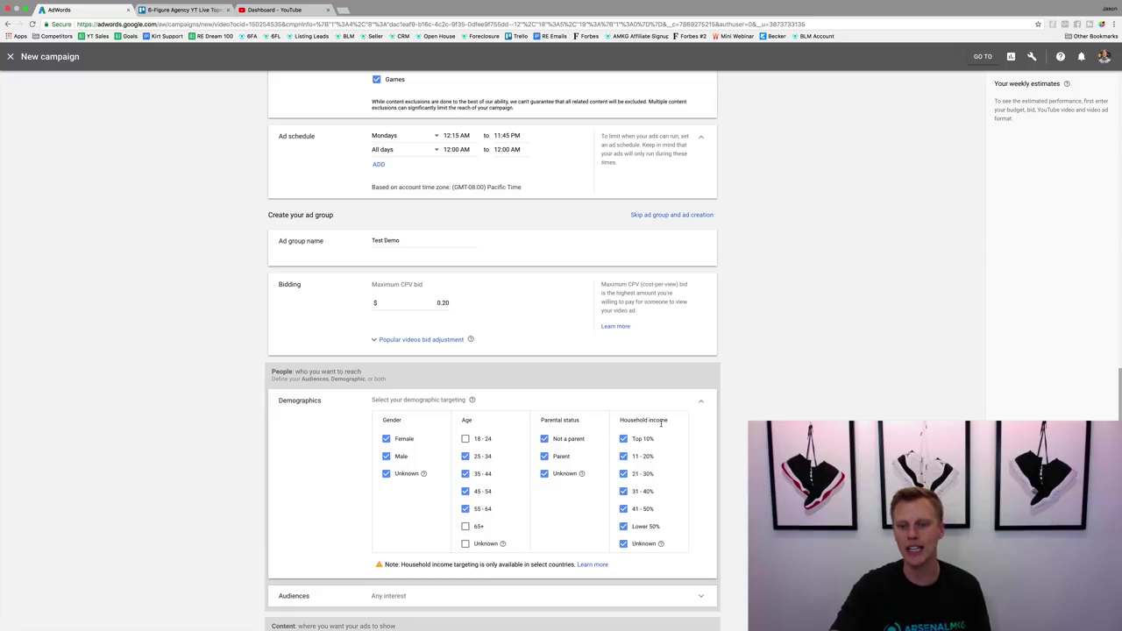
Exclude the Unknown, Lower 50% and 41 - 50% household income brackets from the demographic targeting.
drag(668, 422, 617, 424)
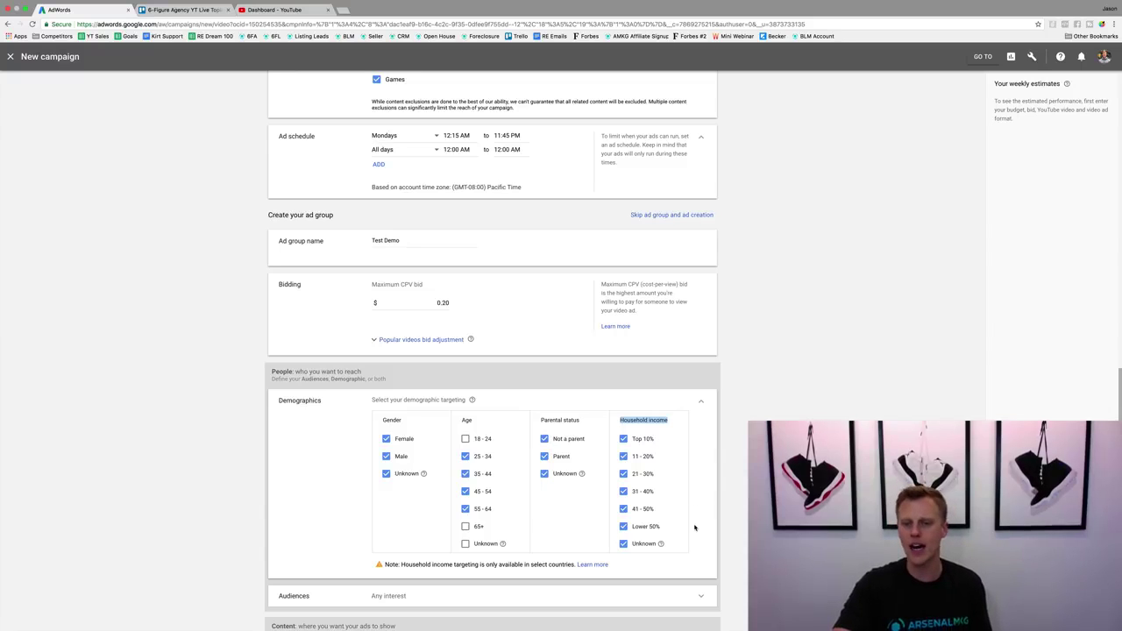
click(623, 543)
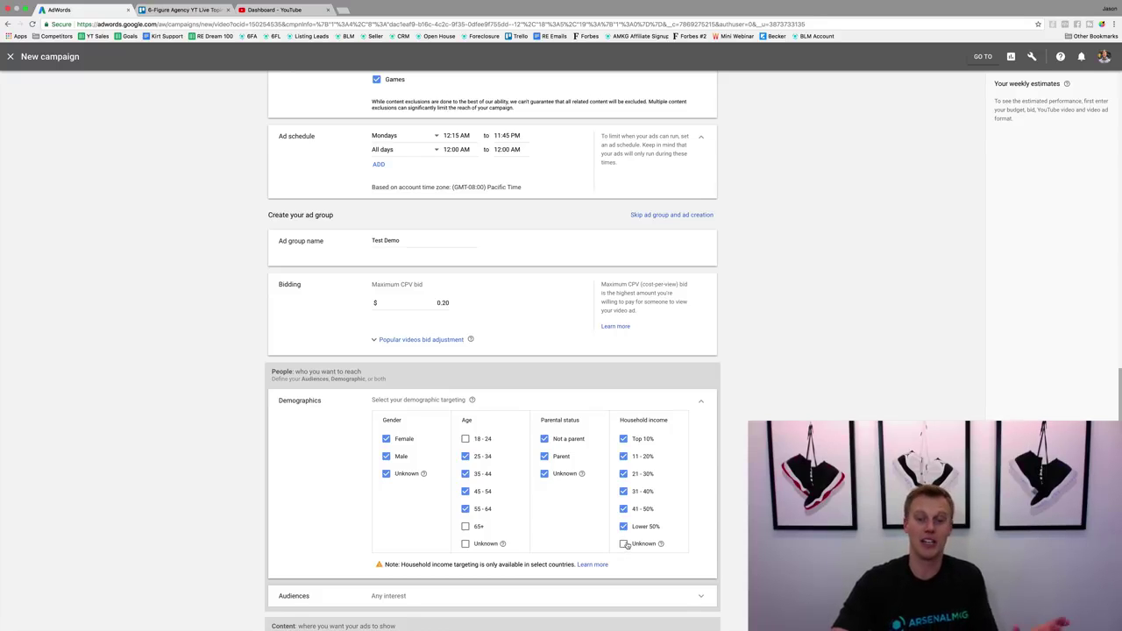
click(623, 526)
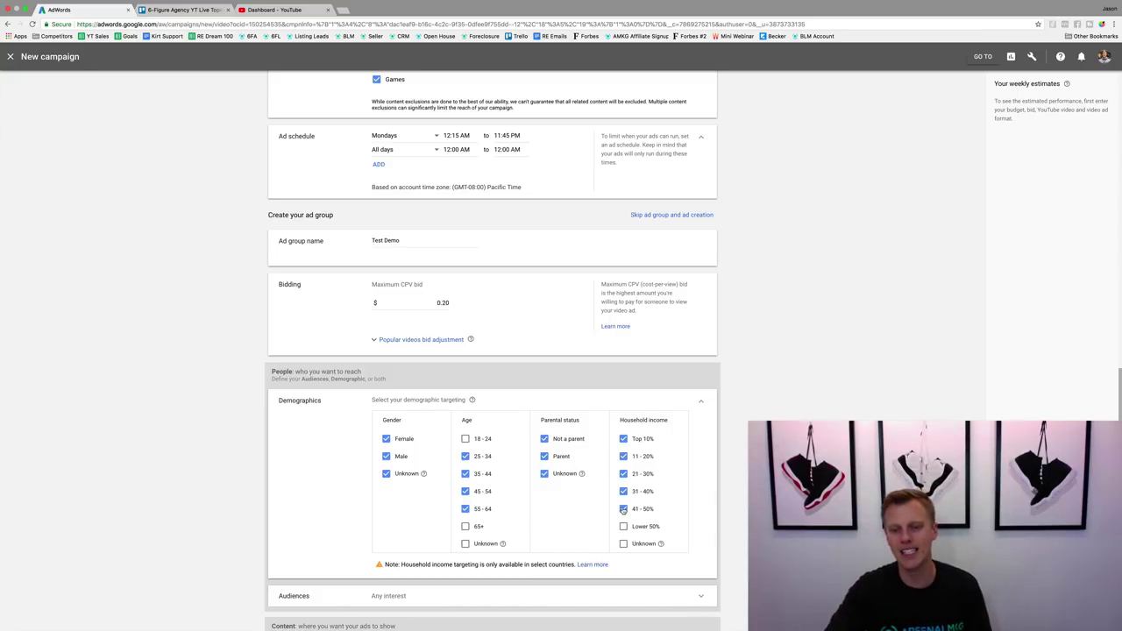
click(623, 509)
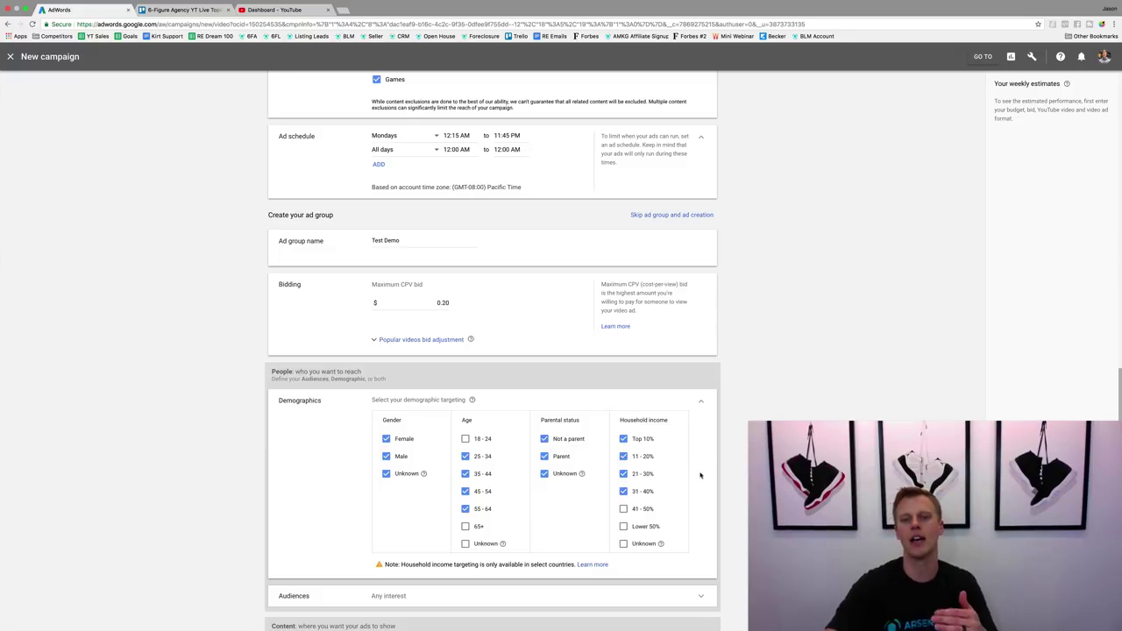
Open the ad group's audience targeting and look at the Affinity audience options.
scroll(568, 473, down, 3)
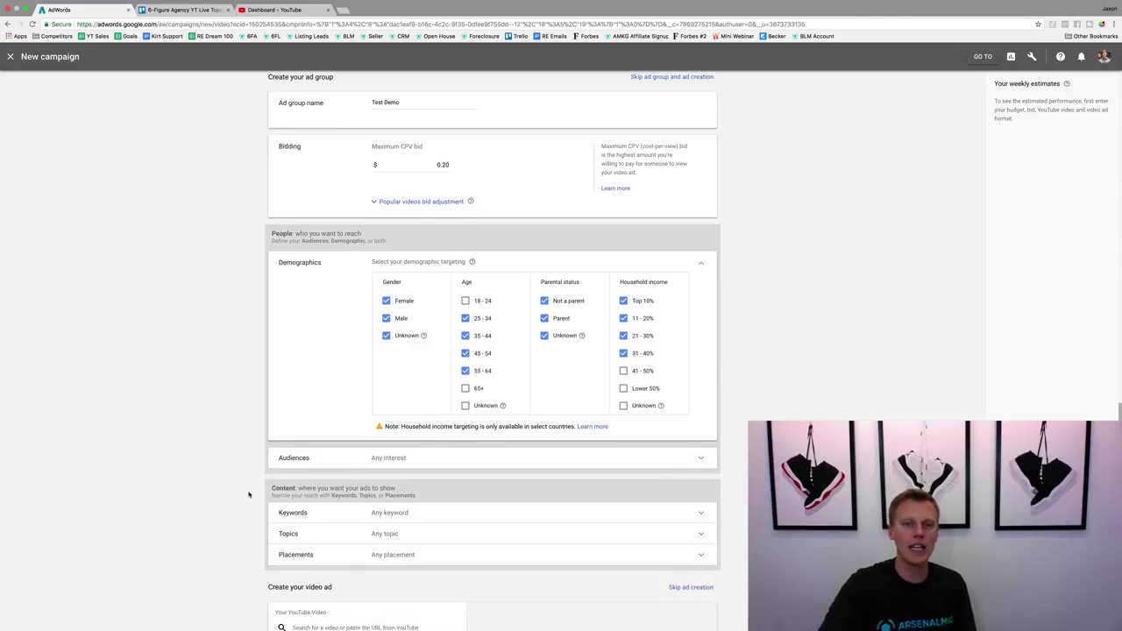
scroll(254, 487, down, 4)
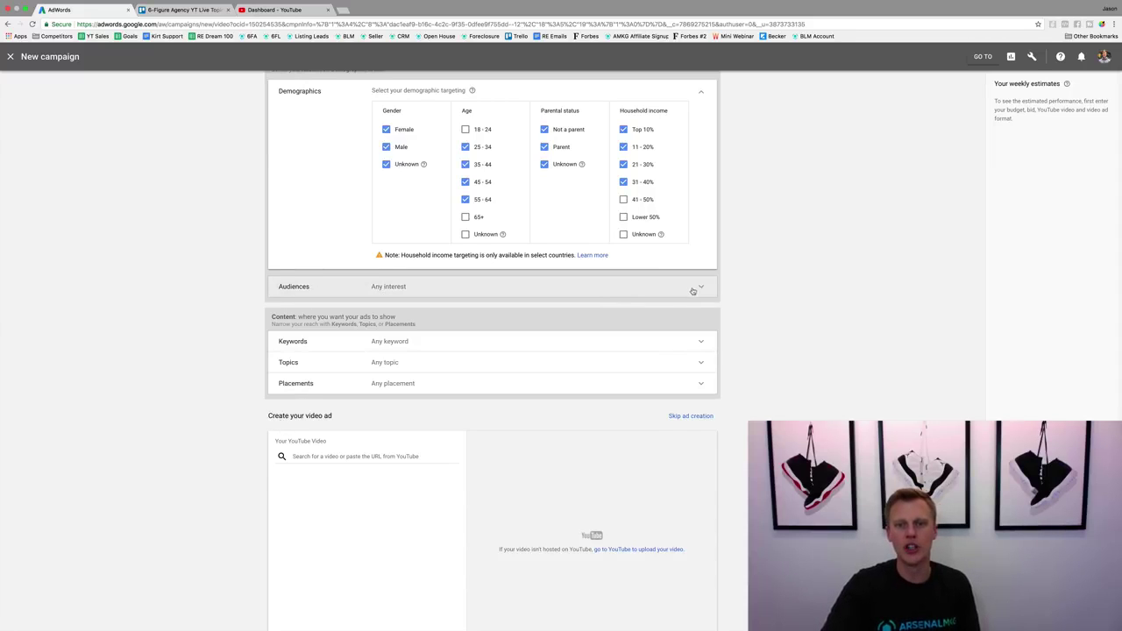
click(318, 290)
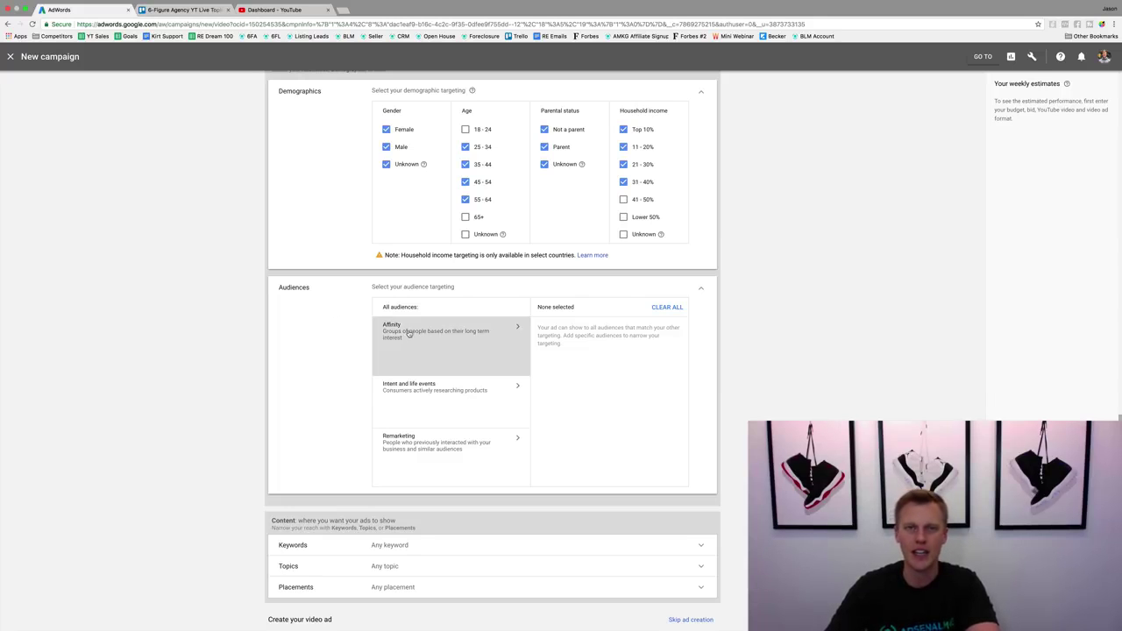
click(465, 337)
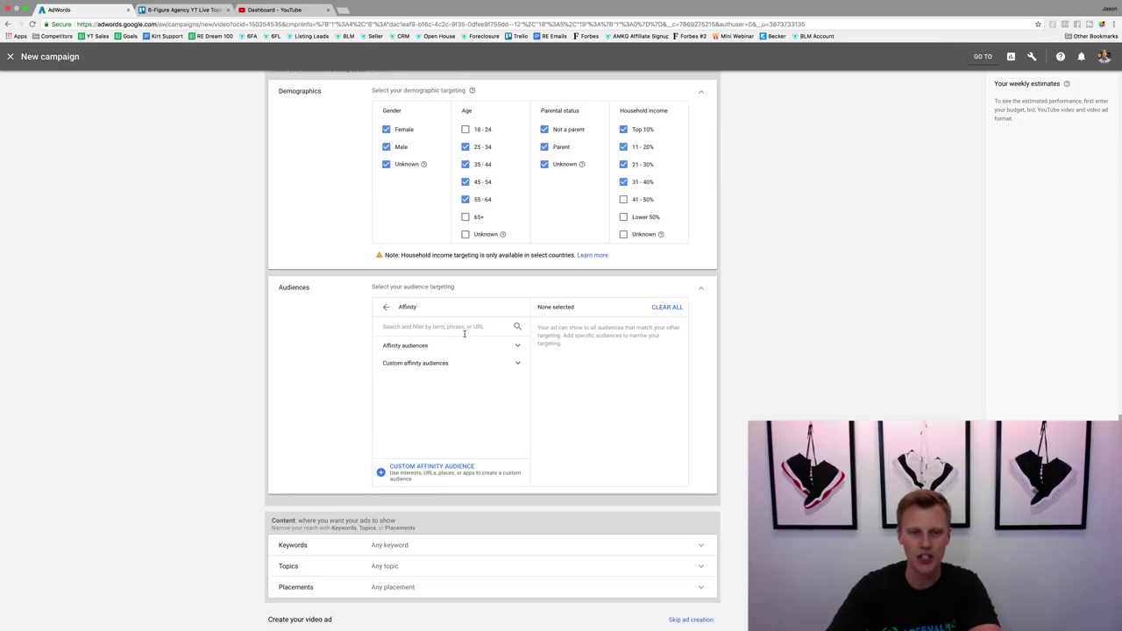
click(386, 307)
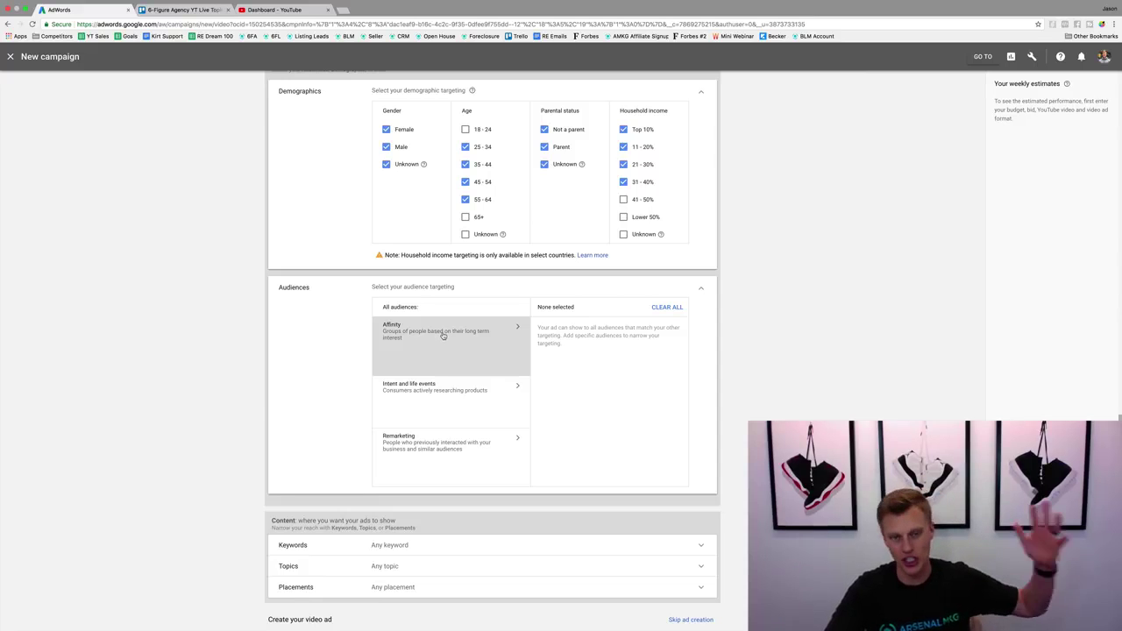
Browse the in-market audience categories within the Intent and life events audiences.
click(456, 396)
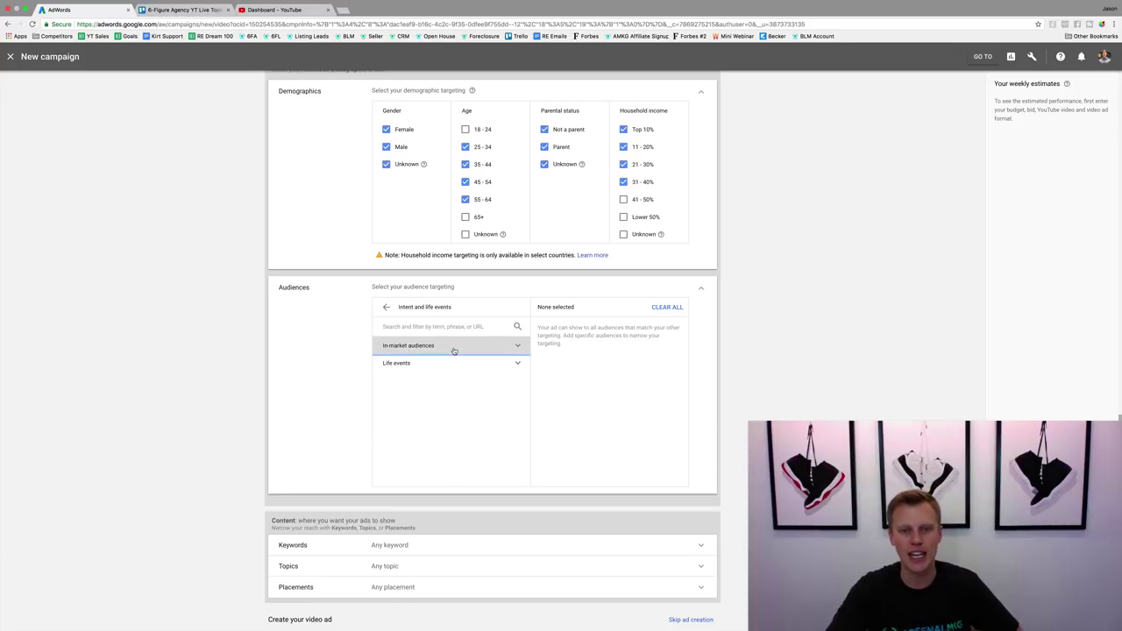
click(454, 351)
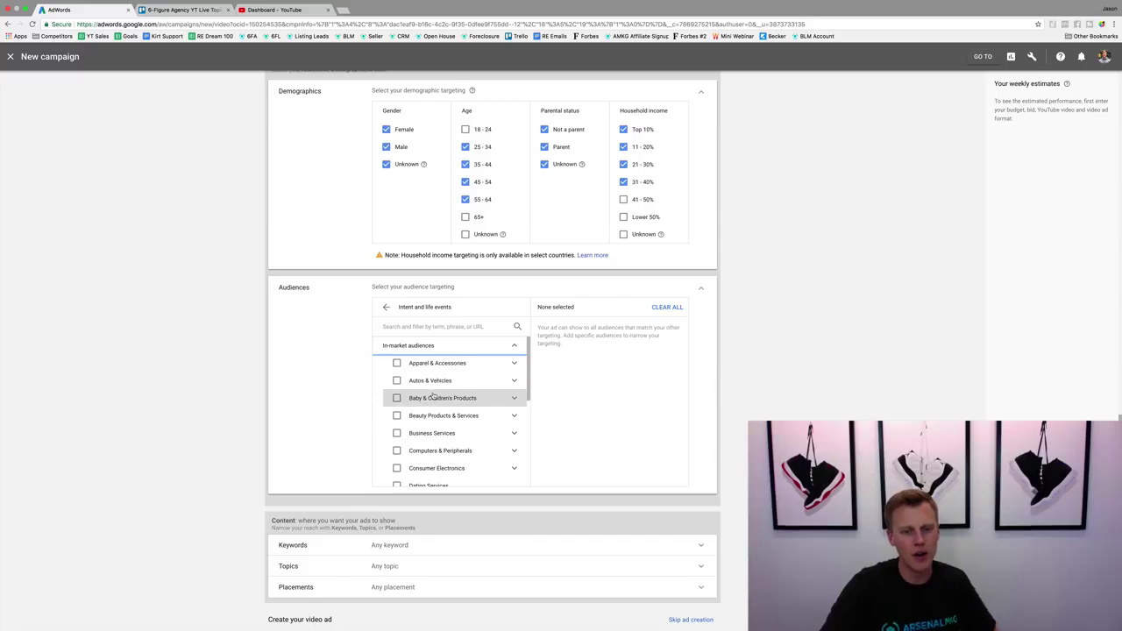
scroll(445, 433, down, 2)
scroll(445, 433, down, 3)
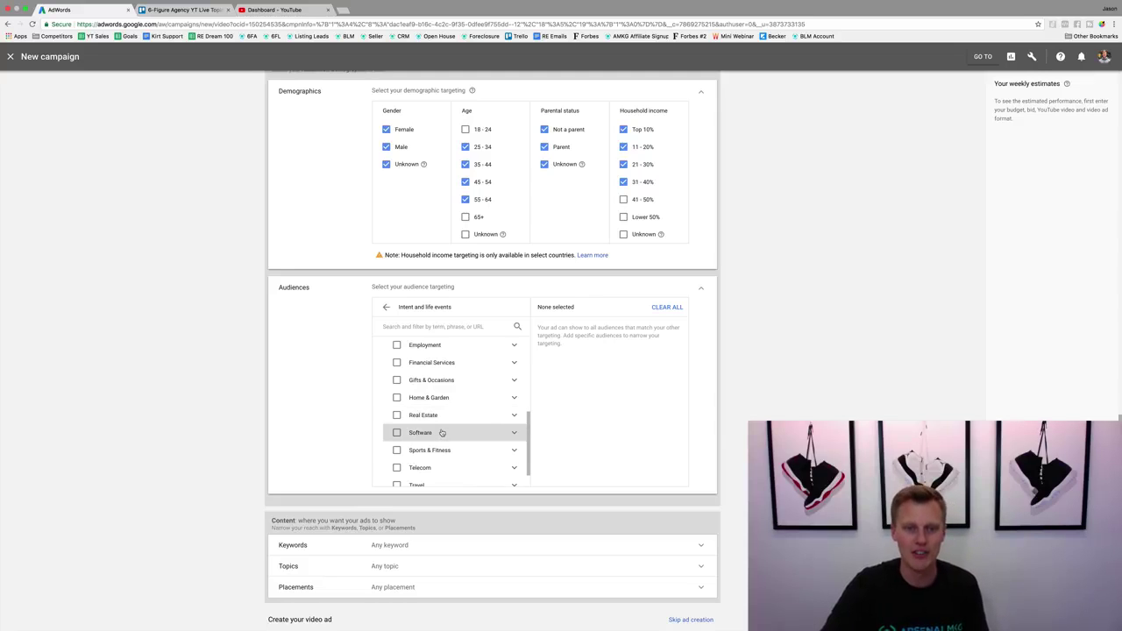
scroll(442, 430, down, 1)
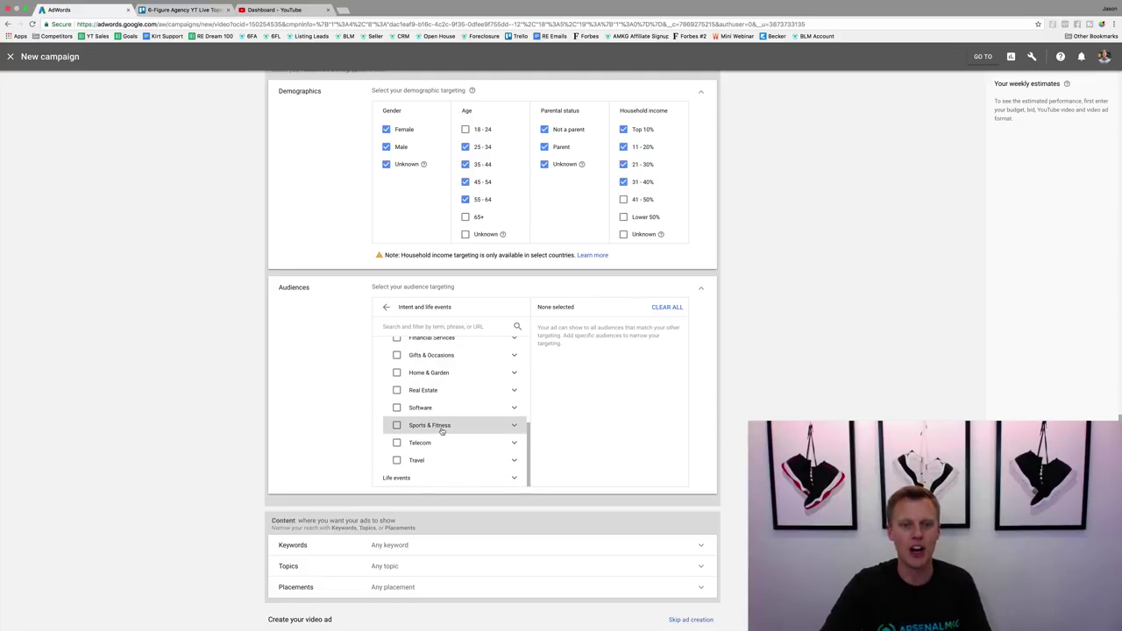
click(386, 307)
Browse the similar audiences in the Remarketing lists and close audience targeting without selecting any audience.
click(422, 435)
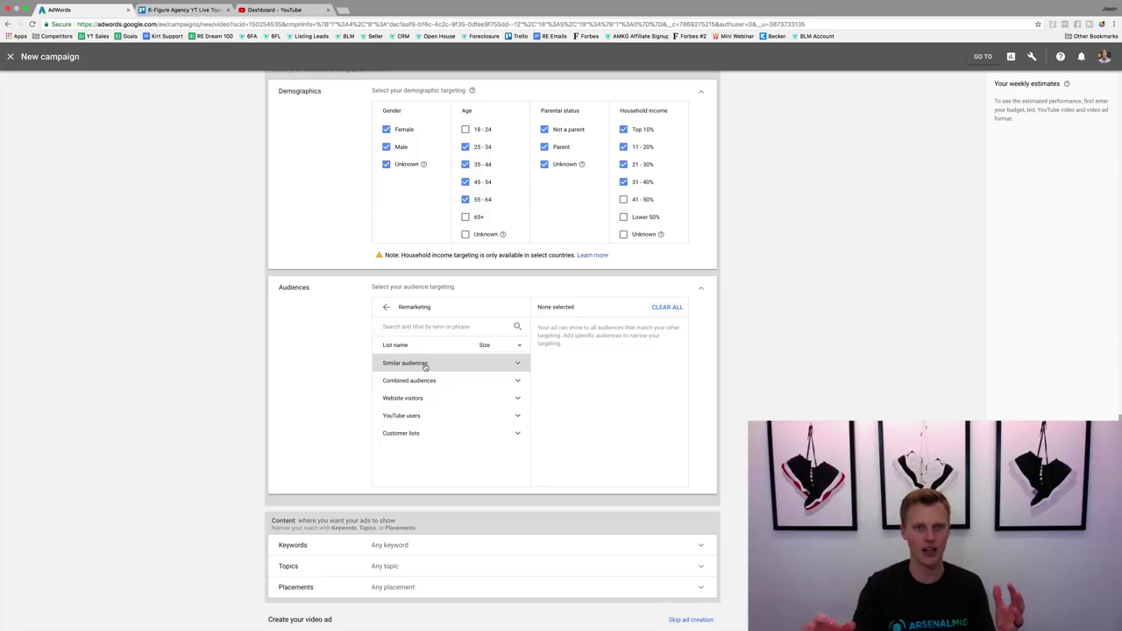
click(425, 365)
scroll(424, 403, down, 3)
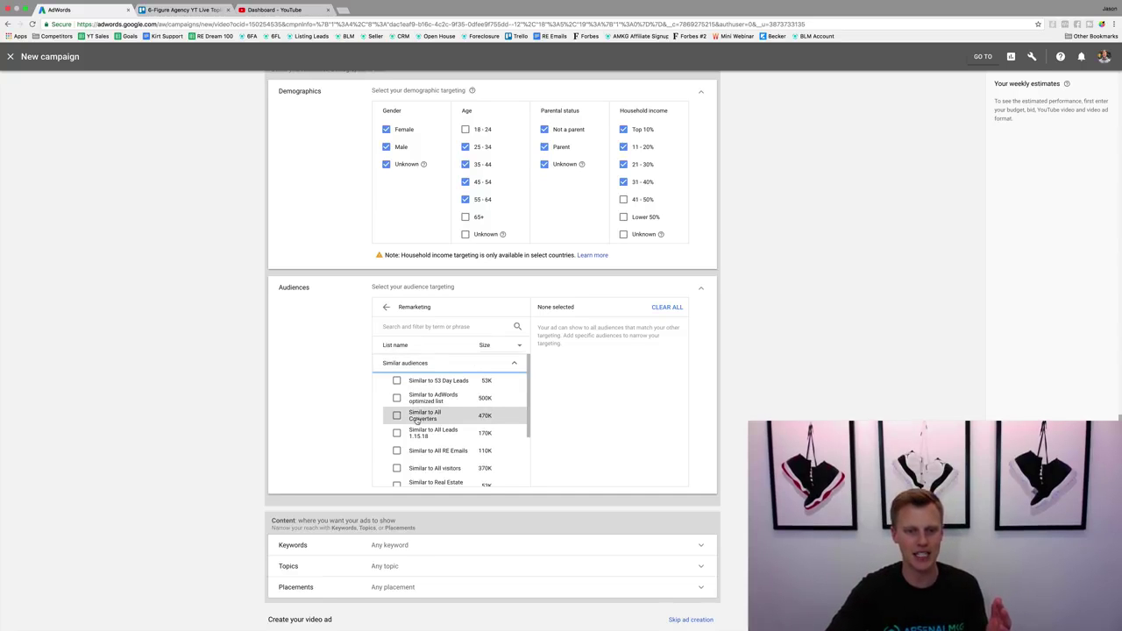
scroll(421, 417, down, 2)
scroll(421, 413, up, 6)
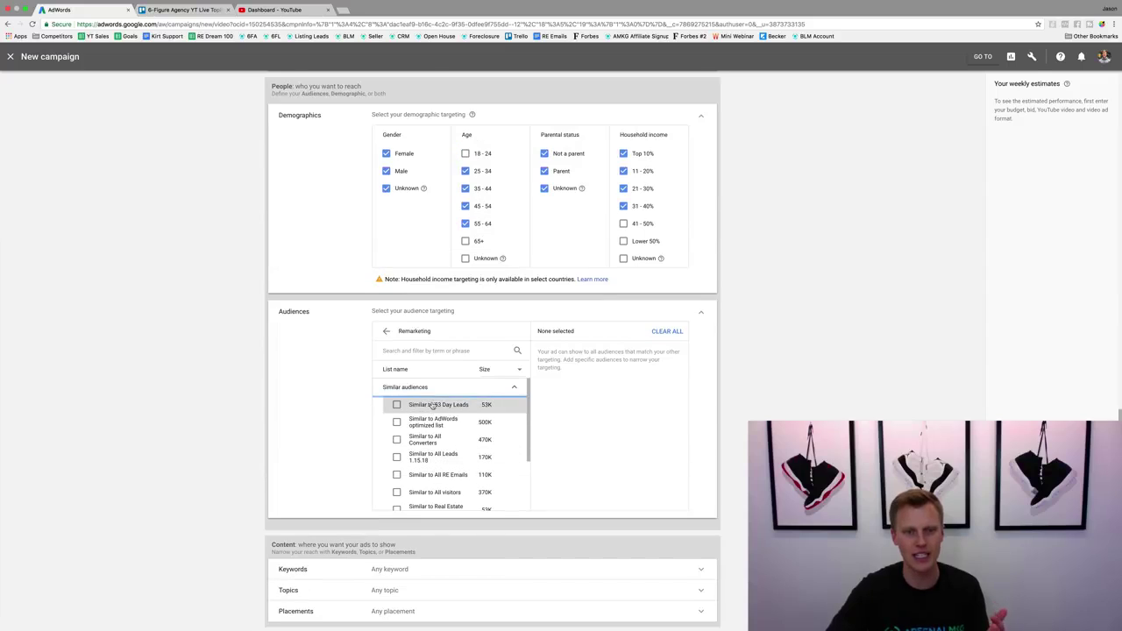
scroll(329, 432, down, 2)
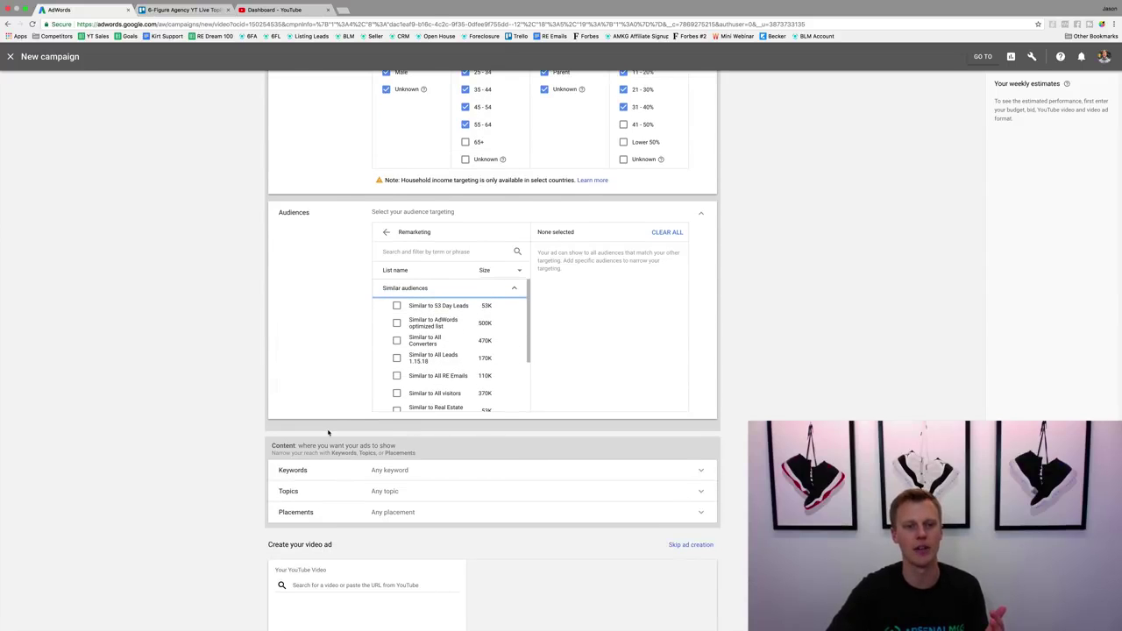
click(387, 232)
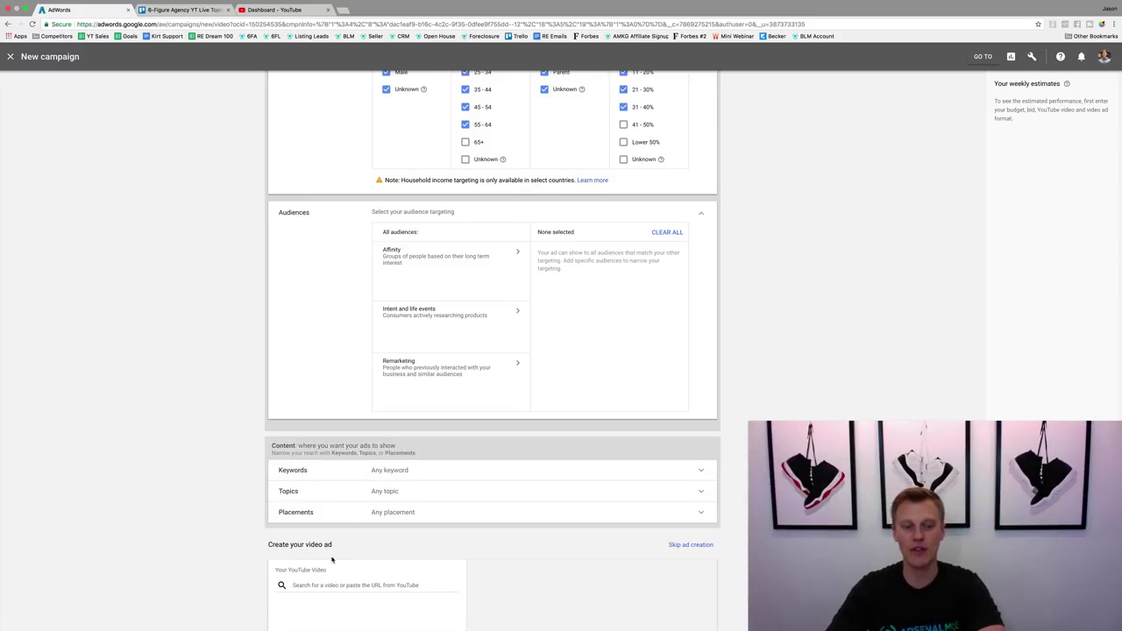
click(701, 214)
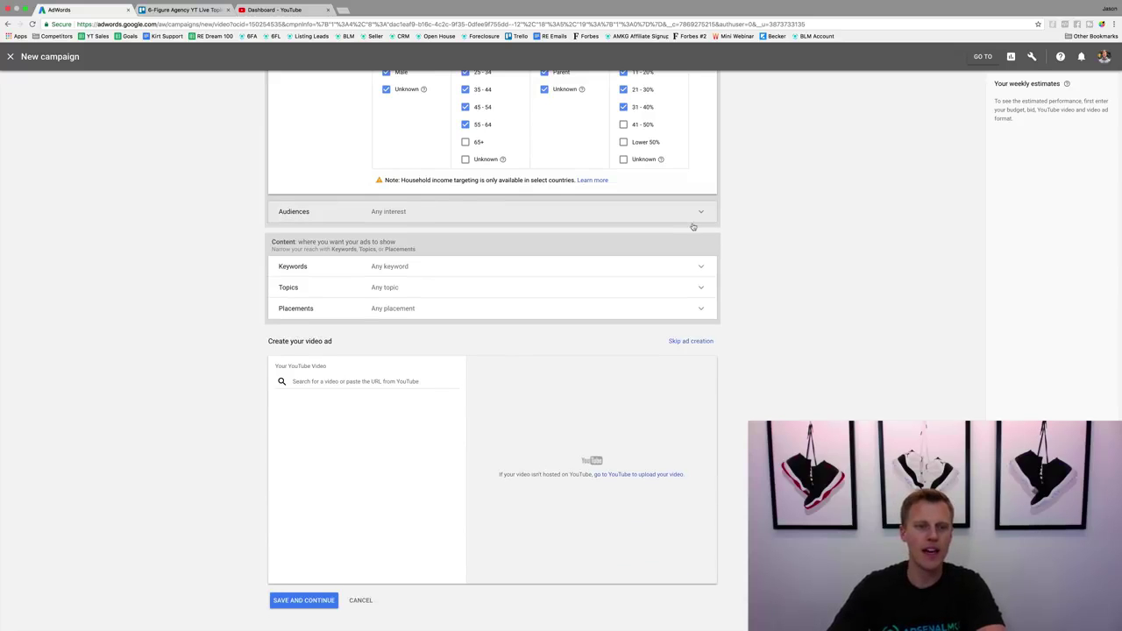
Enter "basketball shoes", "kobe basketball shoes" and "lebron" on separate lines as the ad group's keywords and highlight the first keyword.
click(403, 266)
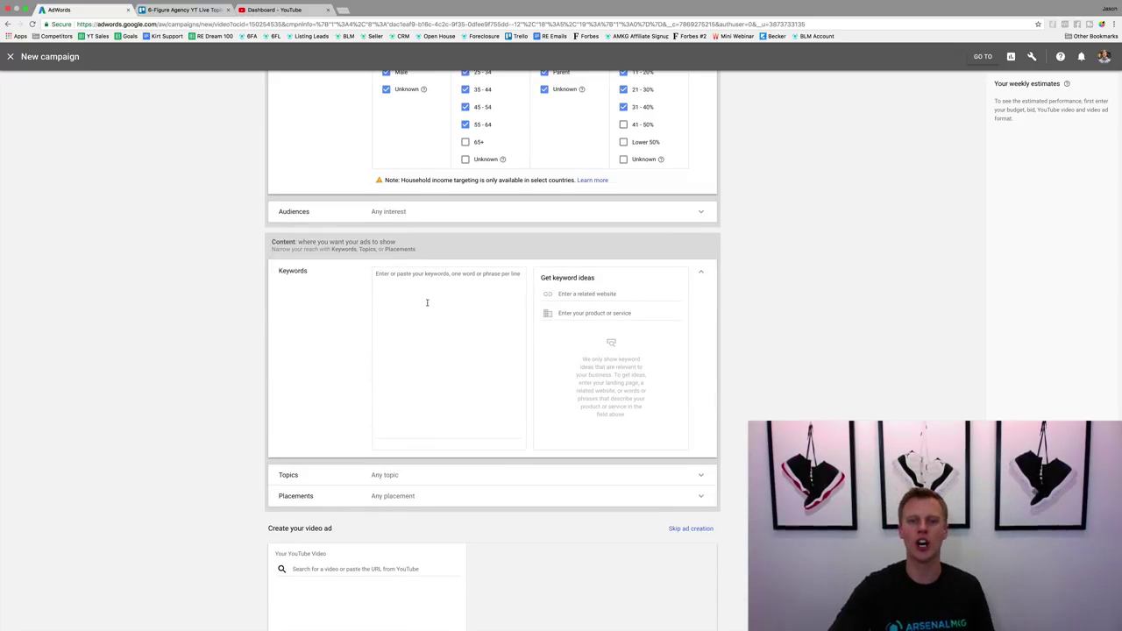
click(427, 290)
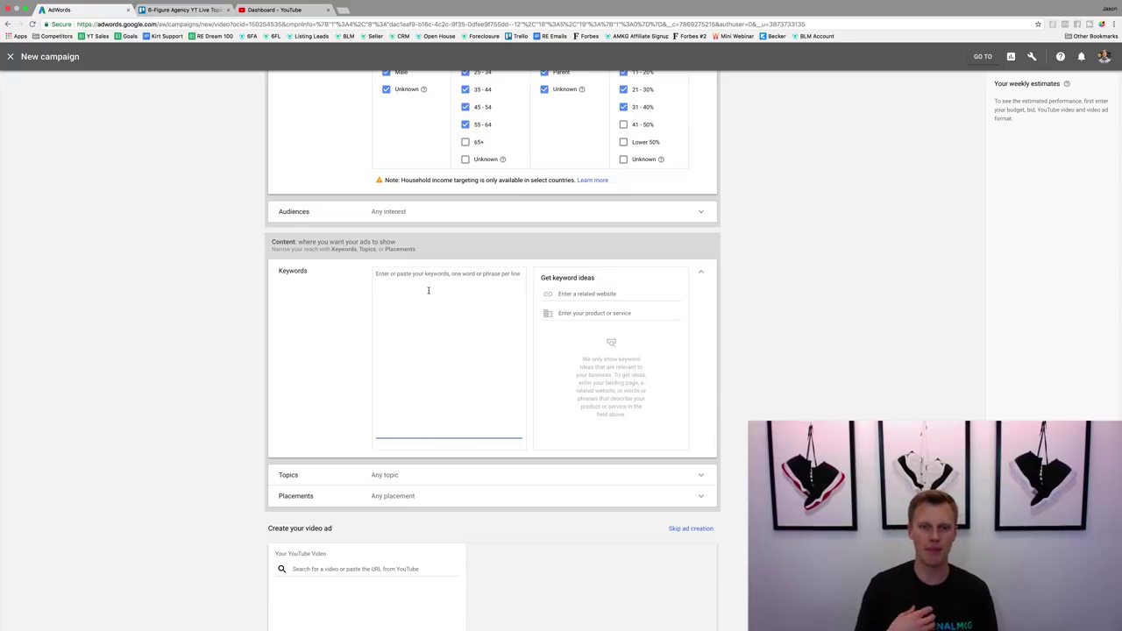
text(basketb)
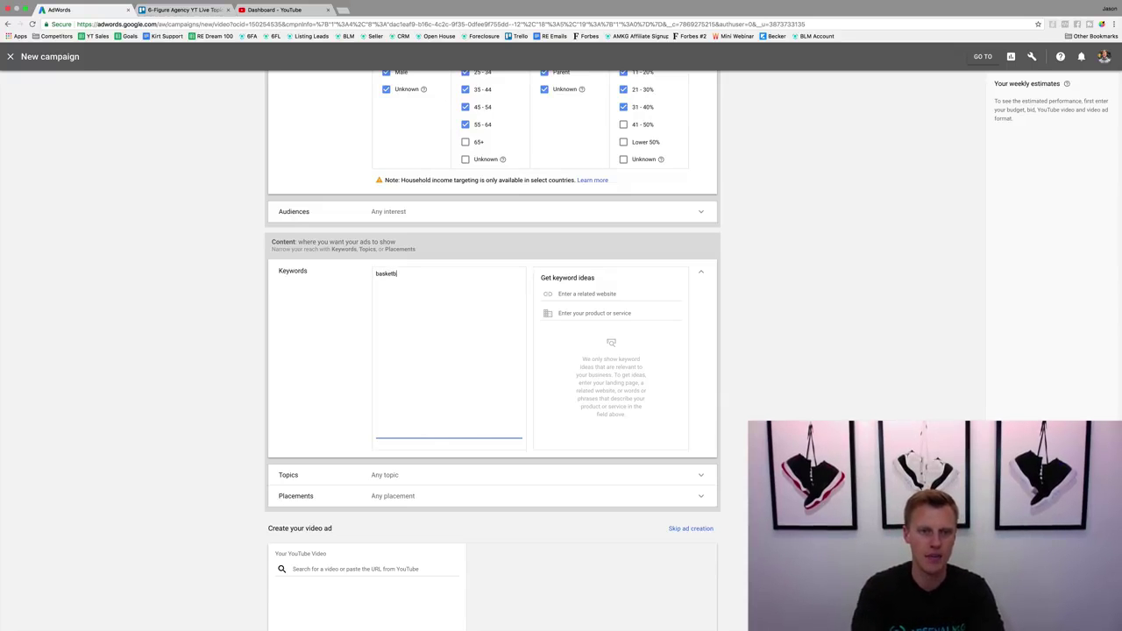
text(all shoes )
text(kob)
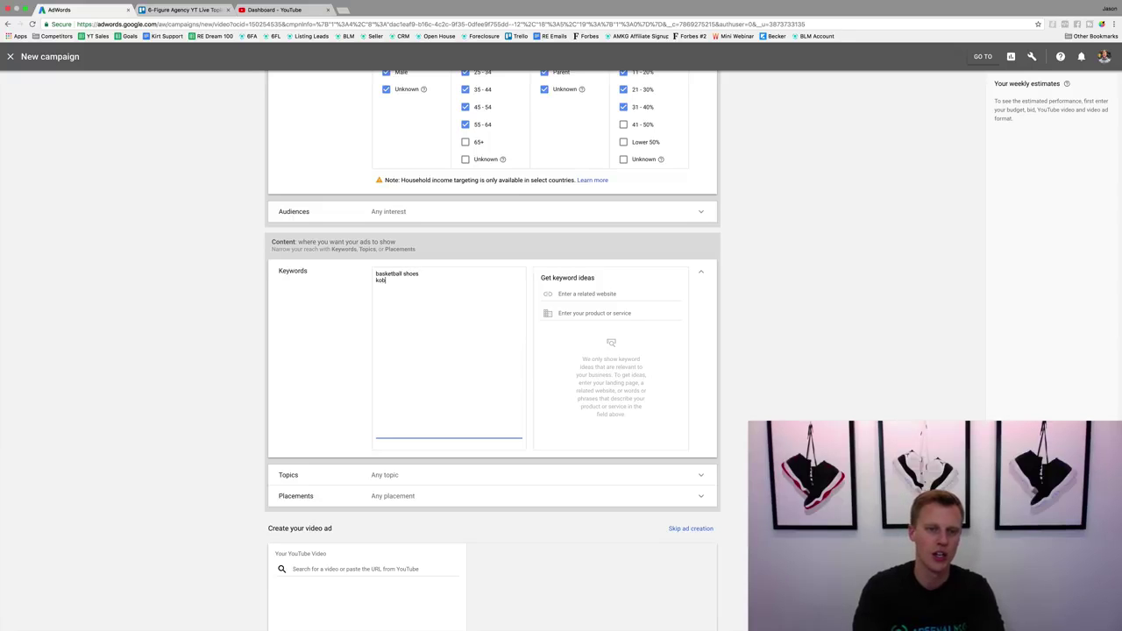
text(e basketba)
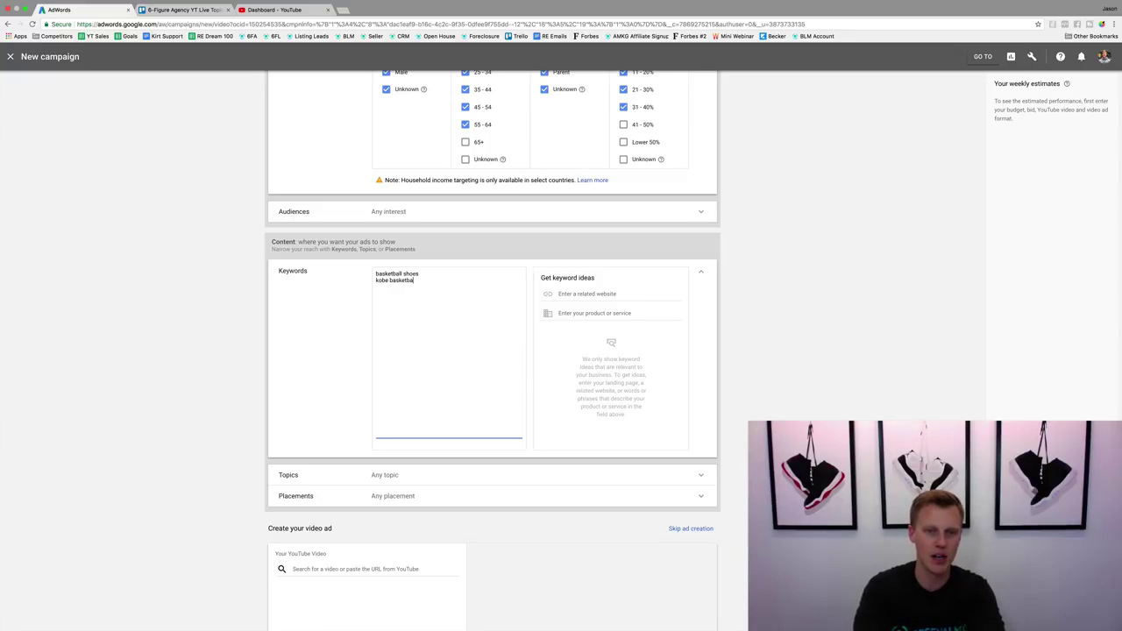
text(ll shoes)
key(Return)
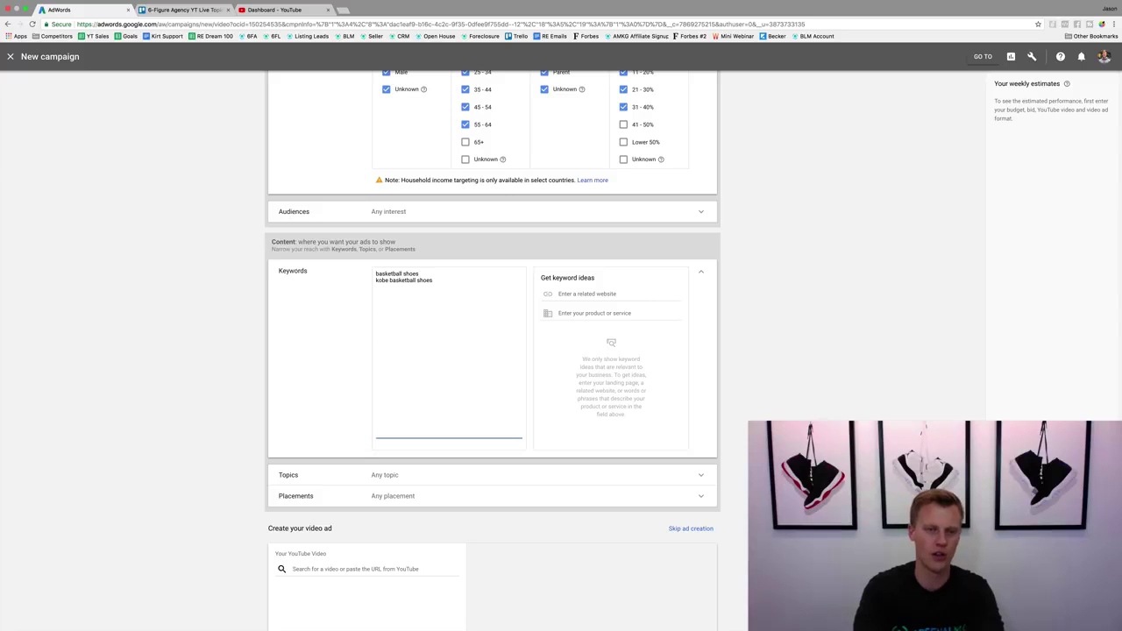
text(lebron)
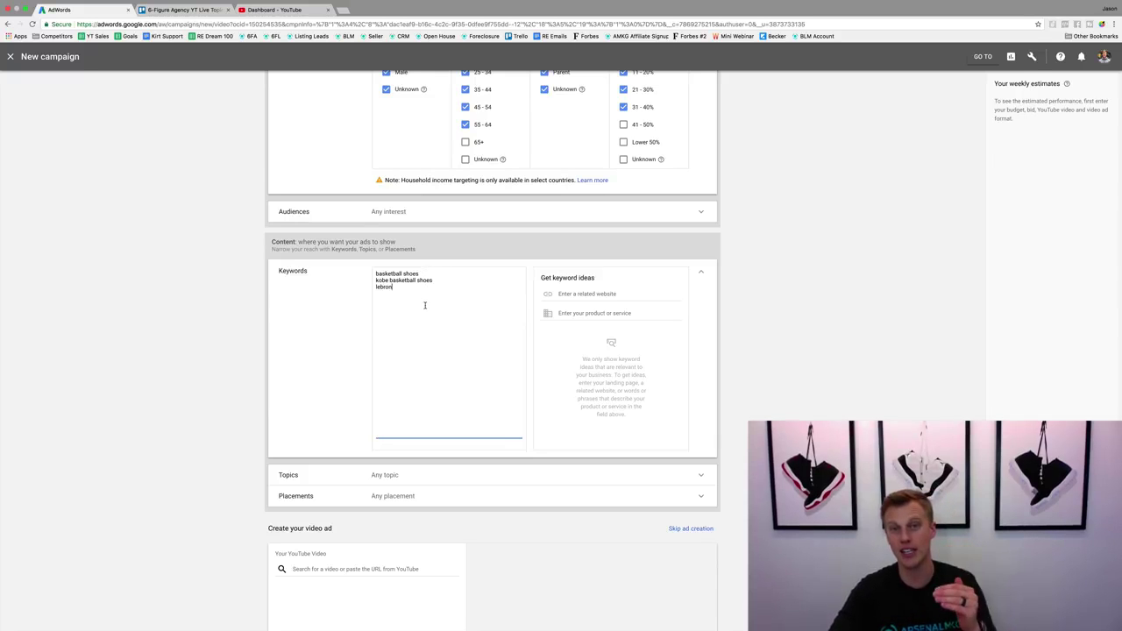
drag(422, 273, 375, 277)
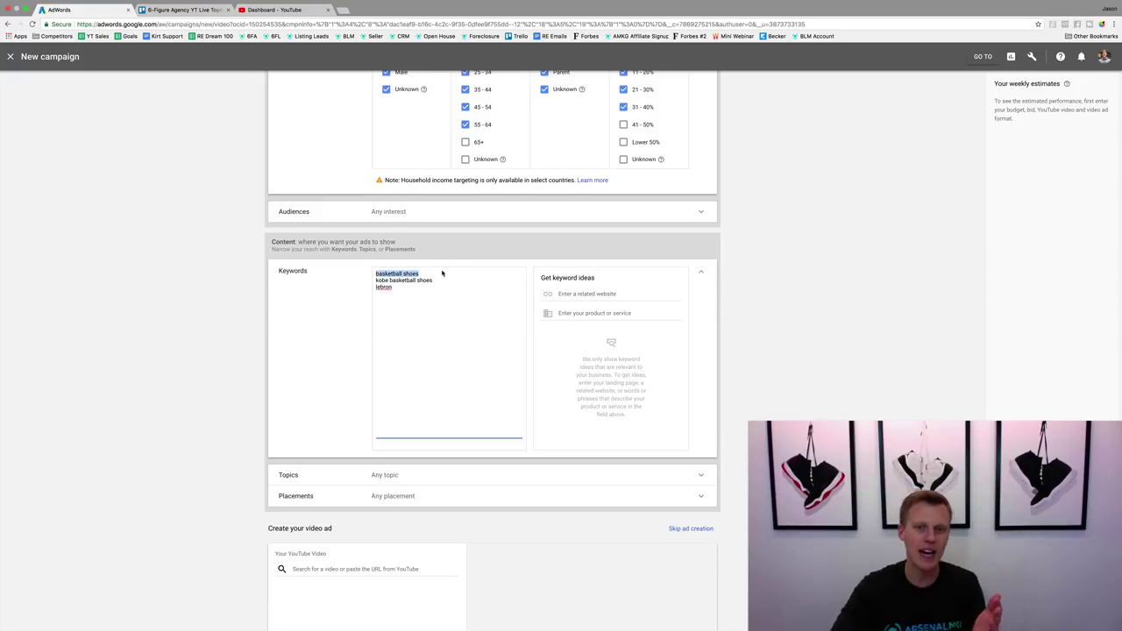
Open the ad group's topic targeting in the content section, leaving the keyword ideas fields empty.
click(603, 293)
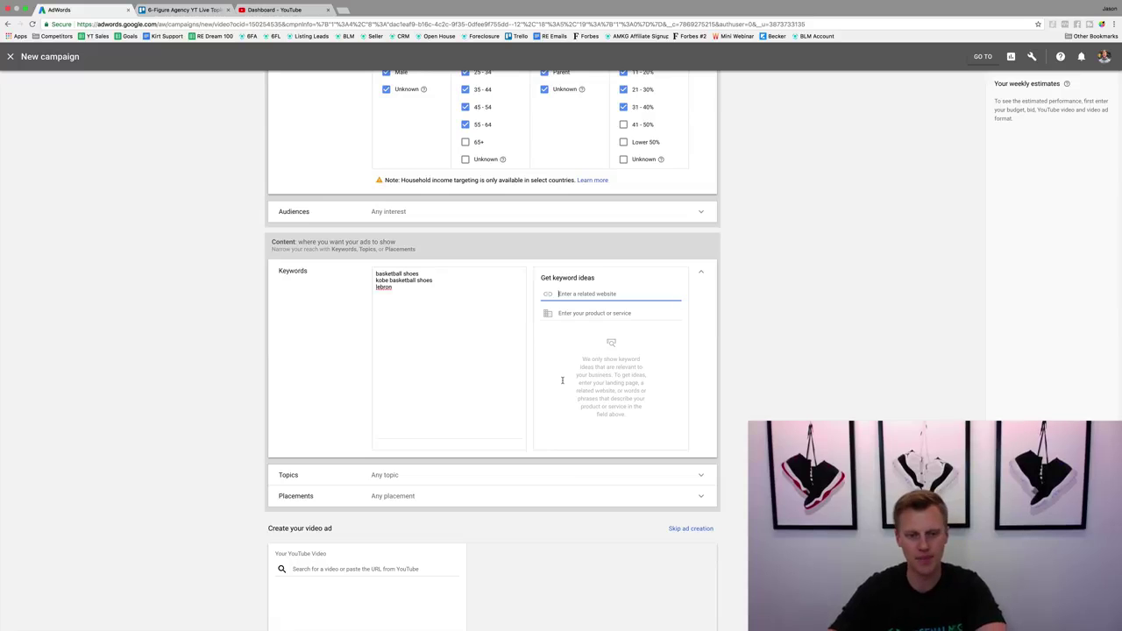
click(420, 475)
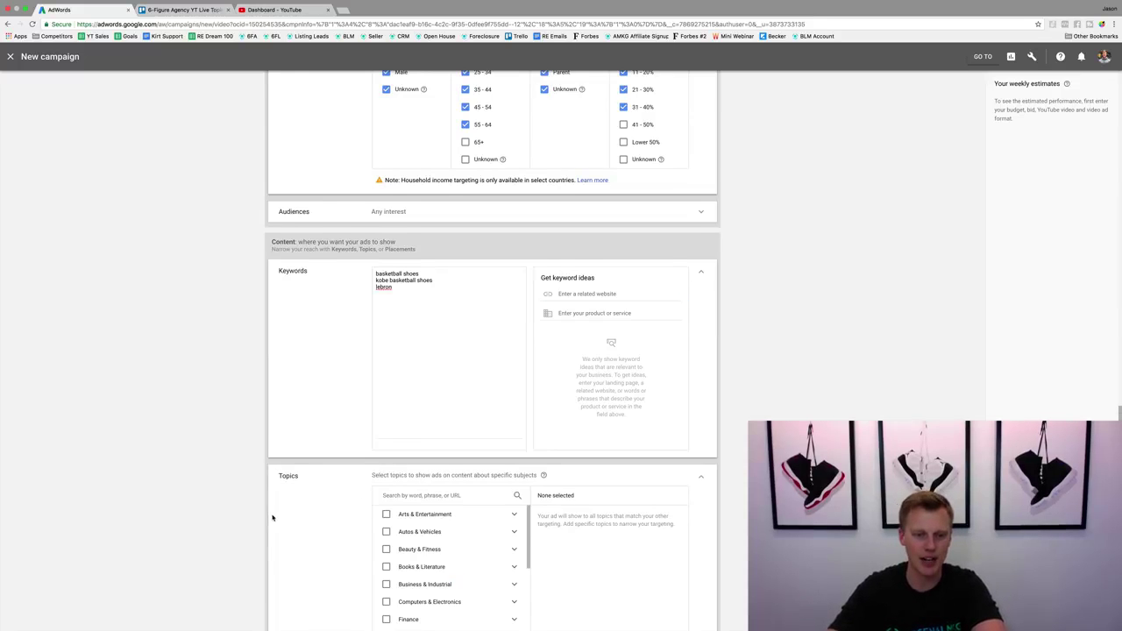
scroll(274, 513, down, 3)
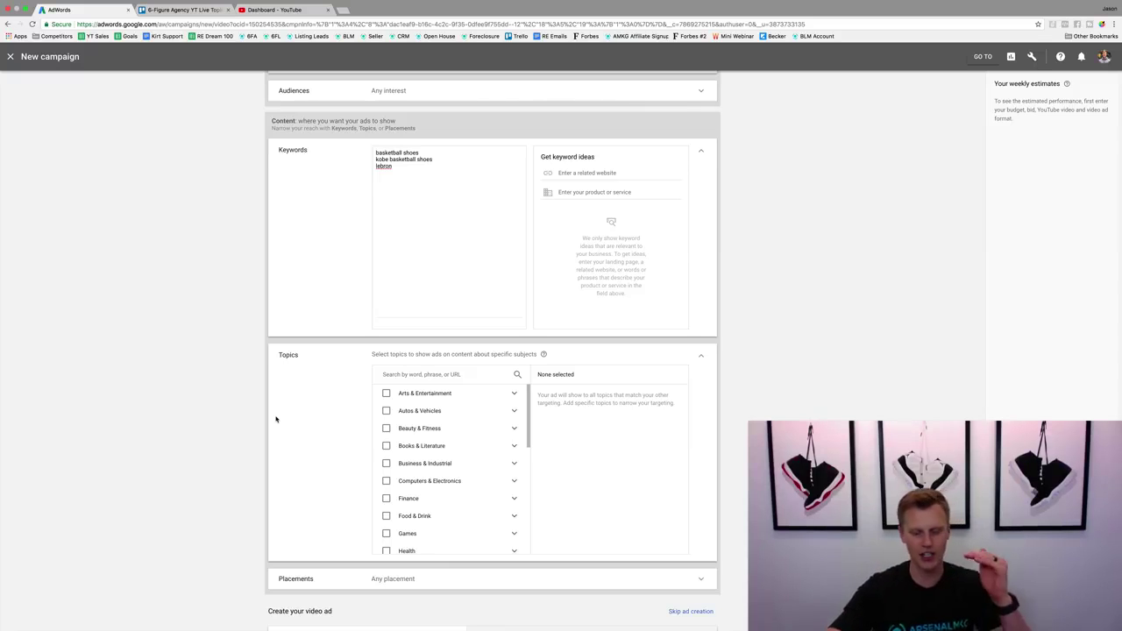
scroll(328, 243, up, 1)
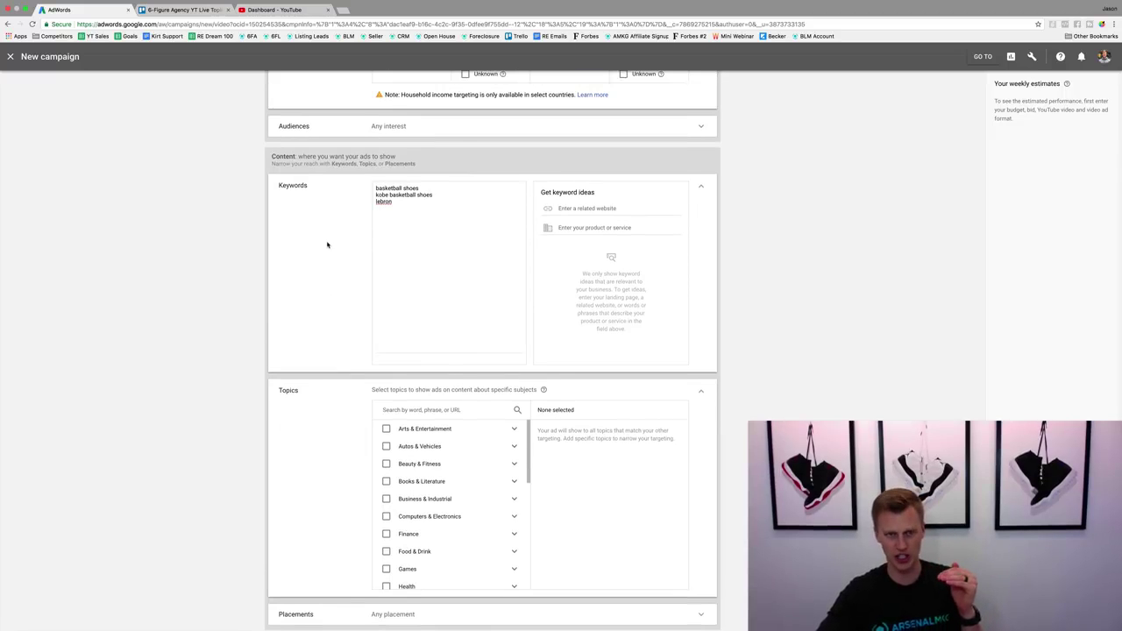
Reopen the ad group's audience targeting and review its audience groups alongside the content keywords.
click(340, 128)
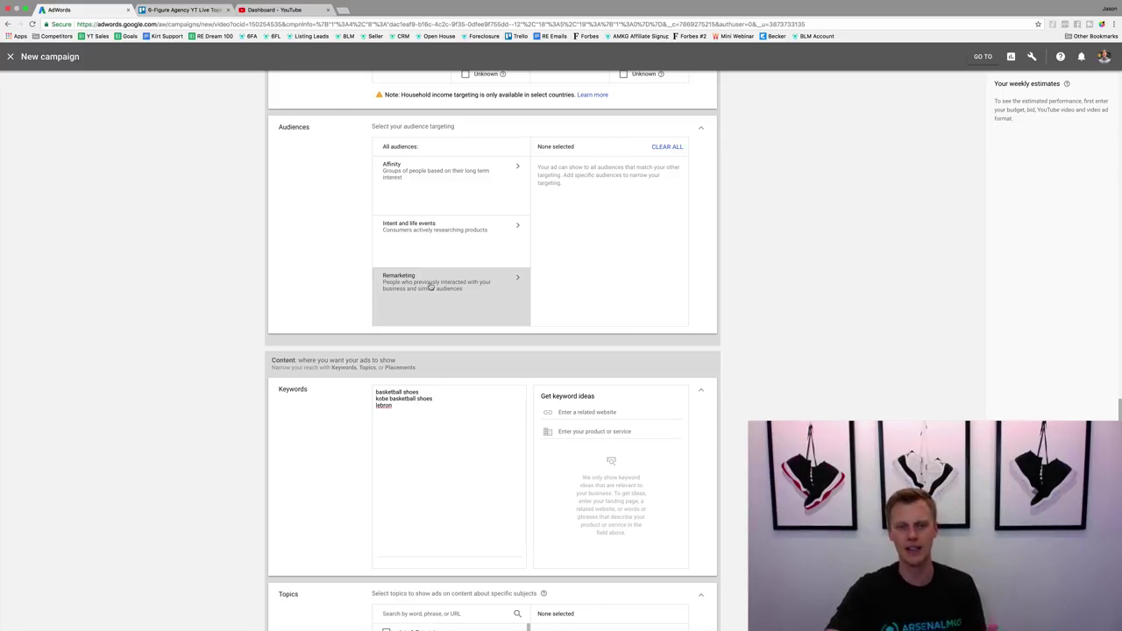
scroll(357, 294, down, 3)
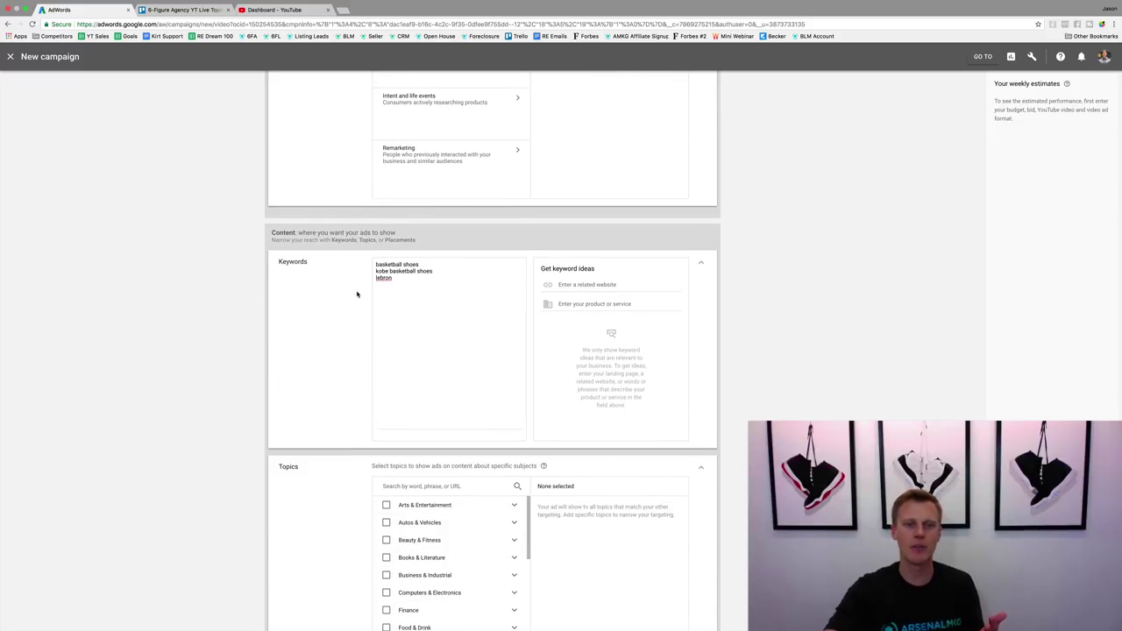
scroll(334, 324, up, 2)
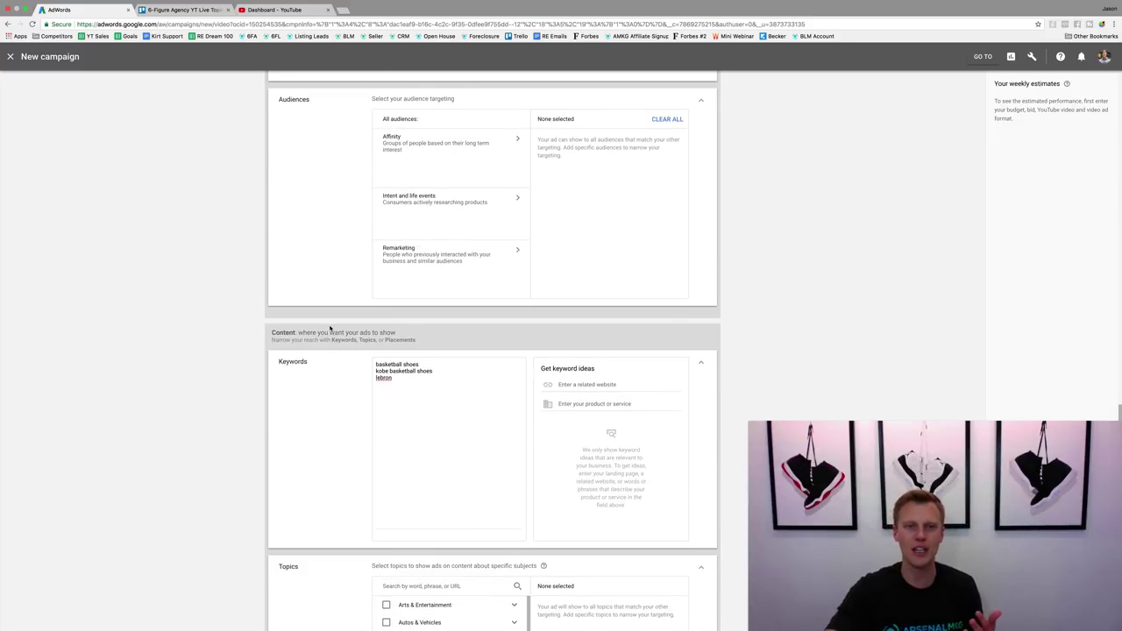
scroll(336, 359, down, 6)
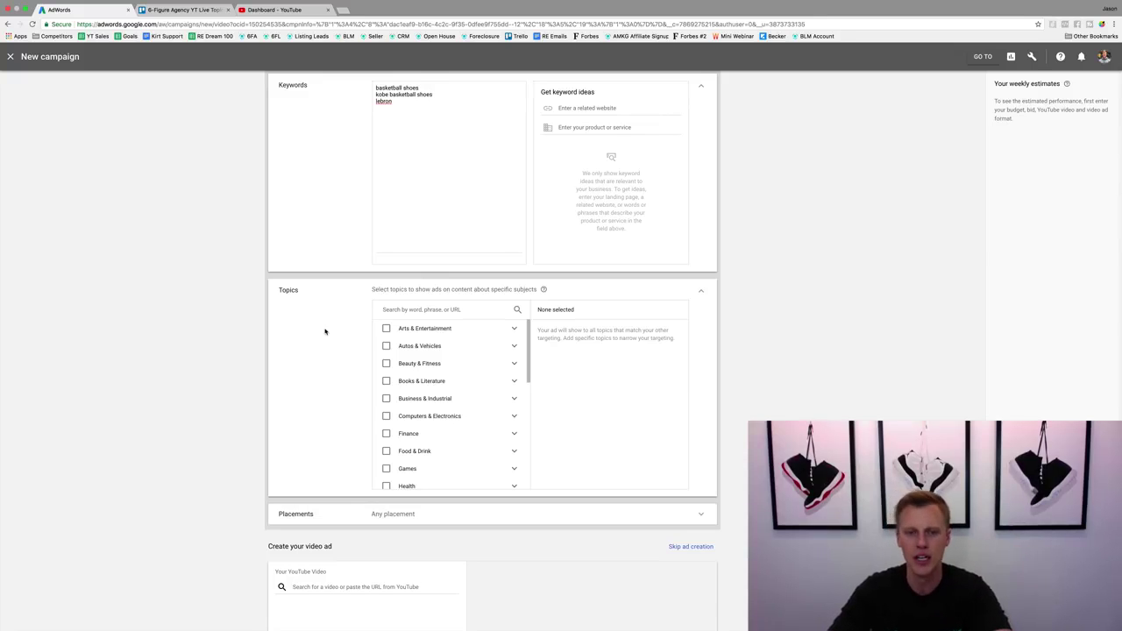
Browse the topic categories through to the end of the list without selecting any topic.
scroll(399, 359, down, 1)
scroll(399, 360, down, 1)
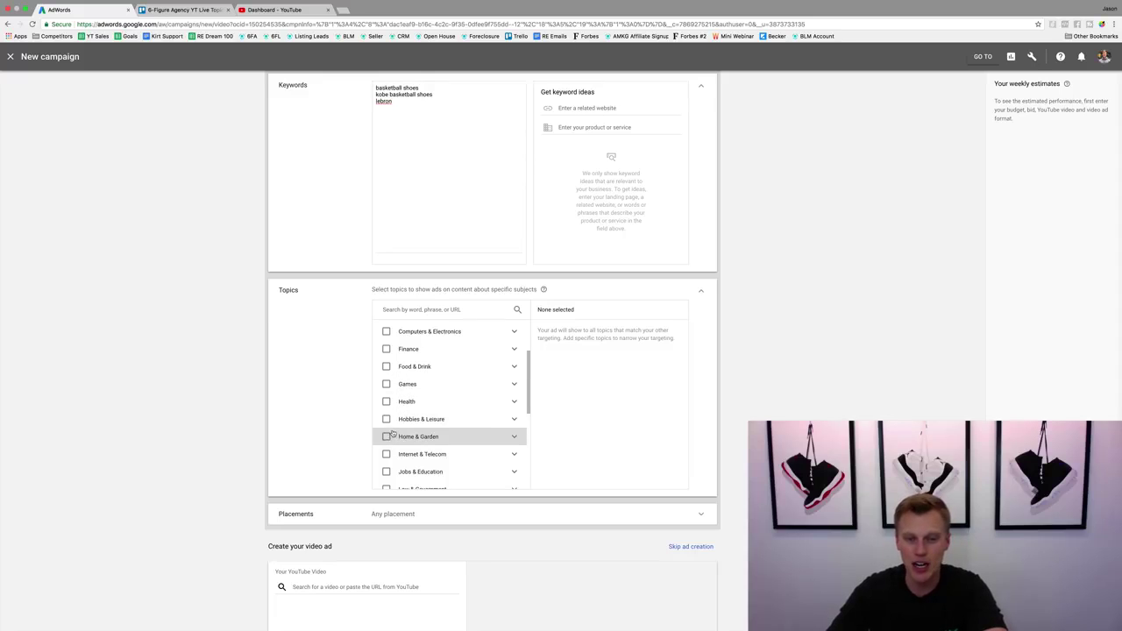
scroll(398, 419, down, 1)
scroll(399, 419, down, 5)
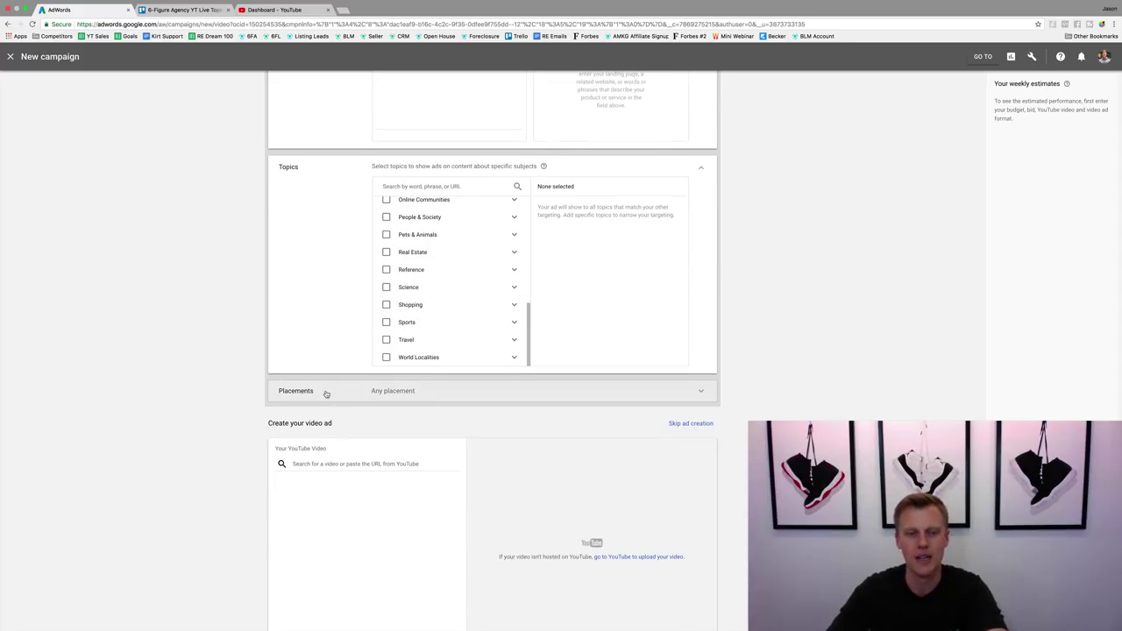
scroll(340, 347, up, 1)
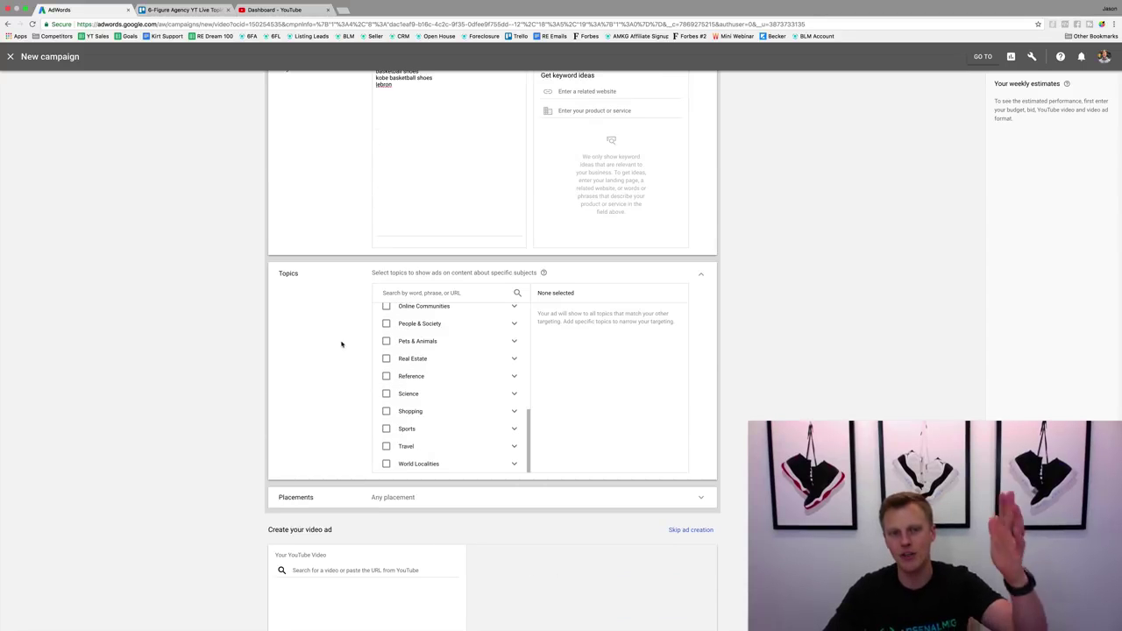
scroll(351, 300, up, 2)
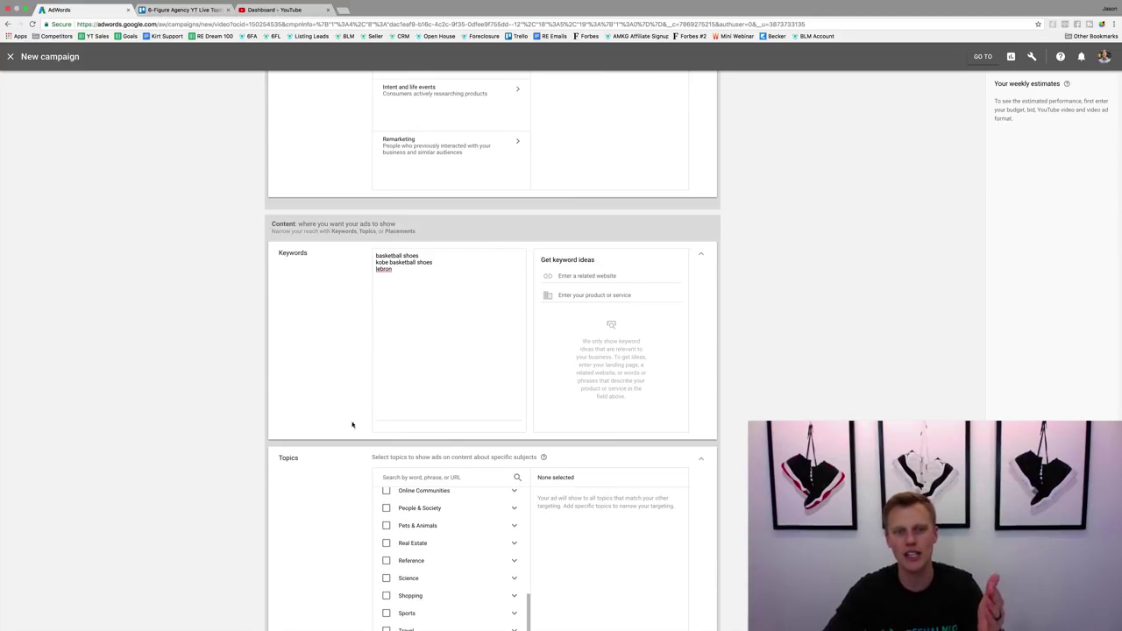
scroll(353, 478, down, 3)
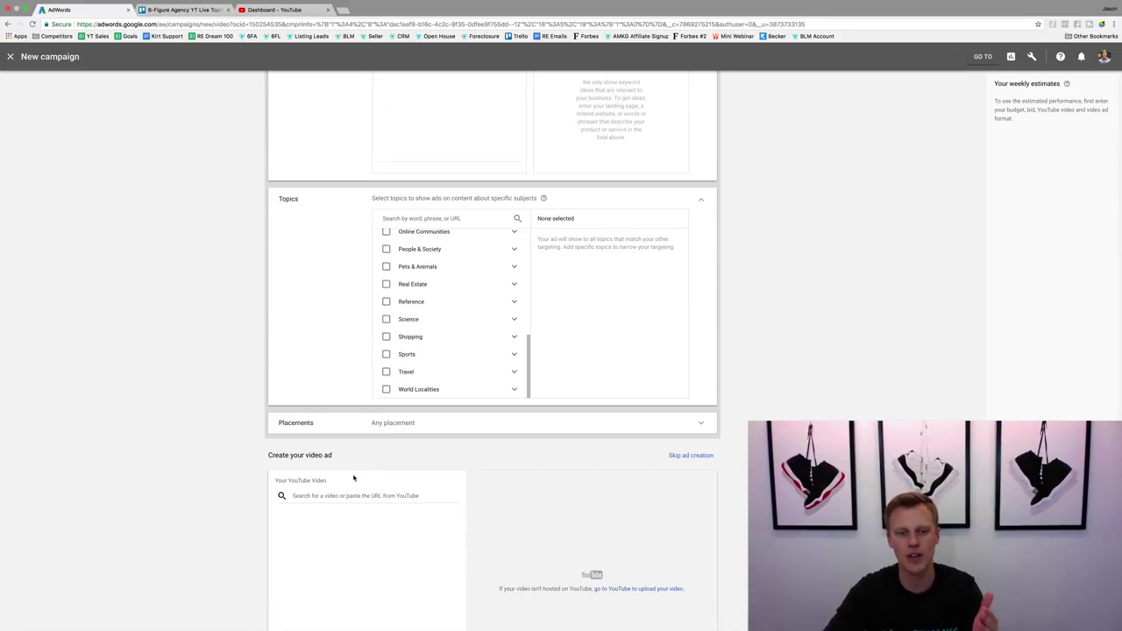
Open the ad group's placement targeting, look into the YouTube channels placements and return to the placement types.
click(359, 430)
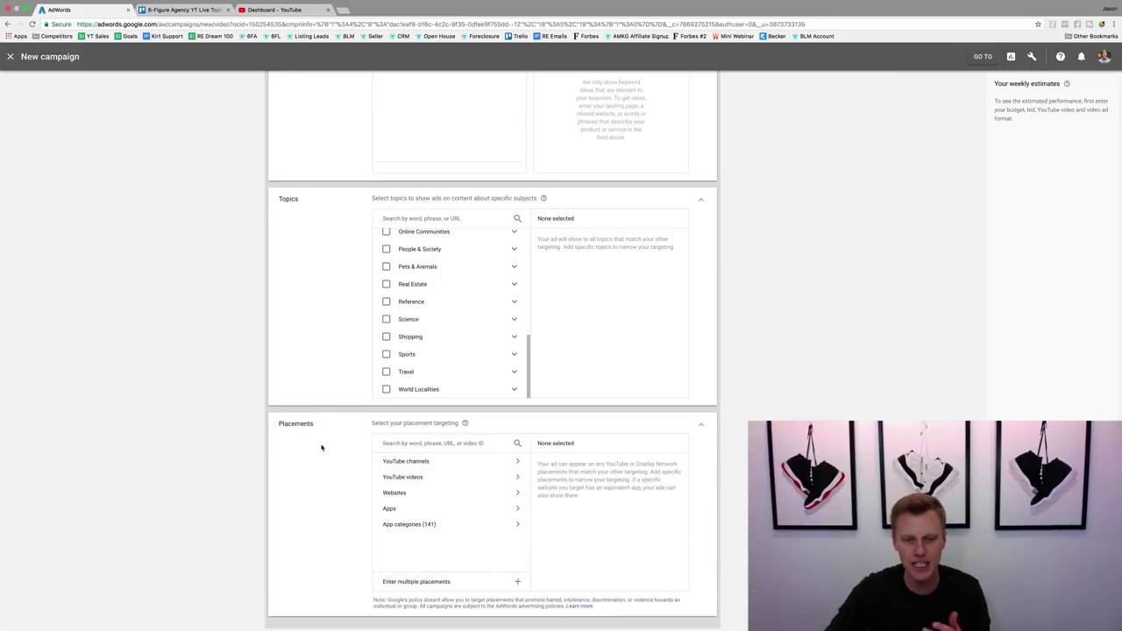
scroll(321, 447, down, 2)
scroll(321, 447, down, 3)
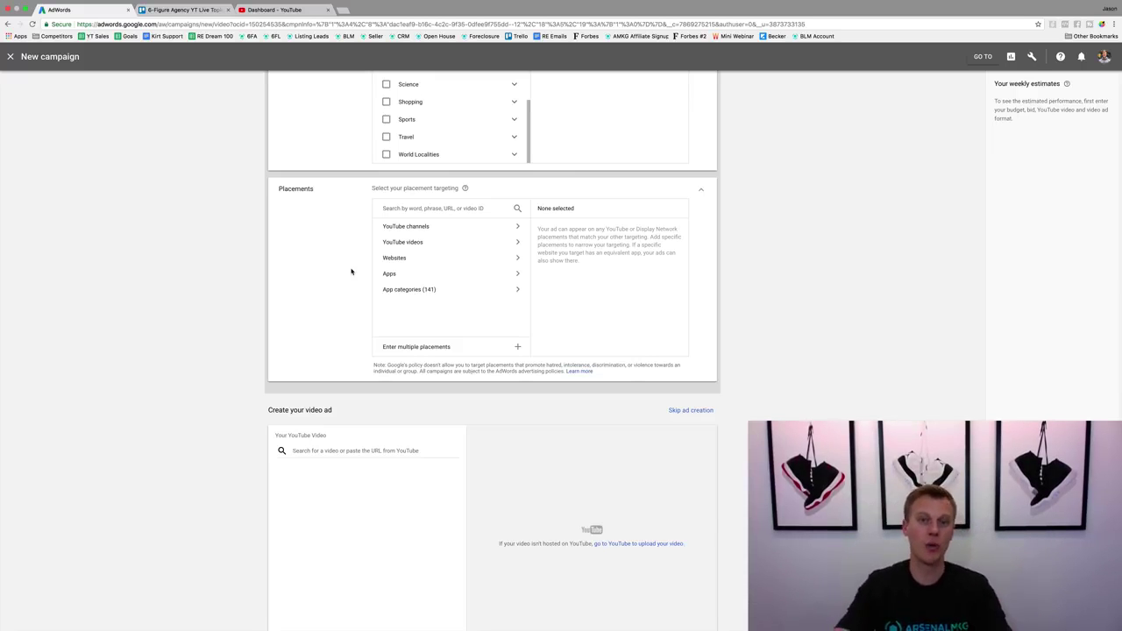
click(406, 227)
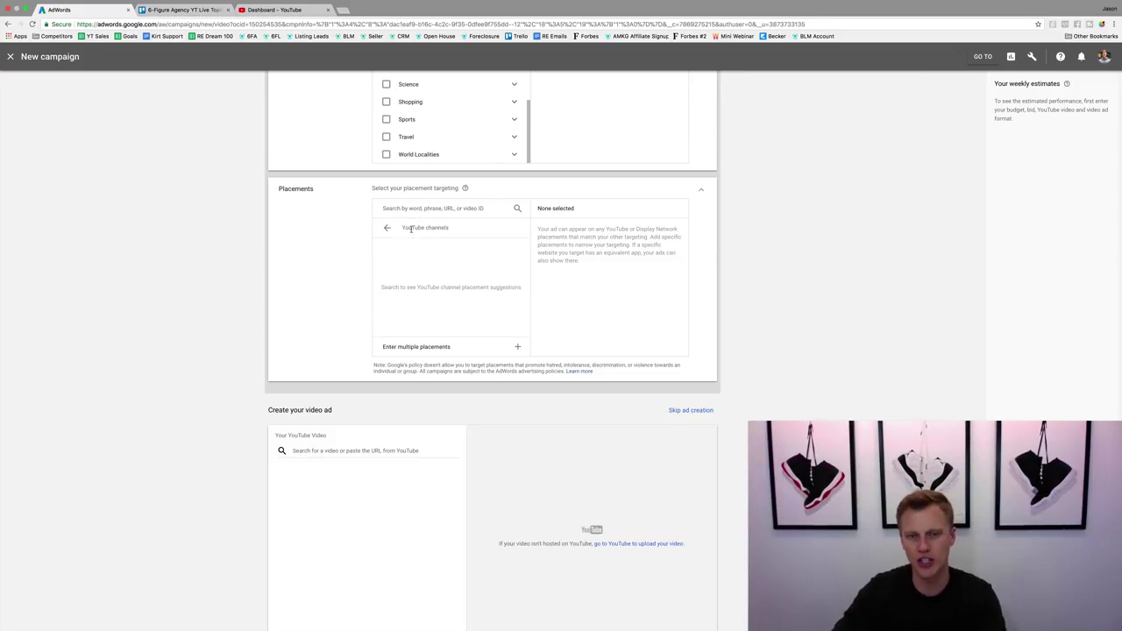
click(386, 228)
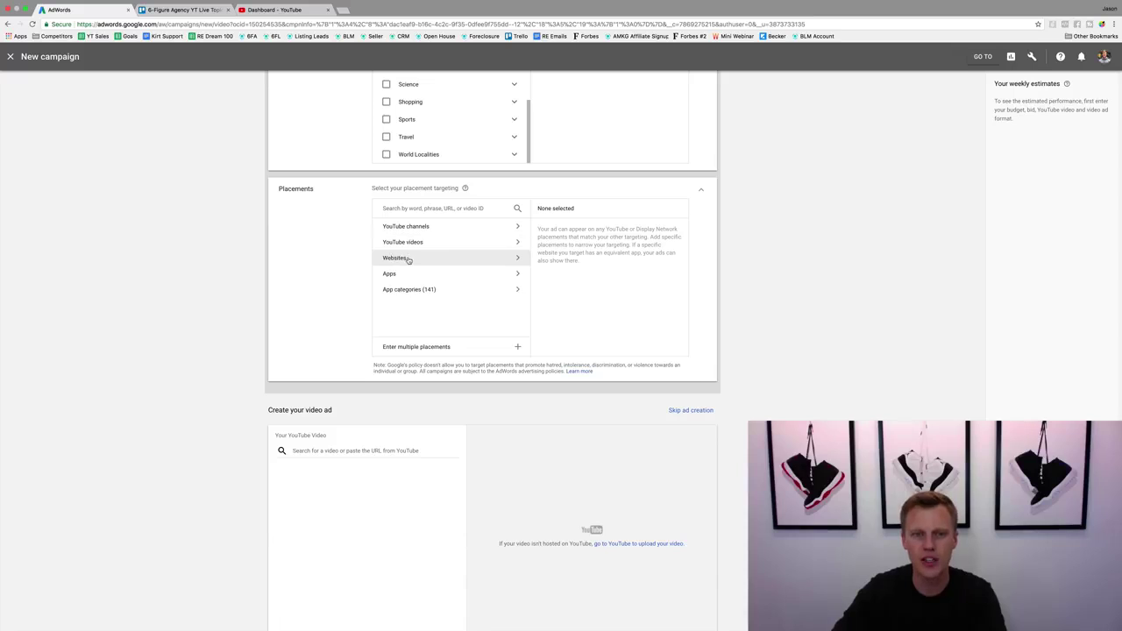
Search the placements for "basketball shoes" and open the matching YouTube videos.
click(411, 209)
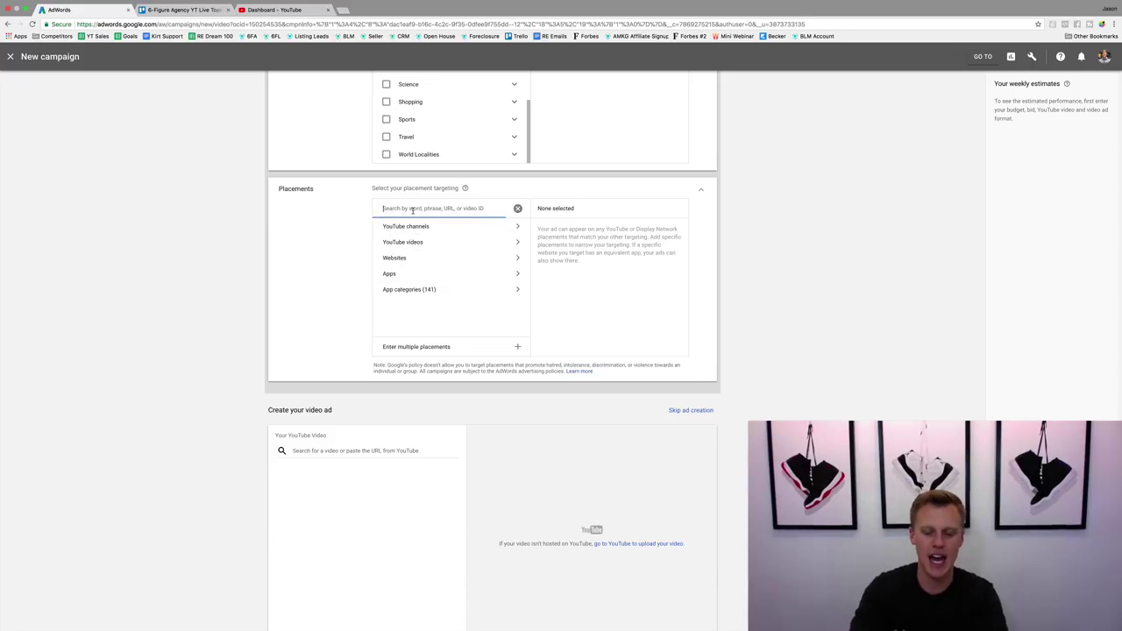
text(basketball)
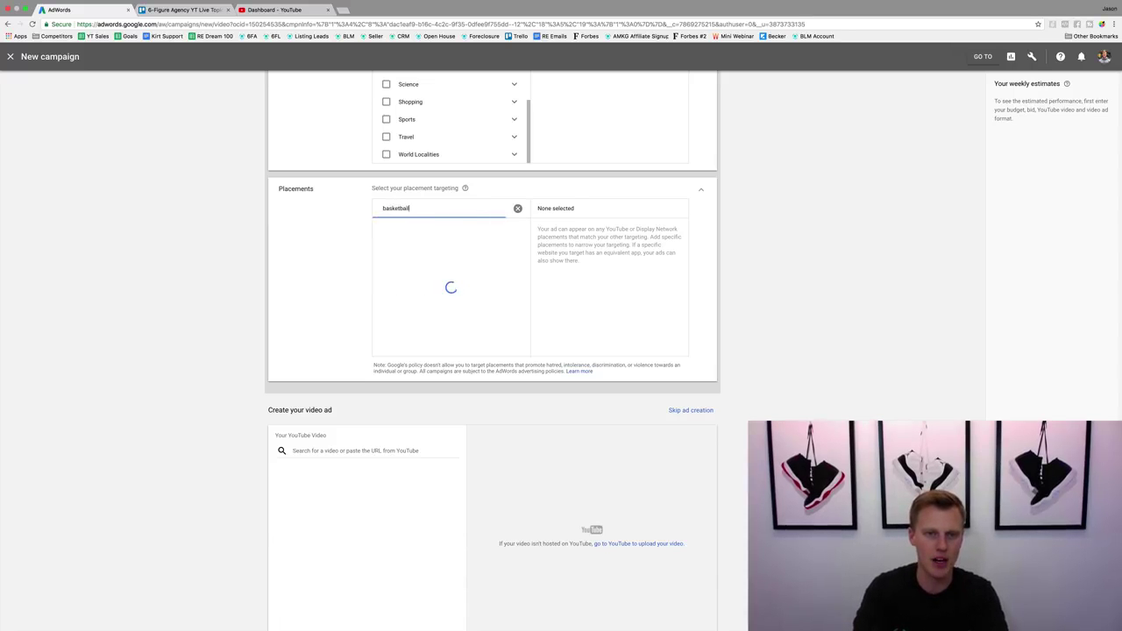
text( shoes)
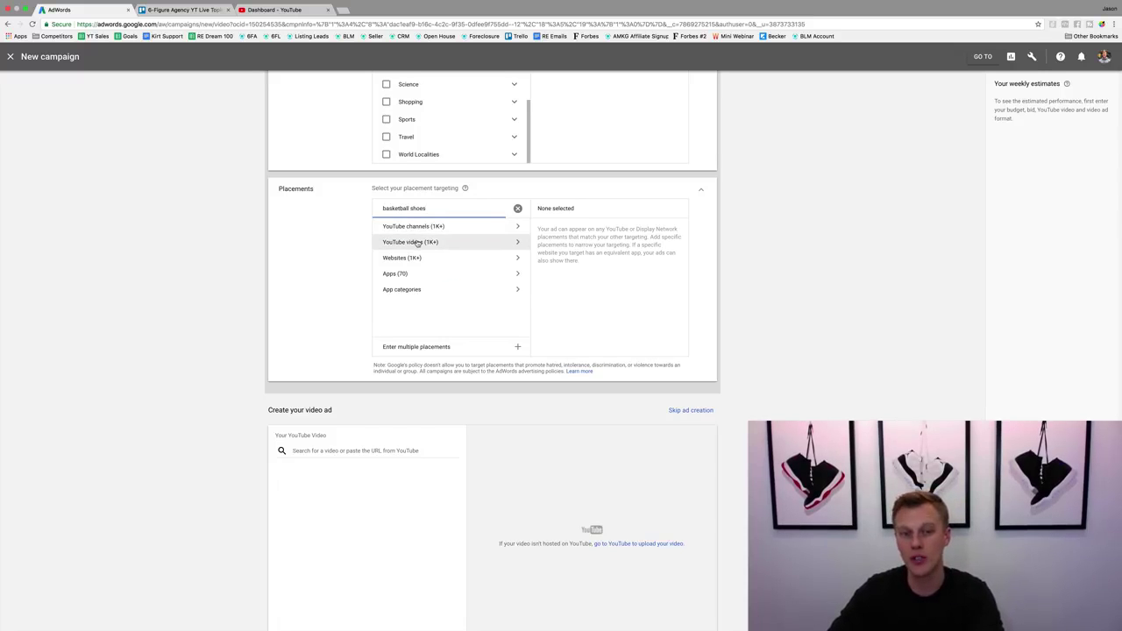
click(417, 242)
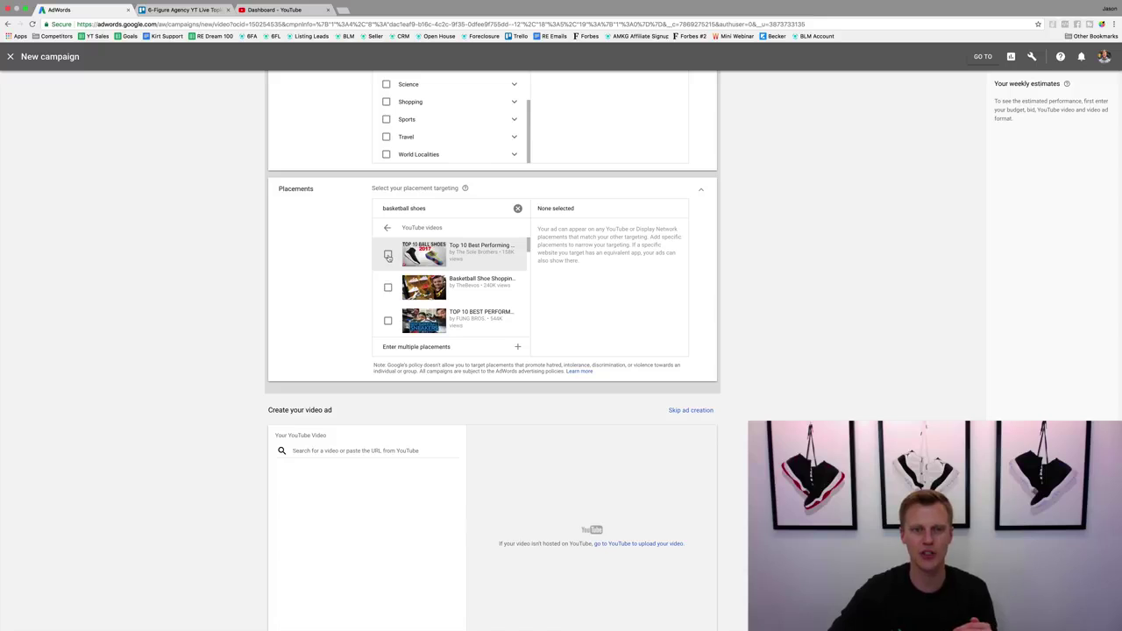
Add the first five videos from the results as placements, plus Basketball Shoe Shopping 2017, Top 5 Outdoor Basketball Shoes! and Top Budget Model Basketball Shoes!
click(387, 254)
click(387, 286)
click(388, 319)
scroll(399, 302, down, 2)
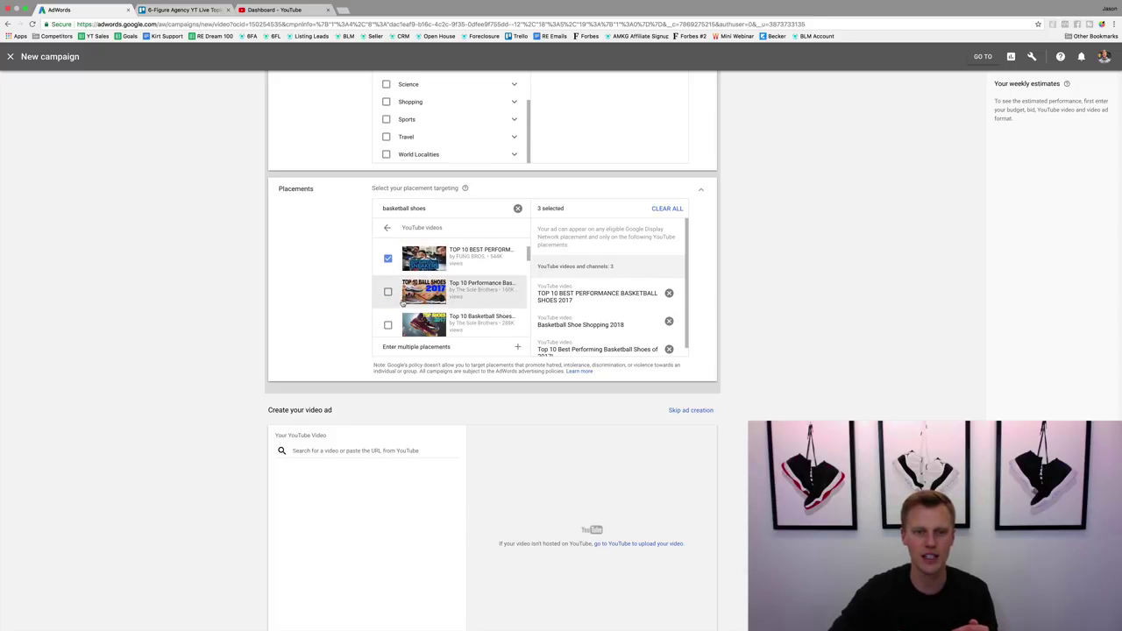
click(388, 292)
click(388, 326)
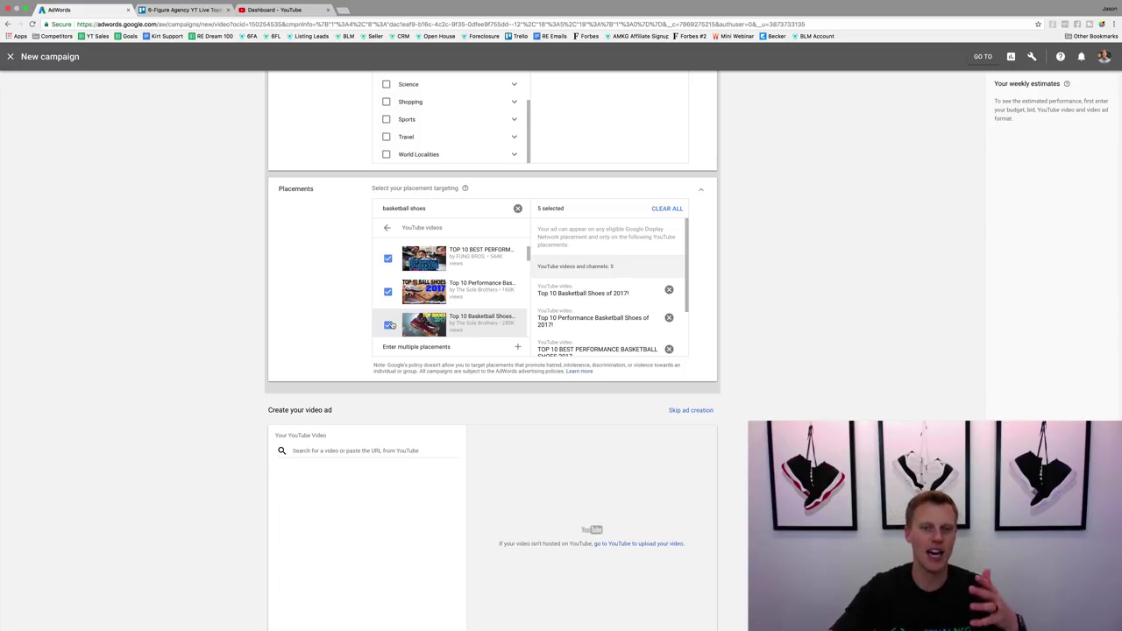
scroll(390, 325, down, 3)
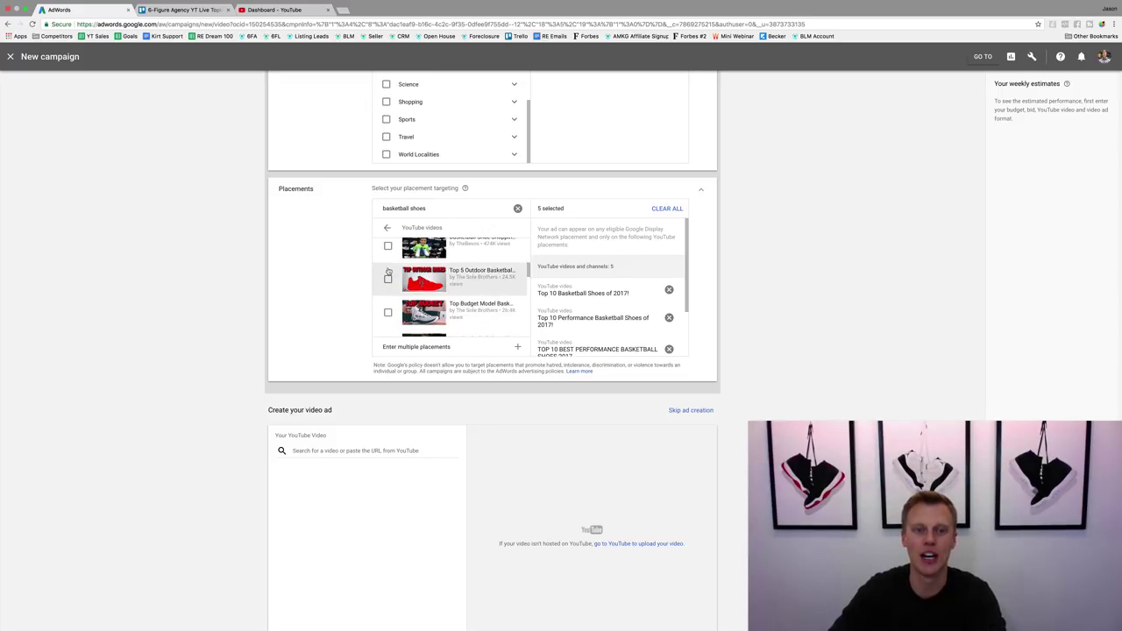
click(388, 245)
click(388, 279)
click(388, 312)
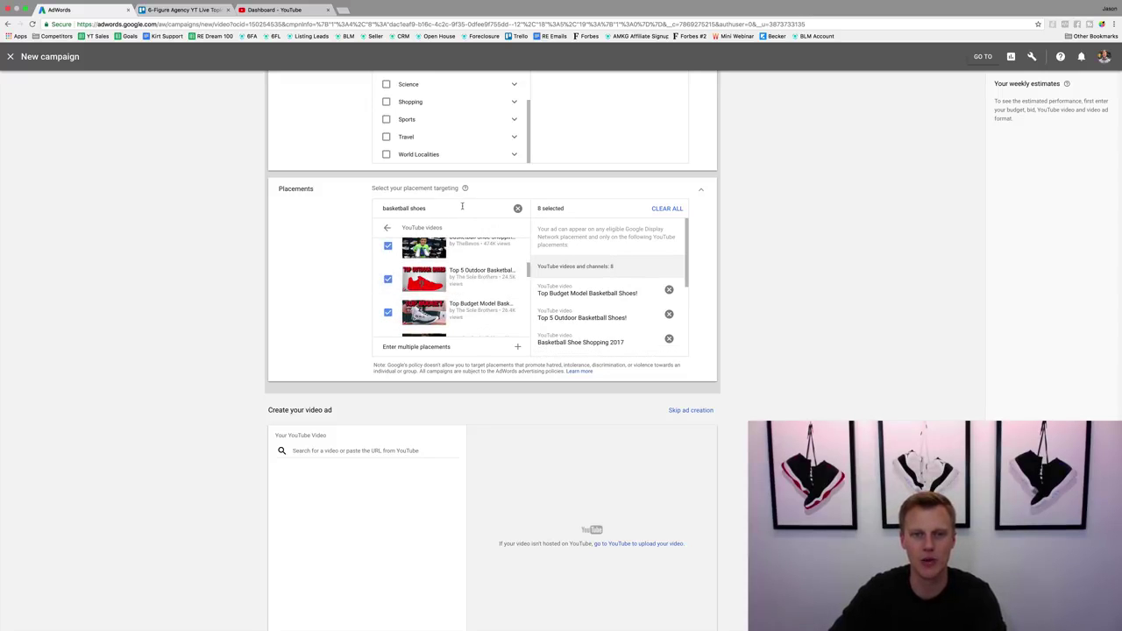
Search the placements for "lebron shoes" and add the first six YouTube videos from the results.
drag(456, 211, 399, 204)
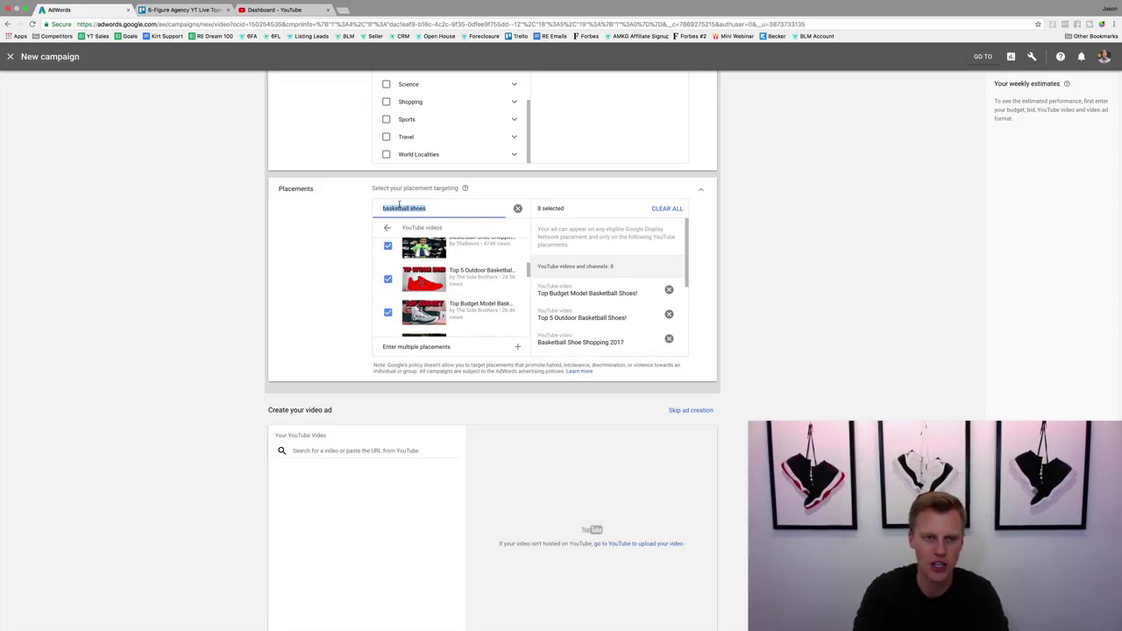
text(lebron shoes)
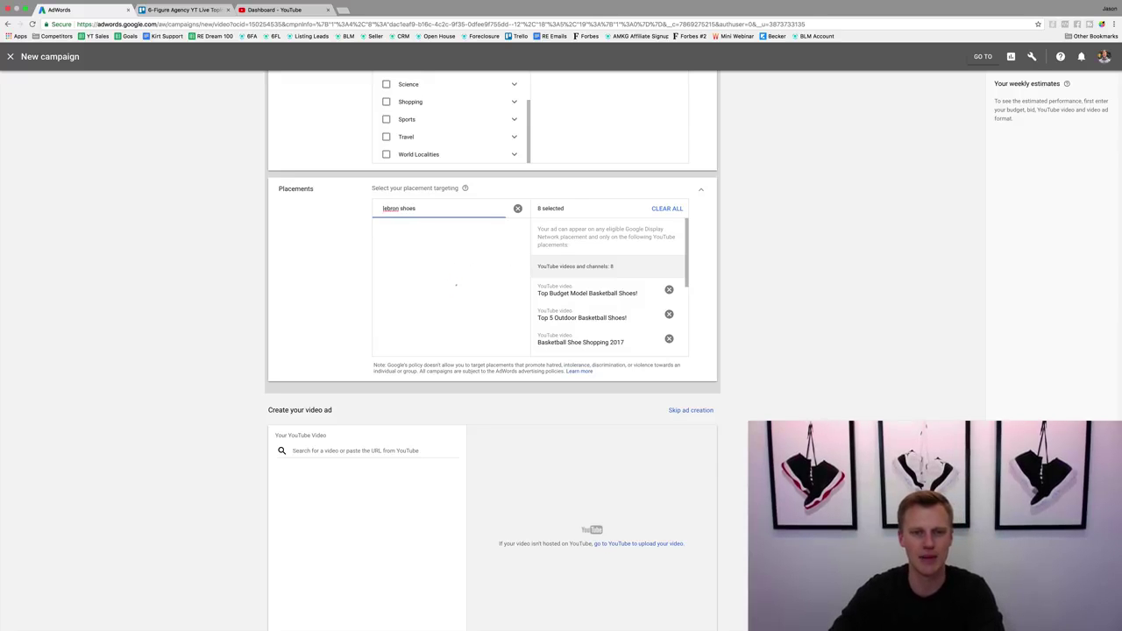
click(388, 252)
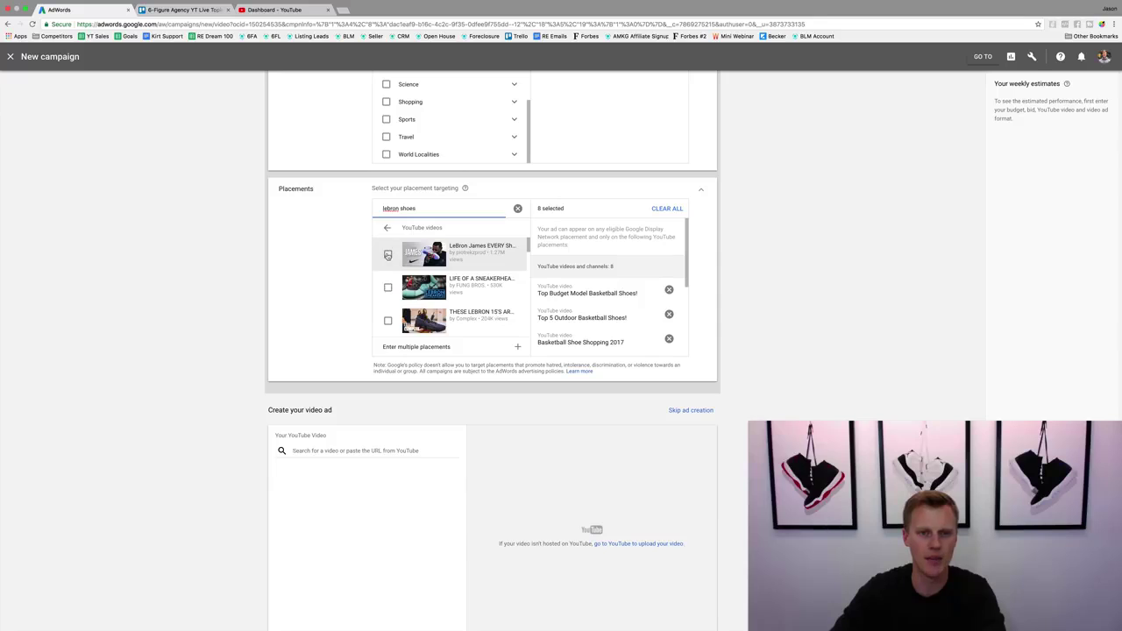
click(388, 287)
click(388, 318)
scroll(396, 304, down, 1)
scroll(396, 305, down, 1)
click(388, 304)
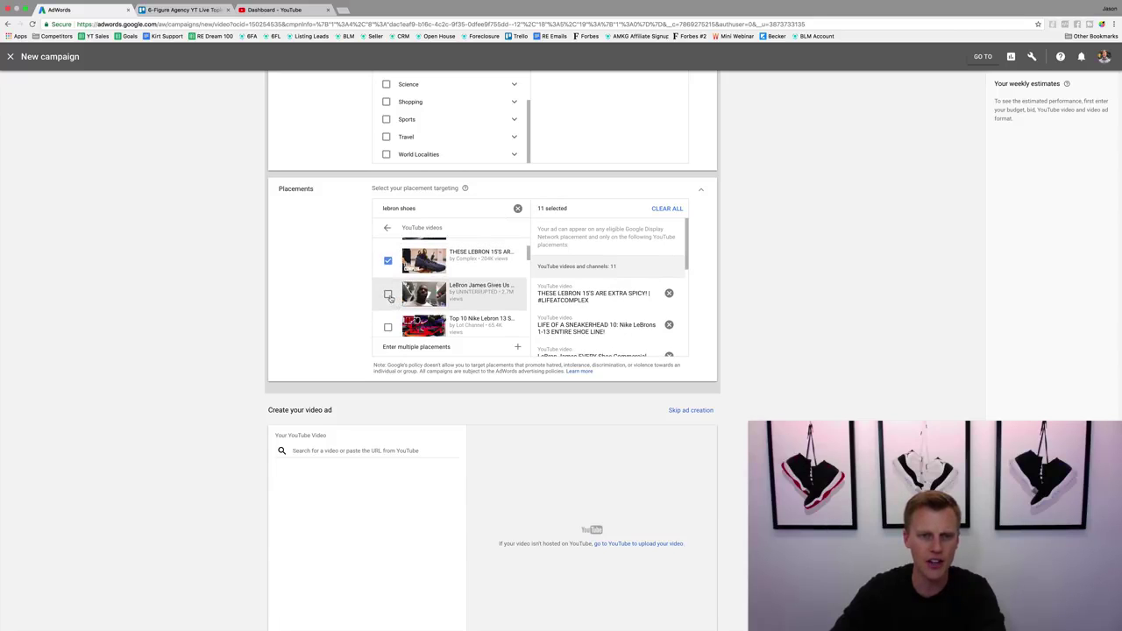
scroll(397, 305, down, 1)
click(389, 304)
scroll(395, 307, down, 1)
click(389, 295)
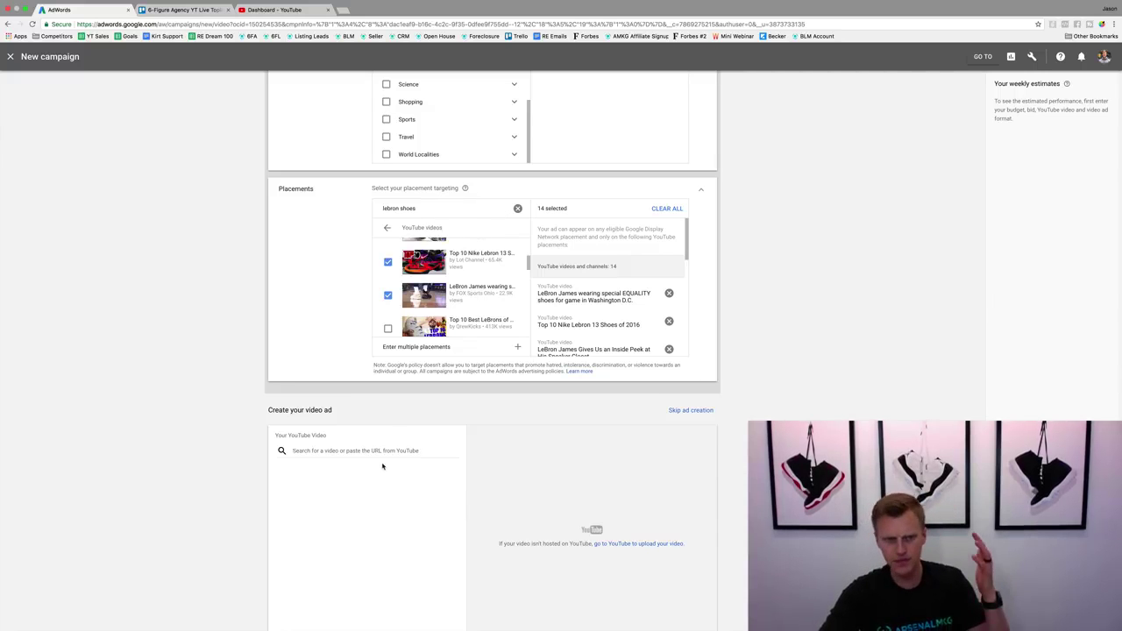
scroll(376, 468, down, 1)
scroll(375, 468, up, 3)
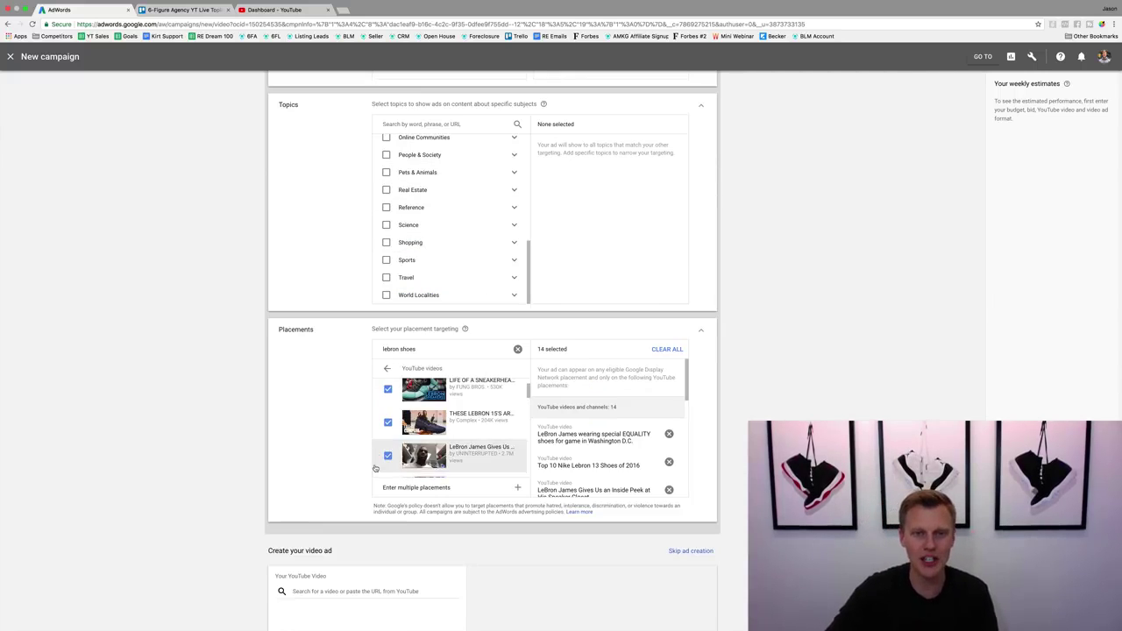
scroll(412, 452, down, 2)
scroll(318, 450, down, 4)
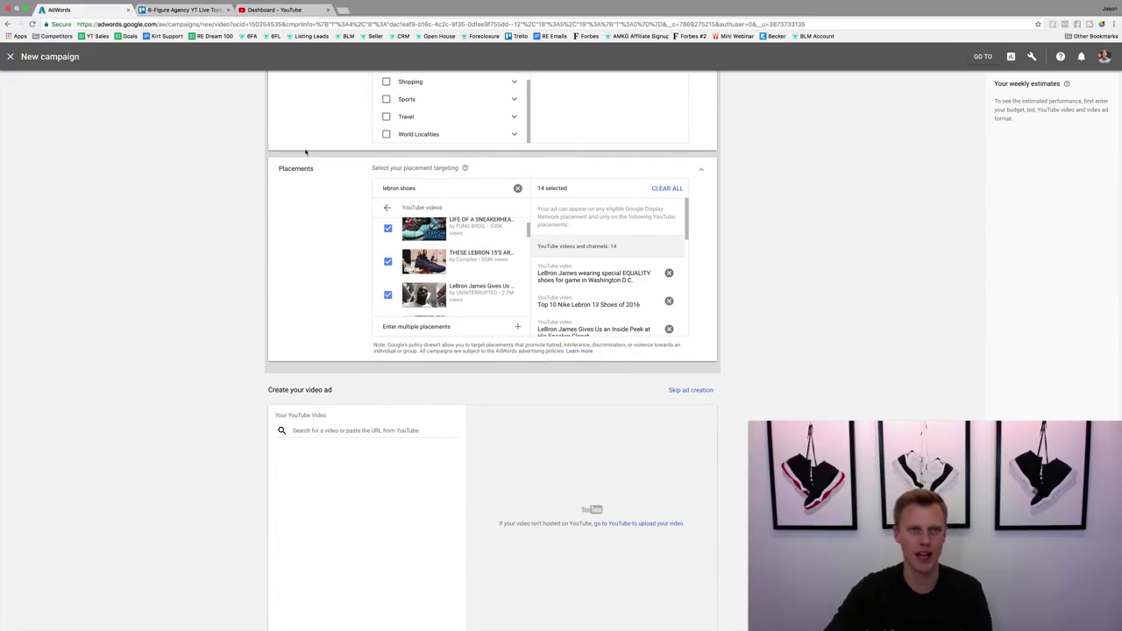
Open youtube.com in a new browser tab and play the recommended video "10 Most OVERPAID Players In The NBA Today".
click(342, 10)
text(www)
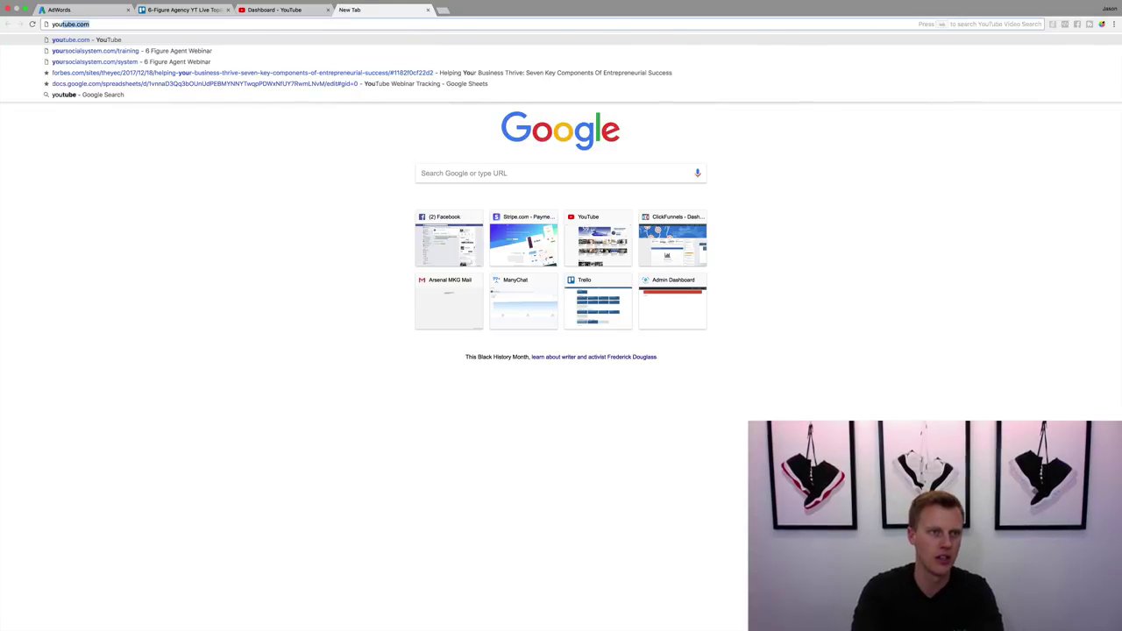
key(Return)
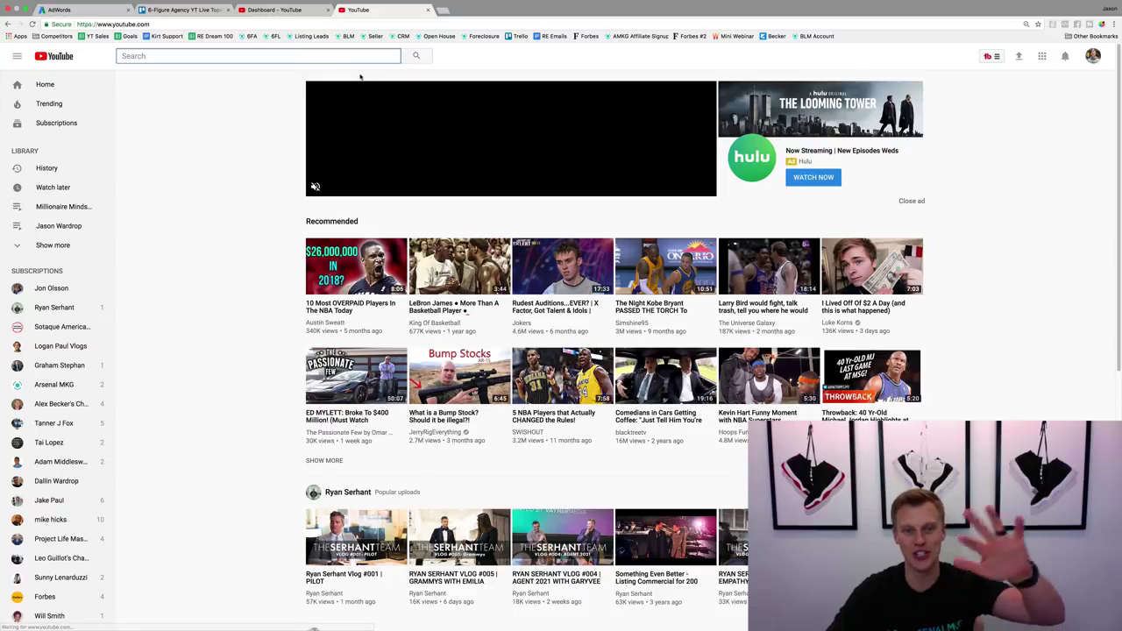
click(334, 304)
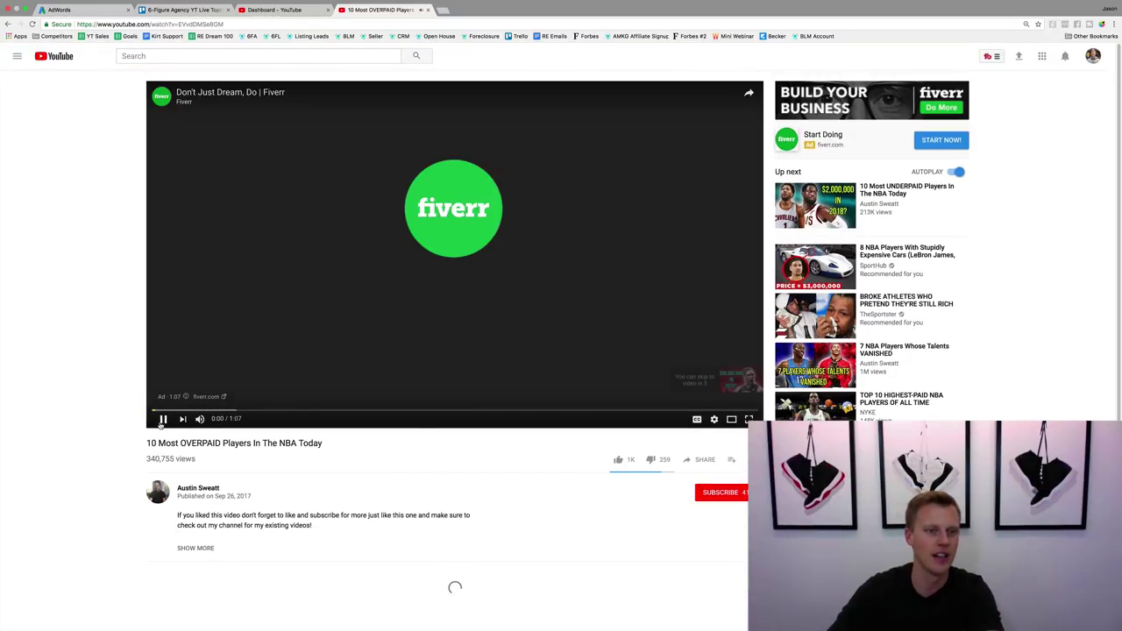
Pause the YouTube video, use its copied URL as the ad's video in AdWords, and choose the In-stream ad format.
click(162, 419)
click(240, 25)
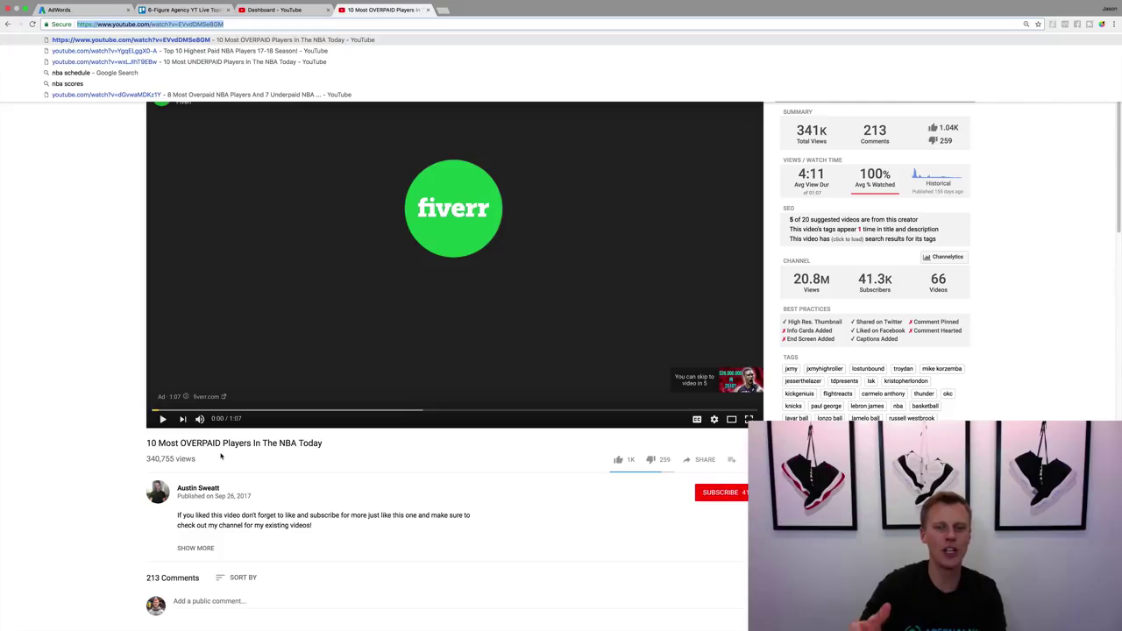
click(62, 382)
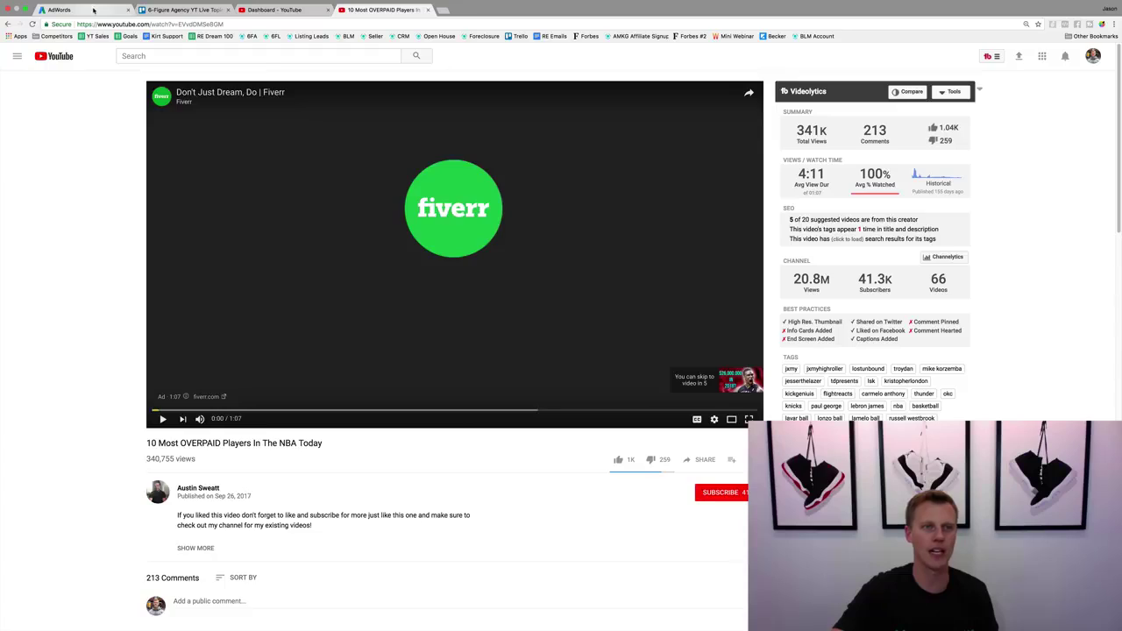
click(94, 11)
click(336, 429)
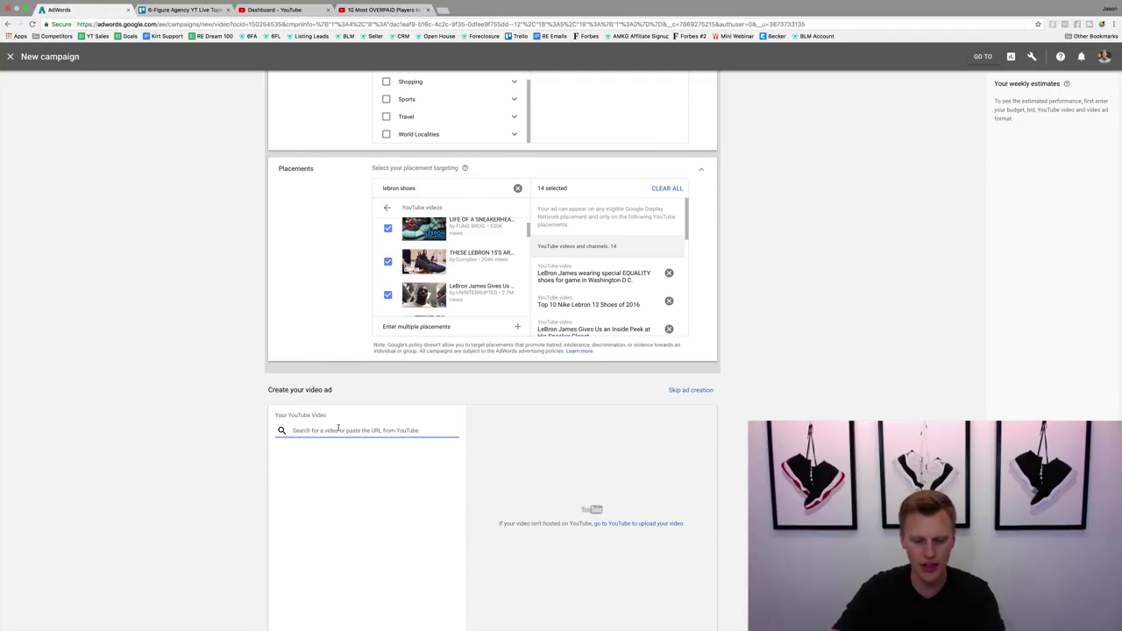
key(super+v)
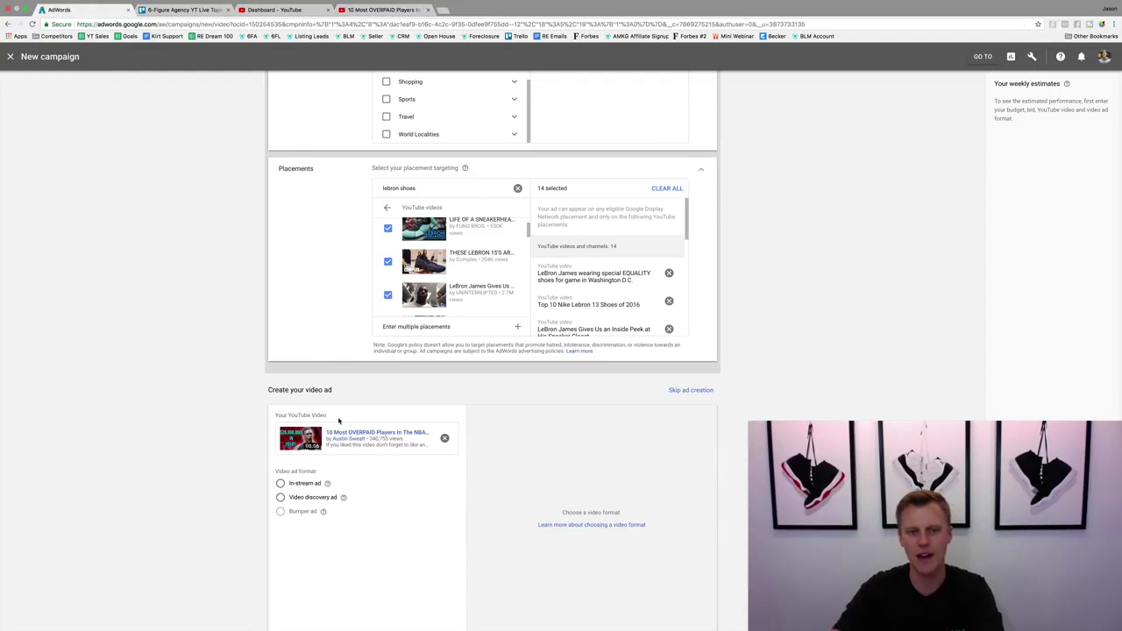
click(281, 483)
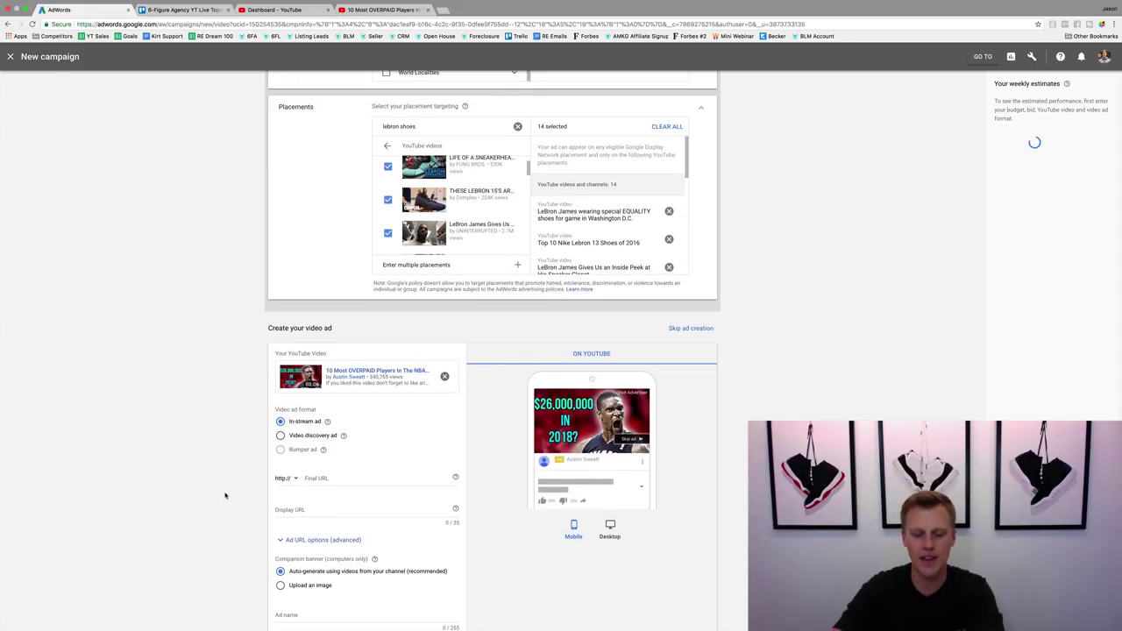
Open yoursocialsystem.com/leads in a new browser tab and copy the page's address.
key(super+t)
text(your)
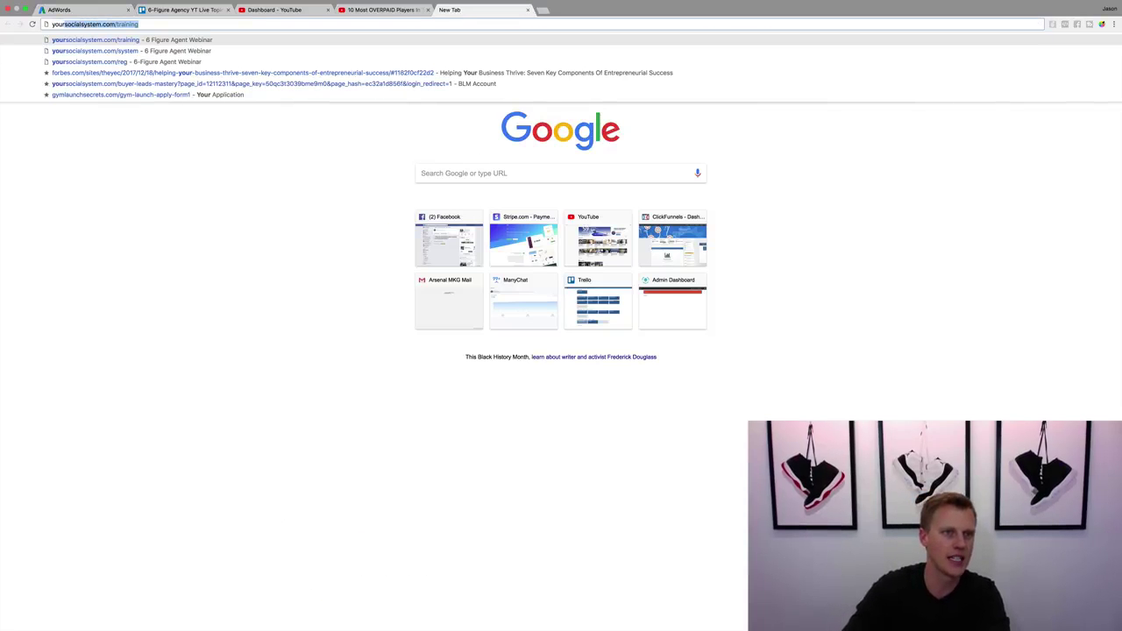
text(socialsystem.com/lea)
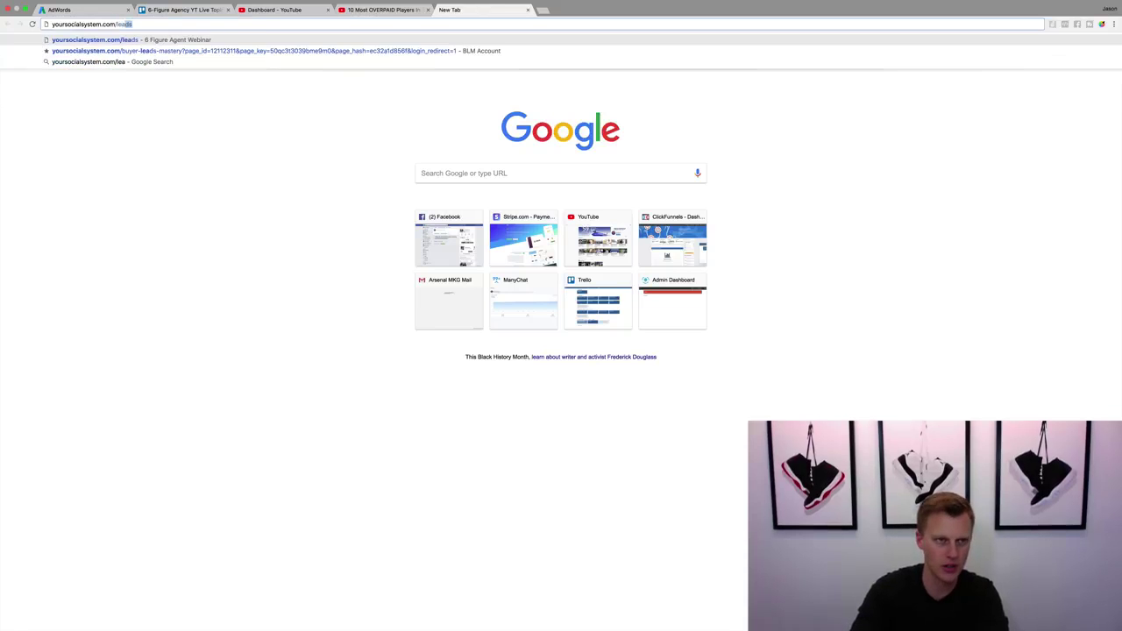
text(ds)
key(Return)
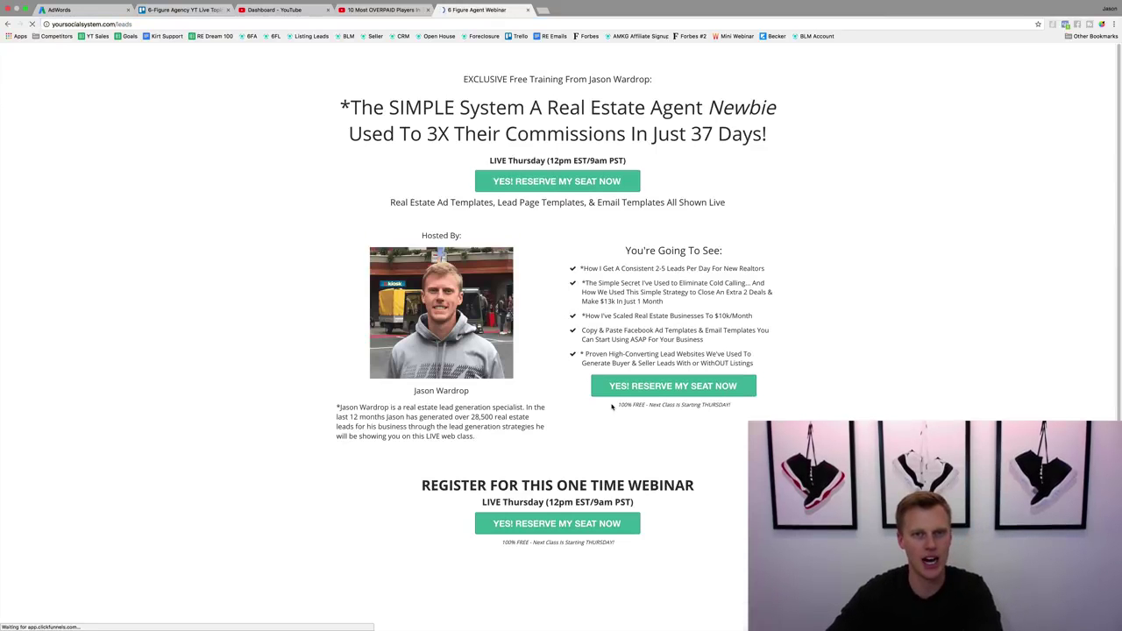
click(160, 26)
key(ctrl+c)
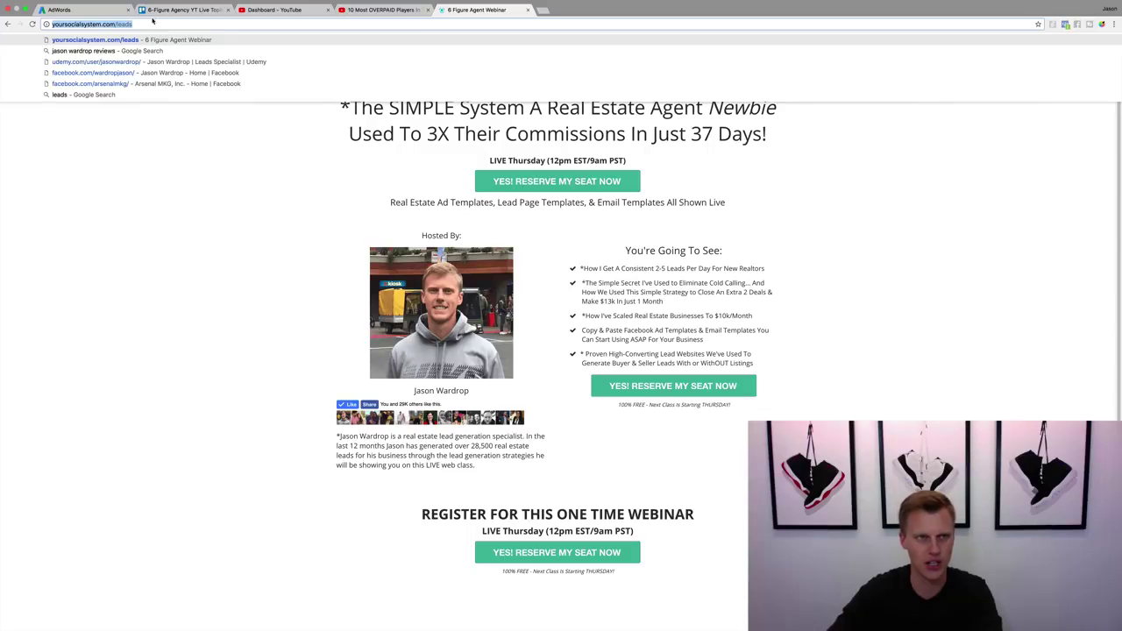
Back in AdWords, enter yoursocialsystem.com/leads as the video ad's Final URL and Display URL.
click(84, 10)
click(338, 478)
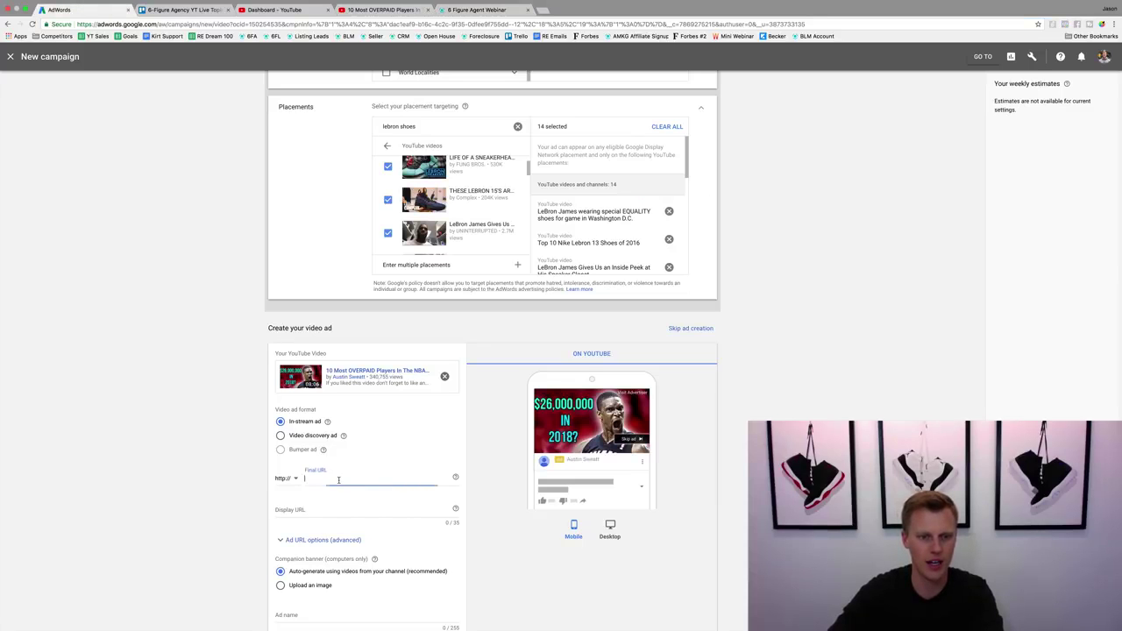
key(ctrl+v)
click(346, 510)
scroll(258, 501, down, 2)
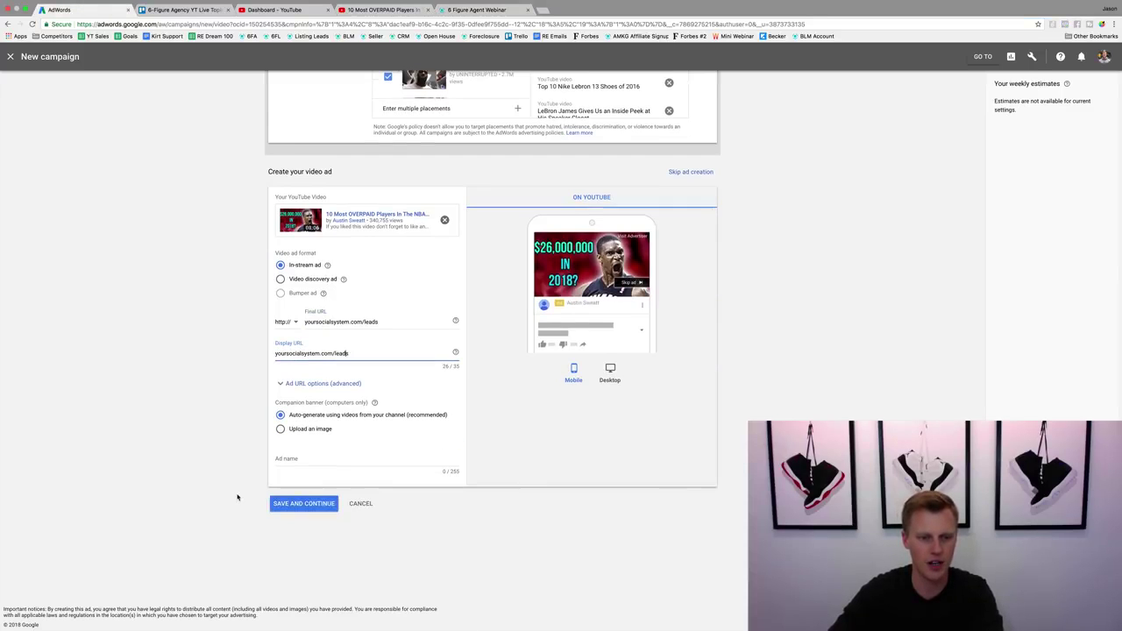
click(285, 459)
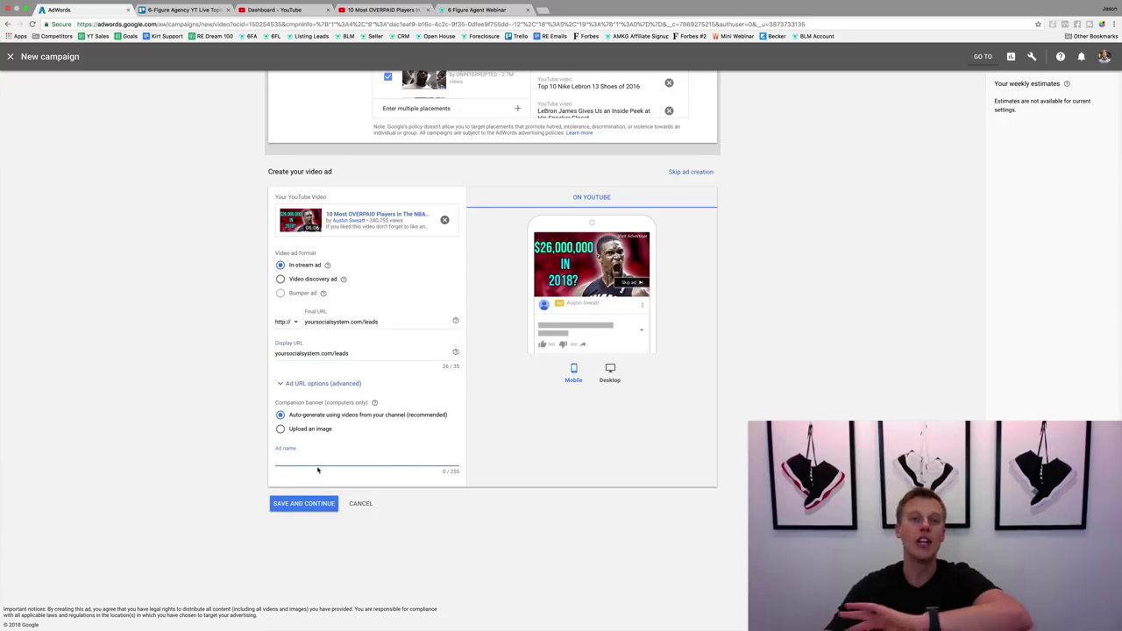
scroll(317, 470, up, 3)
scroll(317, 469, down, 3)
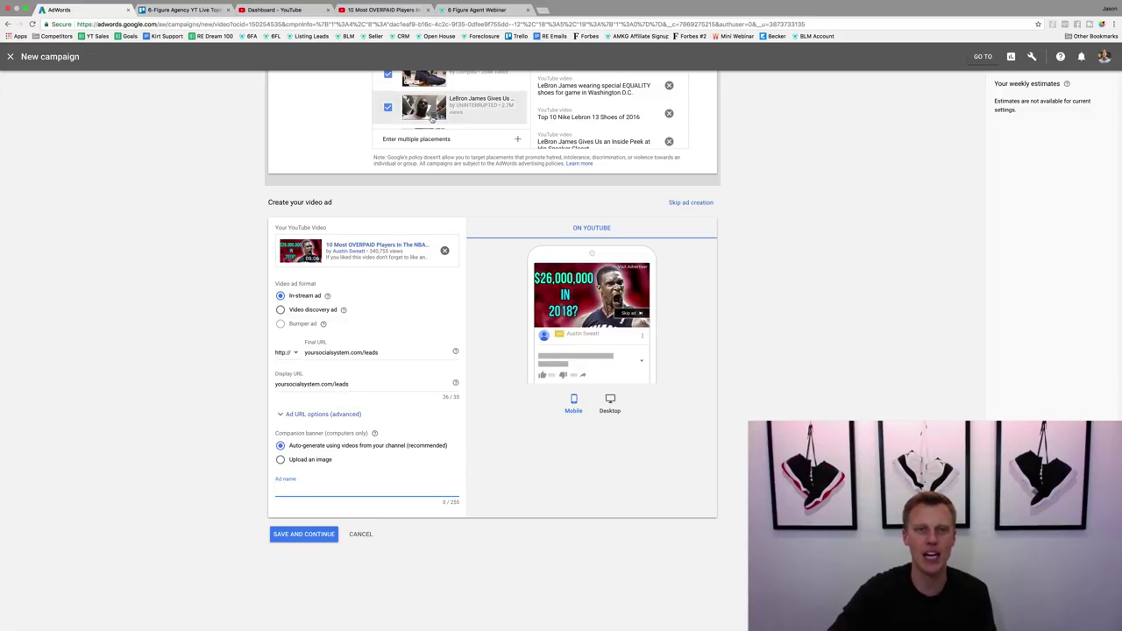
Examine the landing page in its browser tab, highlighting the headline claim and the matching disclaimer at the page's end.
click(461, 11)
click(321, 254)
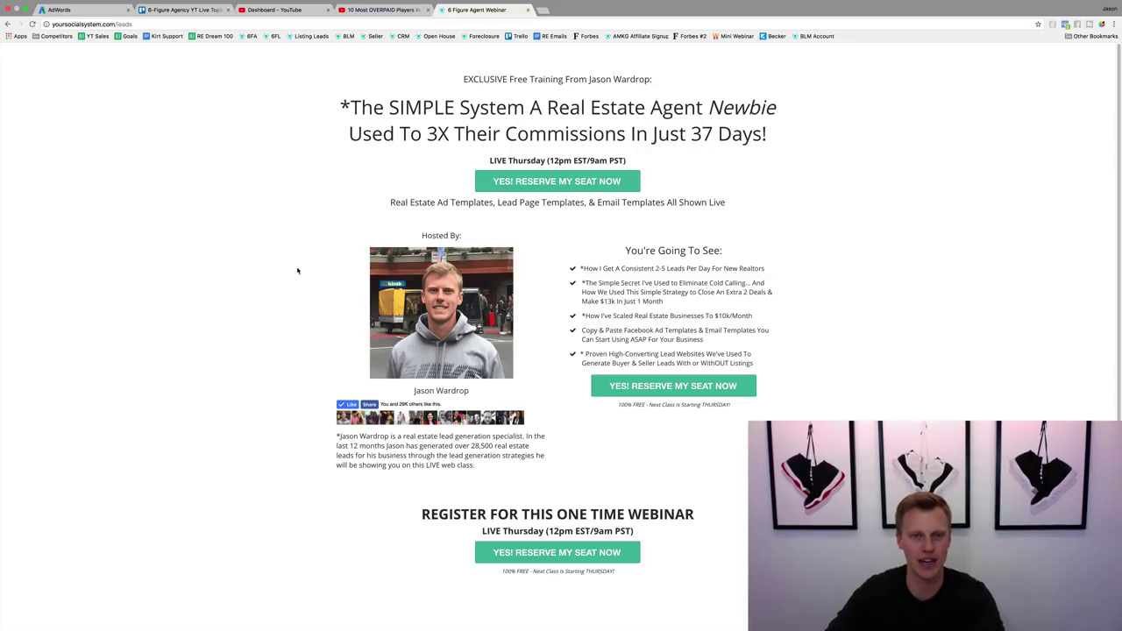
scroll(297, 271, down, 3)
scroll(297, 271, up, 3)
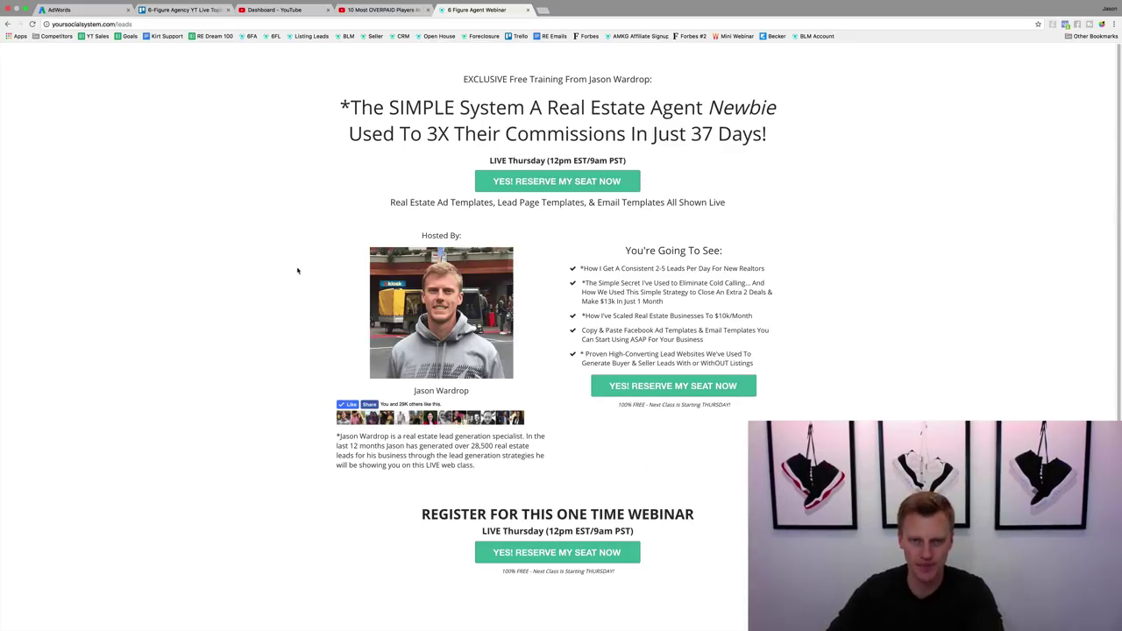
drag(347, 106, 772, 136)
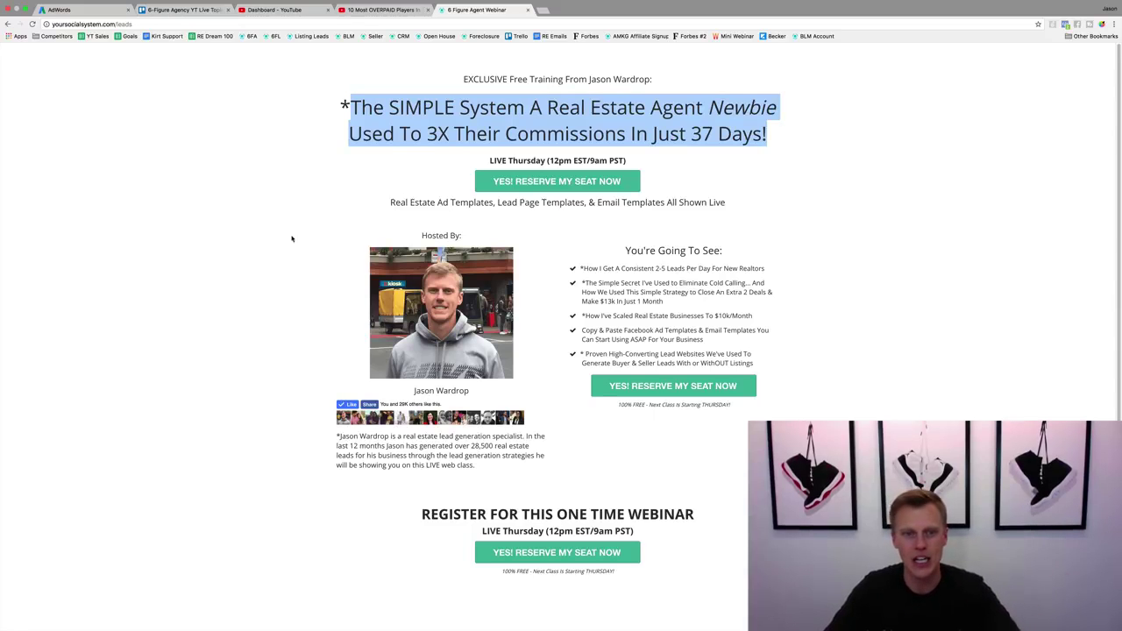
scroll(265, 256, down, 5)
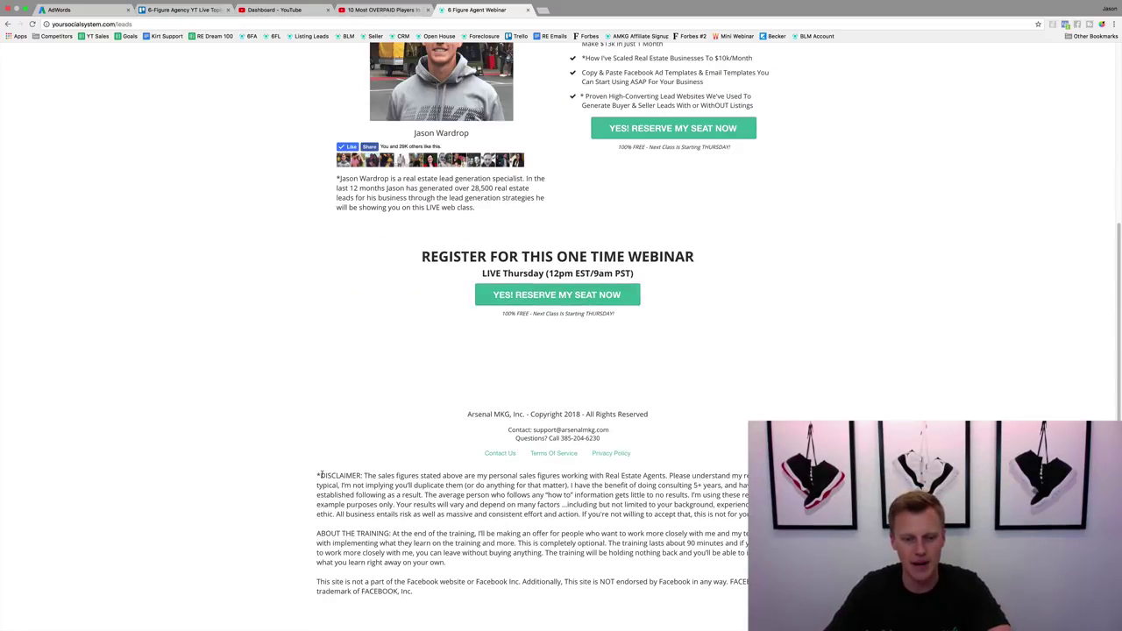
drag(321, 474, 771, 487)
click(771, 487)
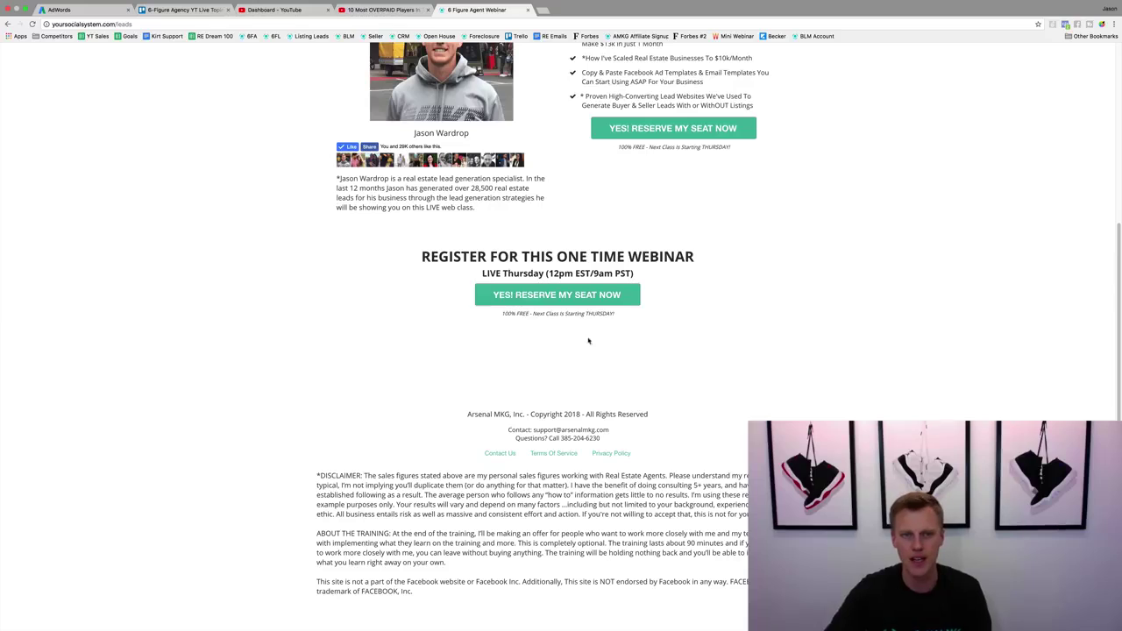
Review the host's bio claim on the landing page, plus the contact details and policy links in its footer.
drag(338, 178, 531, 191)
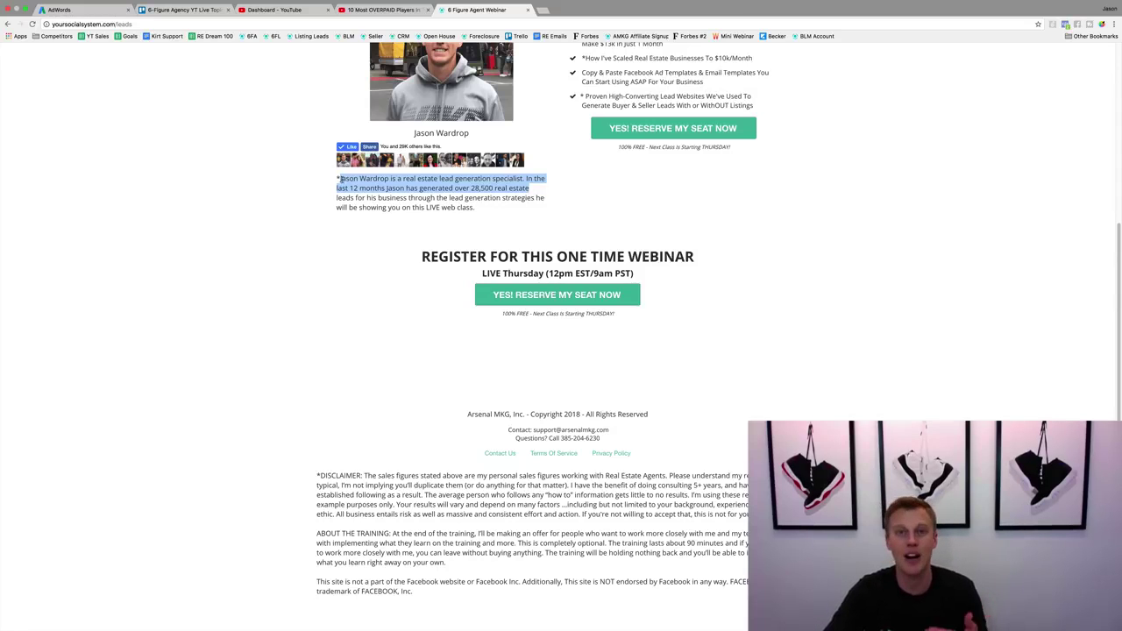
scroll(379, 261, up, 3)
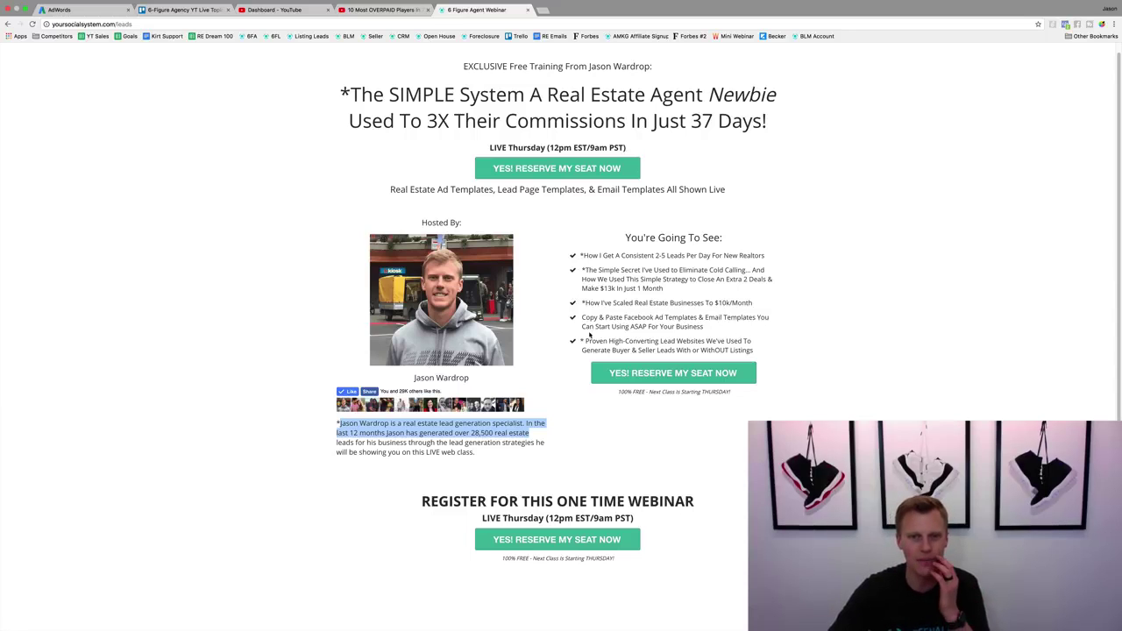
scroll(552, 333, down, 3)
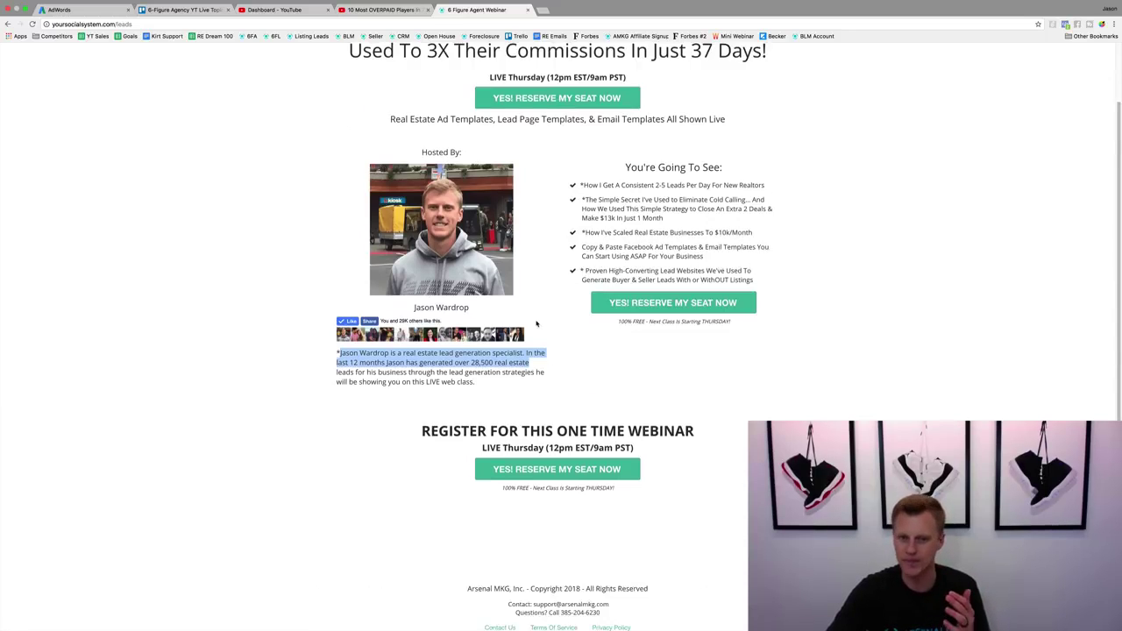
scroll(534, 313, down, 1)
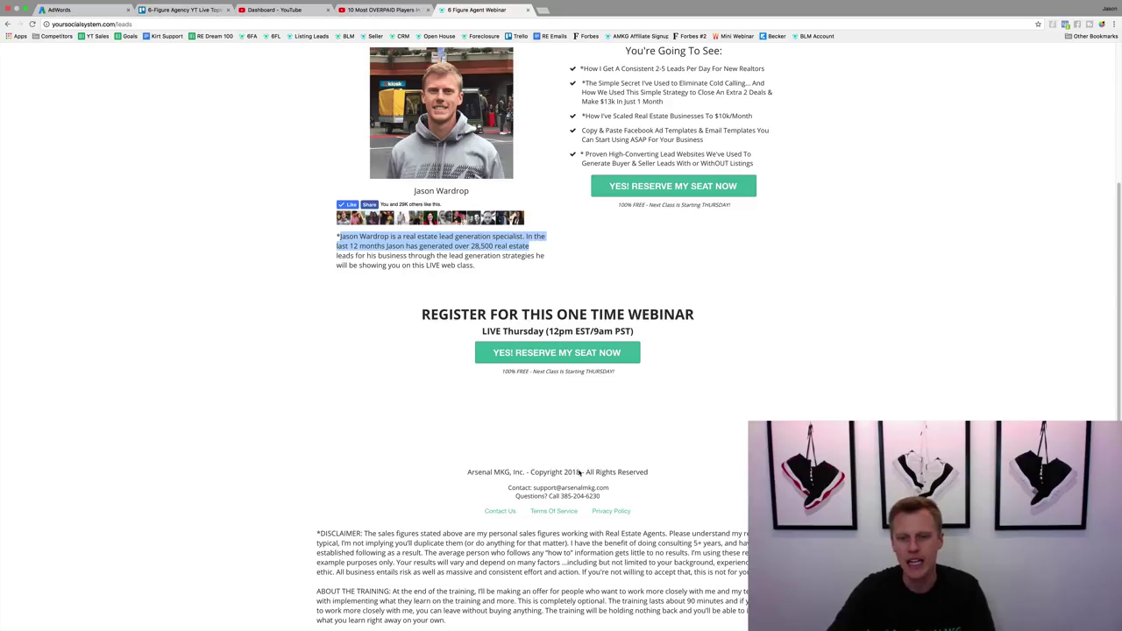
drag(602, 499, 514, 502)
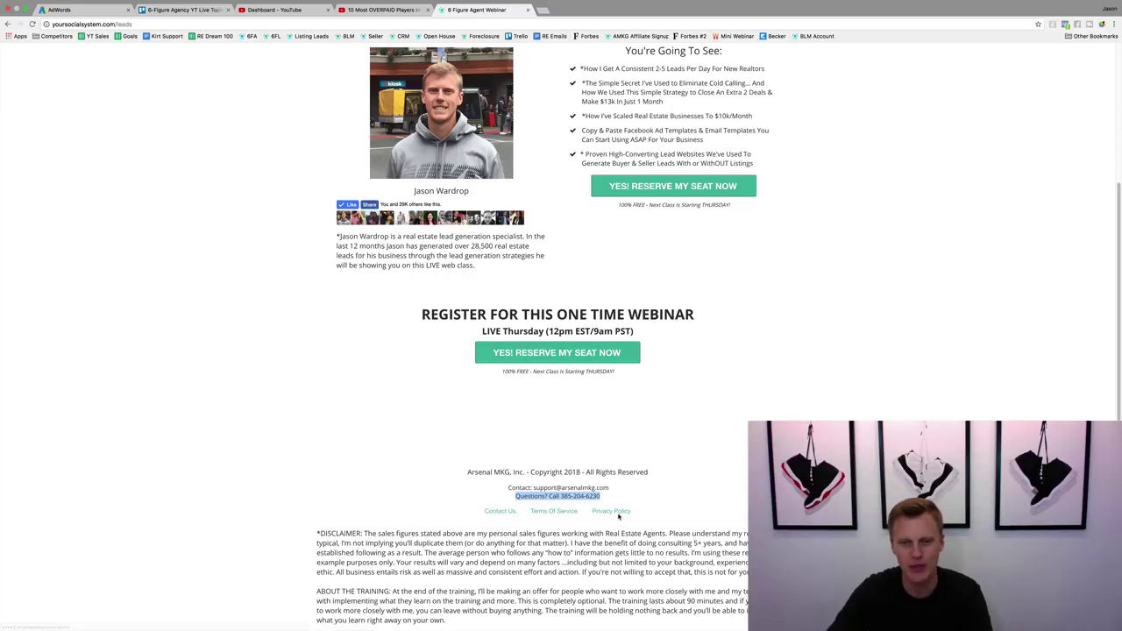
scroll(409, 458, down, 1)
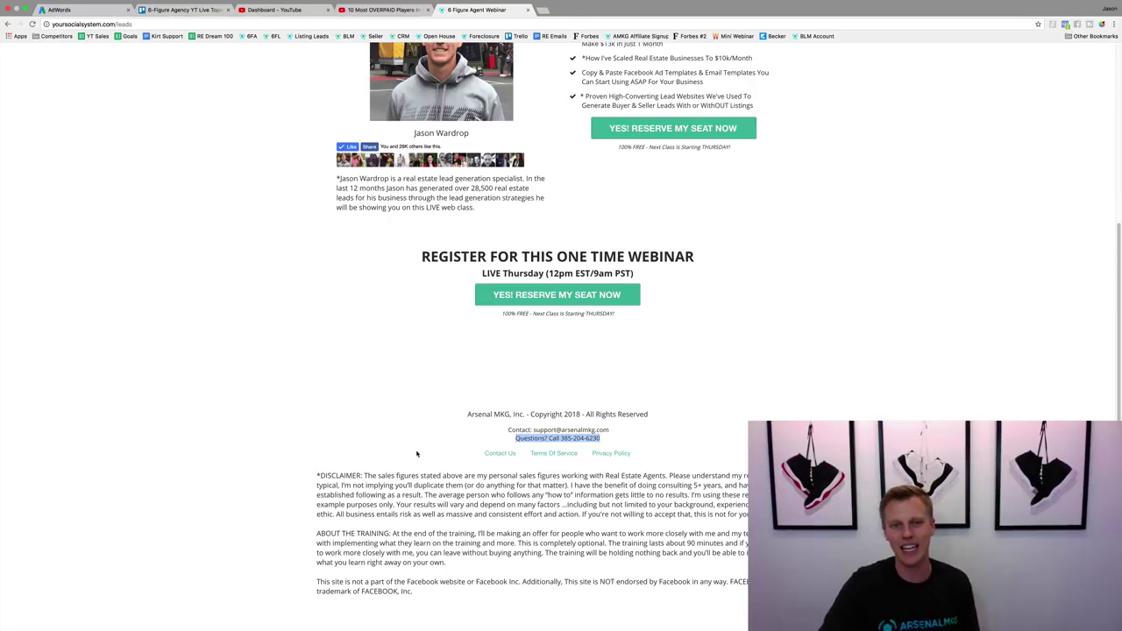
scroll(451, 422, up, 5)
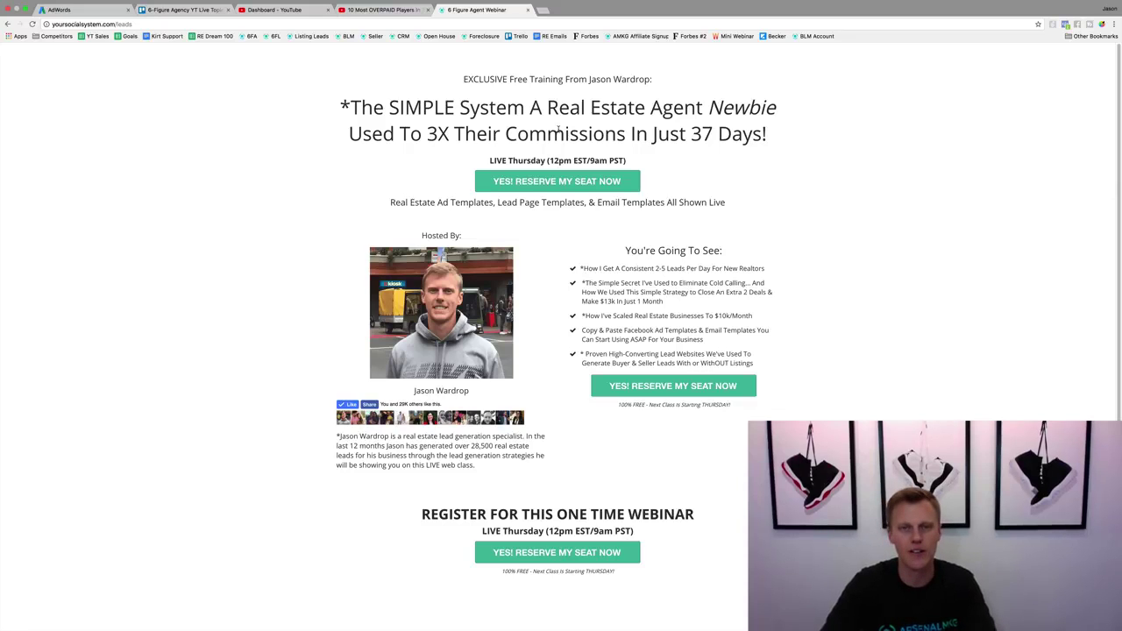
Return to AdWords, name the video ad Demo, and check the Adwords Checklist PDF in Preview.
click(81, 12)
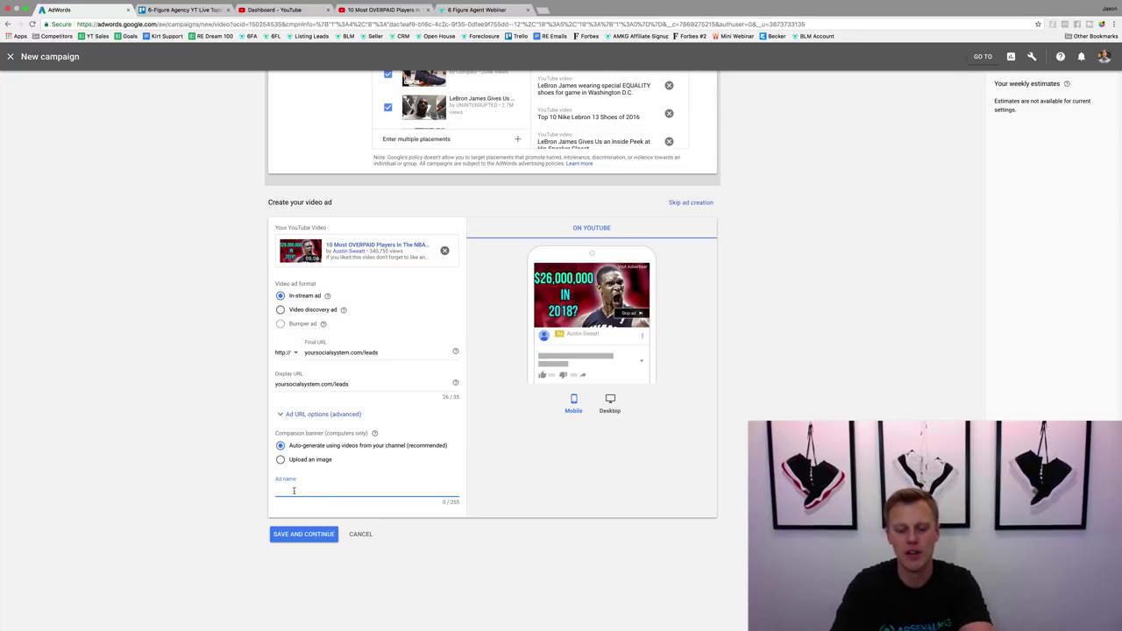
text(Demo)
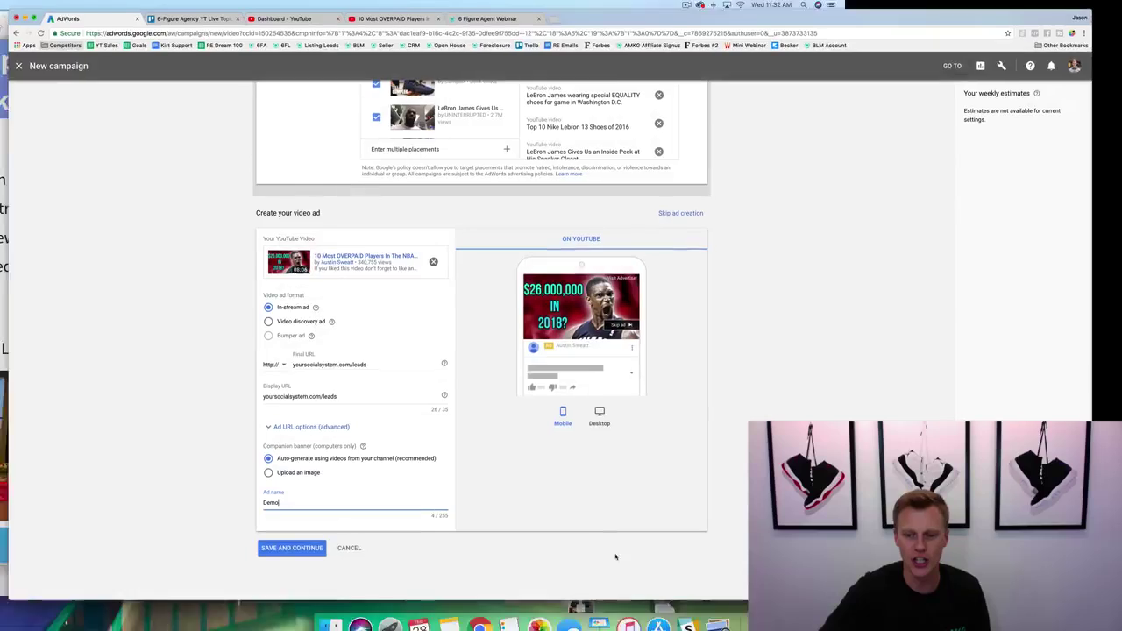
click(706, 613)
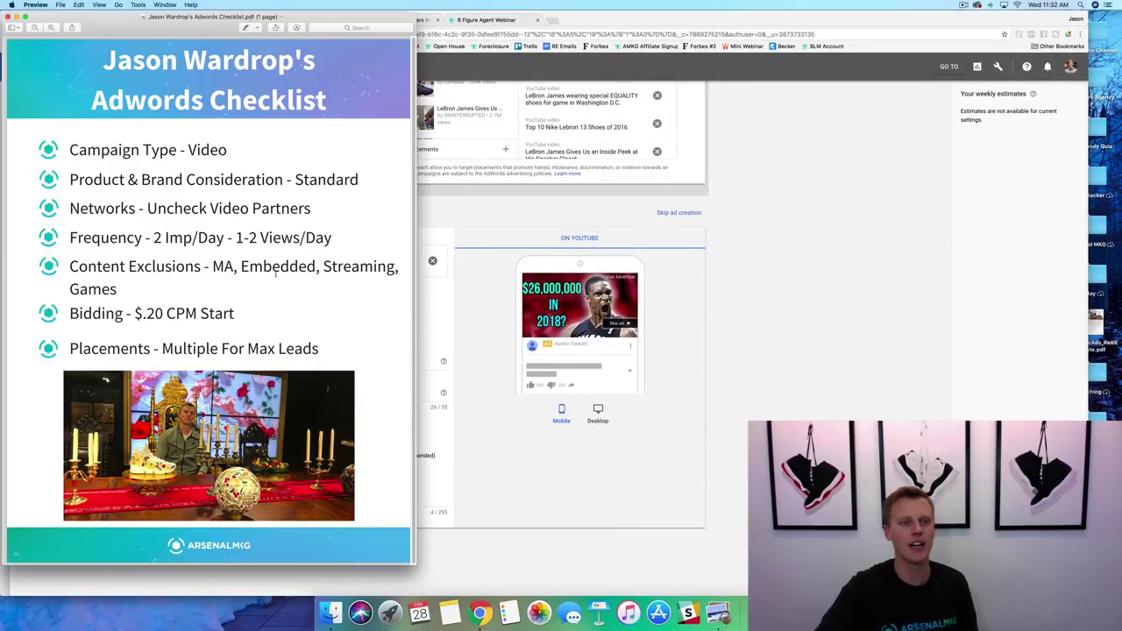
click(839, 375)
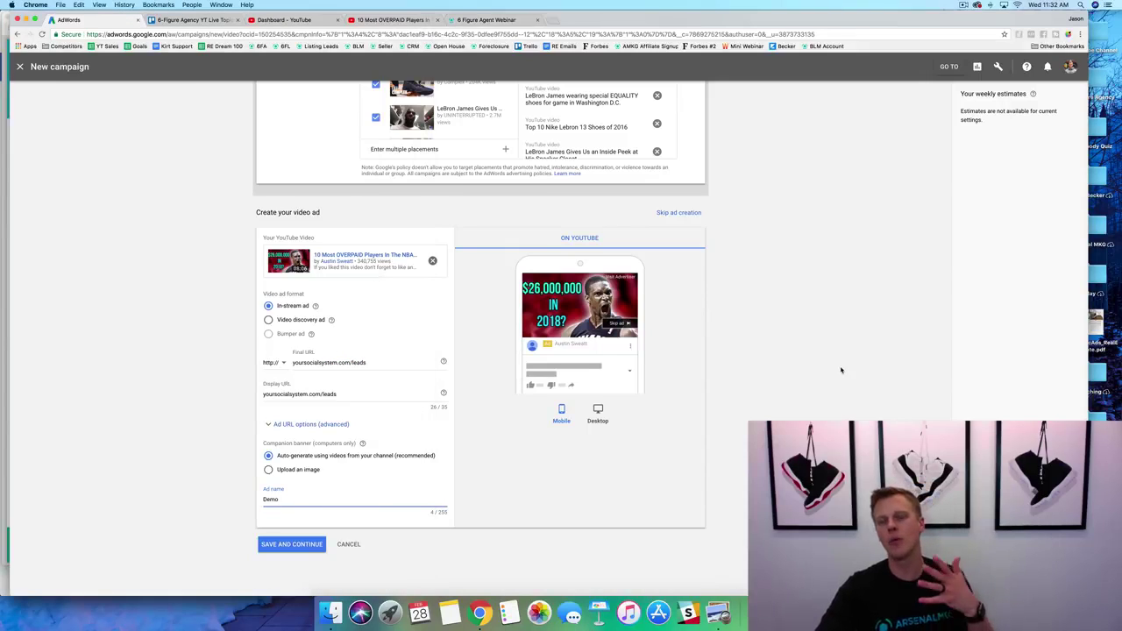